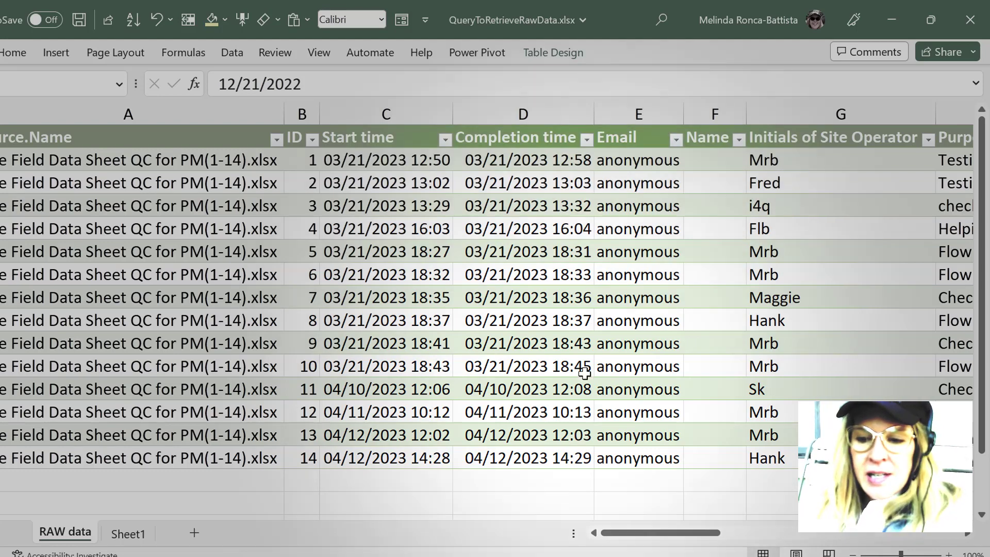
# Look across the RAW data table up to the Purpose of Site Visit column and switch to the QC Flow Rate Summary workbook.
pyautogui.hscroll(3, 583, 367)
pyautogui.hscroll(3, 584, 368)
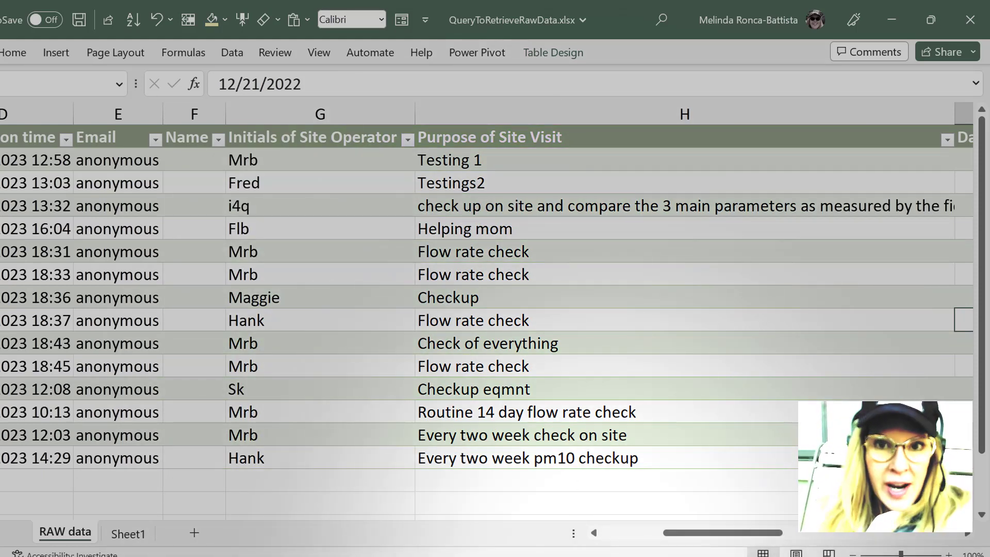
pyautogui.moveTo(575, 555)
pyautogui.click(665, 510)
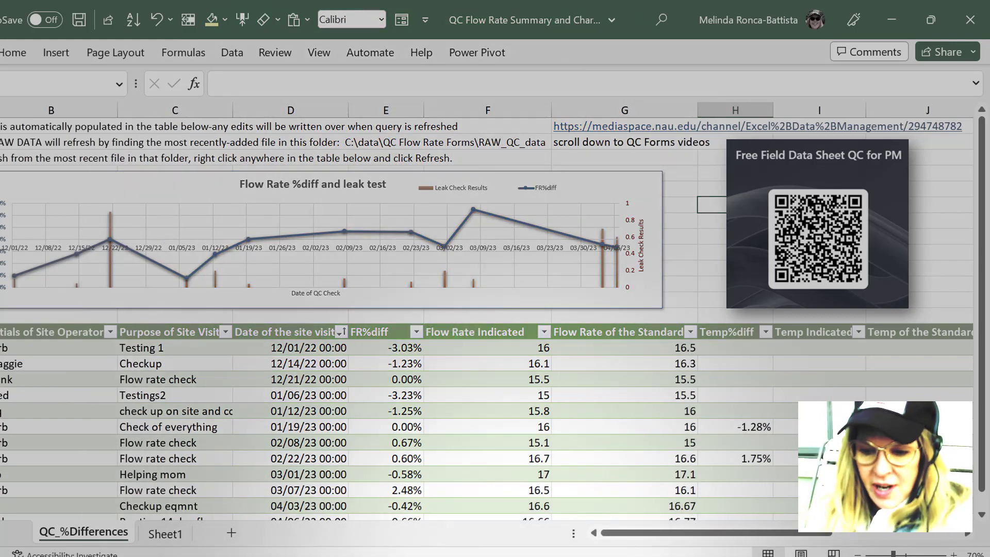
# Return to QueryToRetrieveRawData.xlsx, examine its flow rate and temperature columns, and bring up the QC Flow Rate Summary workbook again.
pyautogui.click(464, 556)
pyautogui.hscroll(5, 480, 318)
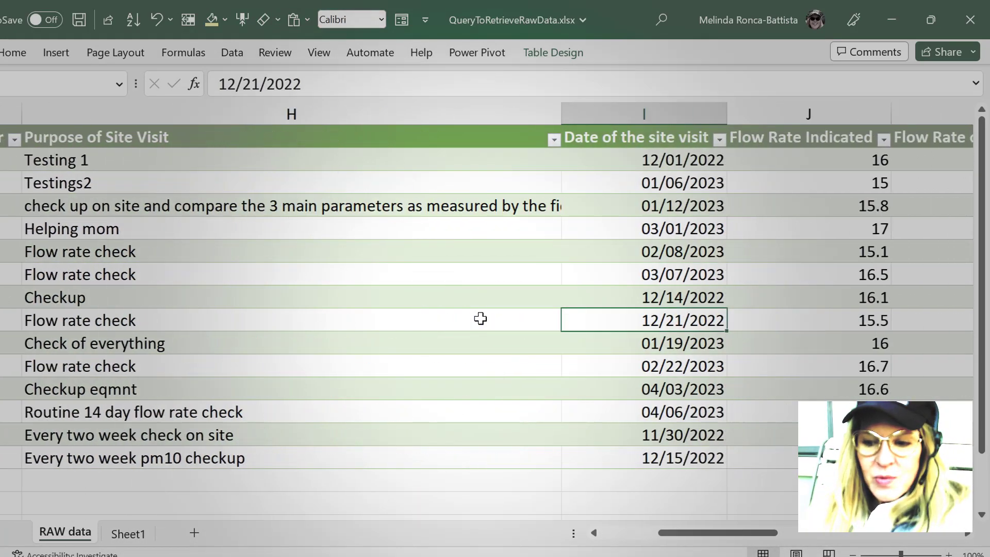
pyautogui.hscroll(5, 481, 319)
pyautogui.hscroll(-4, 480, 319)
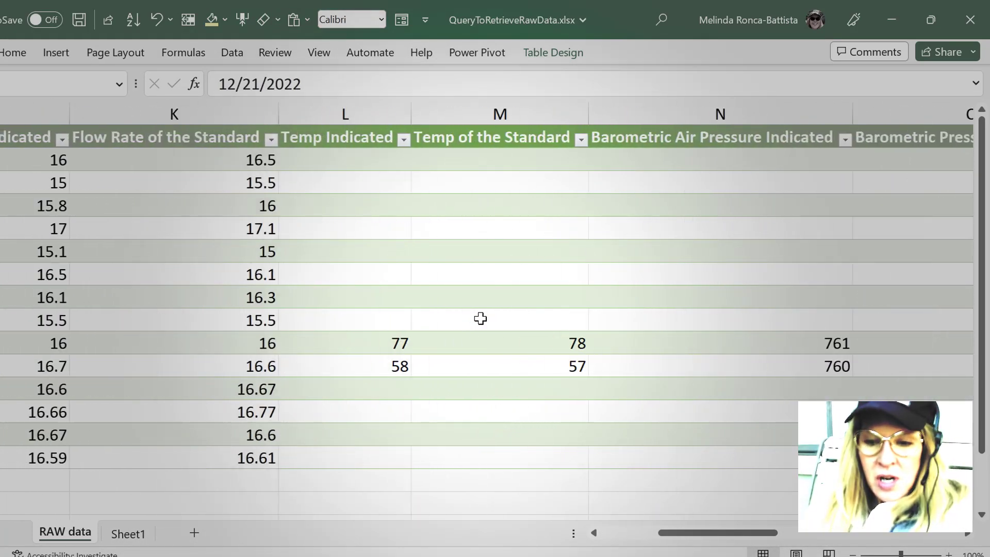
pyautogui.doubleClick(480, 319)
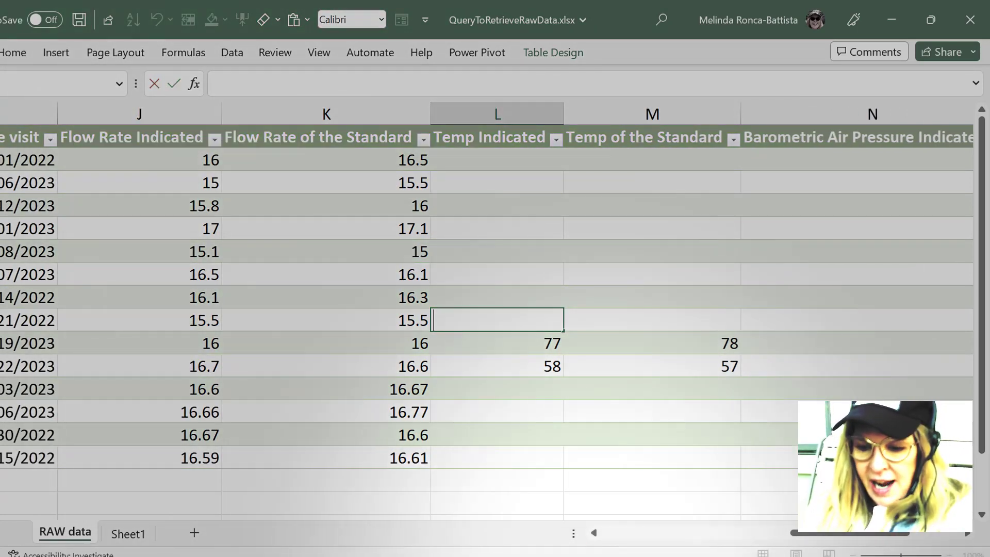
pyautogui.moveTo(593, 554)
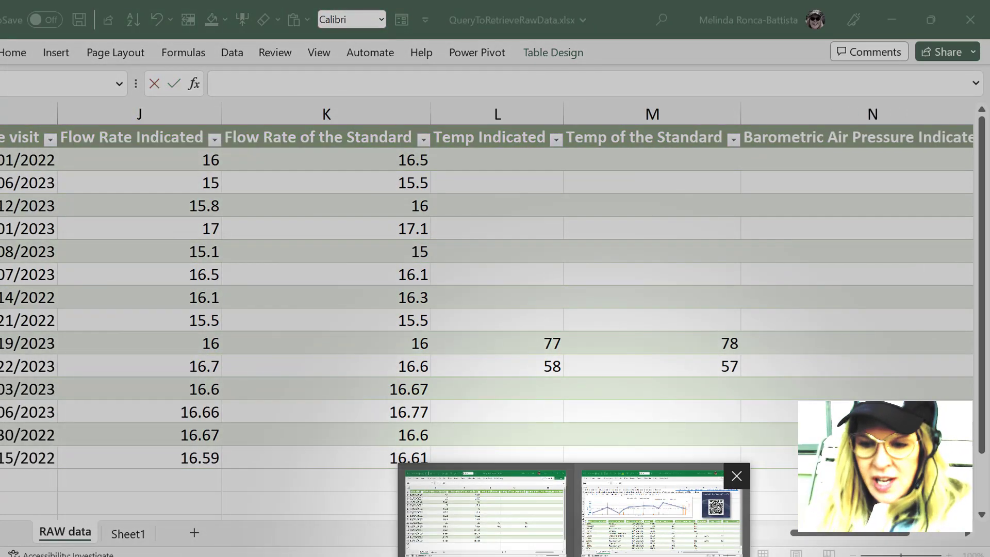
pyautogui.click(665, 510)
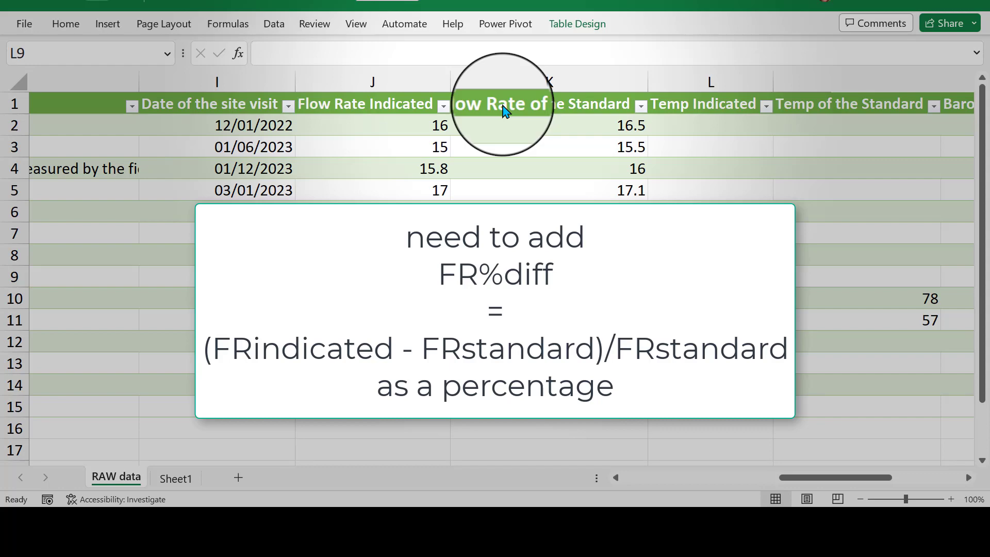
# Examine the RAW data table's columns through Leak Check Results and switch to the summary workbook's QC_%Differences sheet.
pyautogui.hscroll(5, 505, 110)
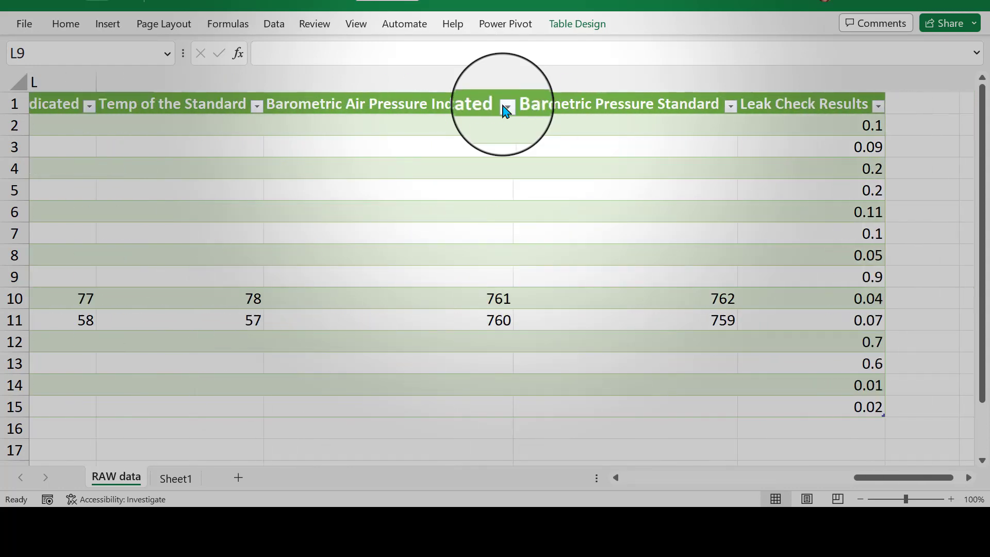
pyautogui.hscroll(-1, 506, 111)
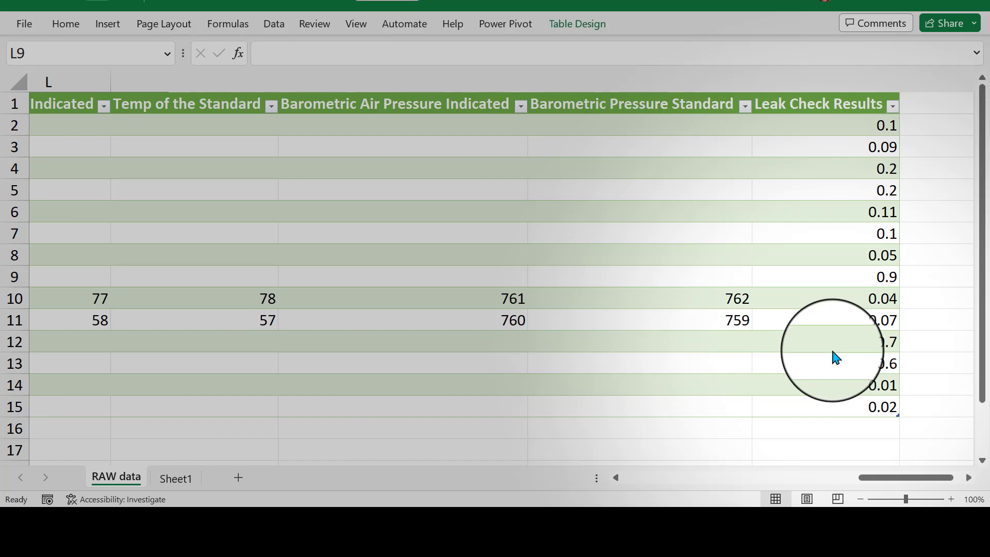
pyautogui.hscroll(-8, 835, 356)
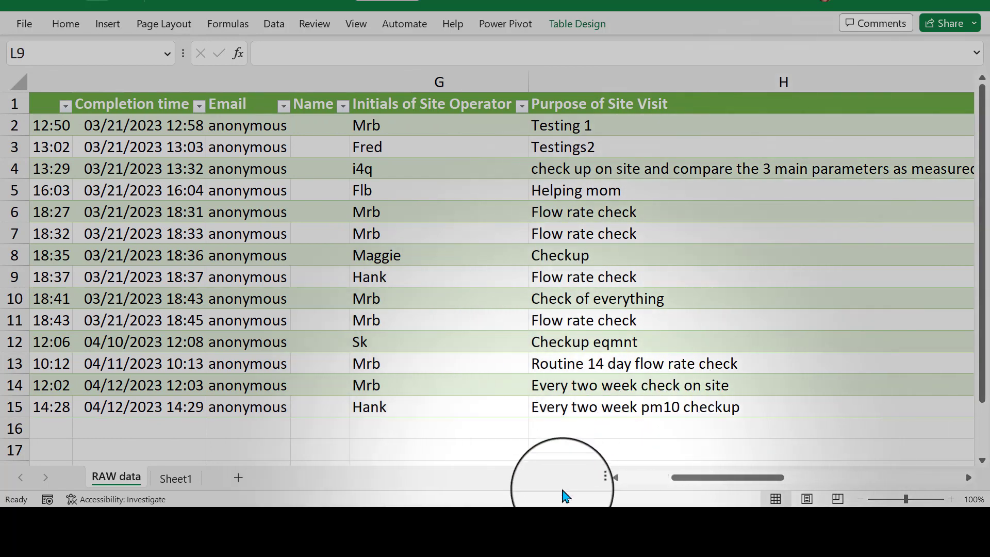
pyautogui.click(557, 518)
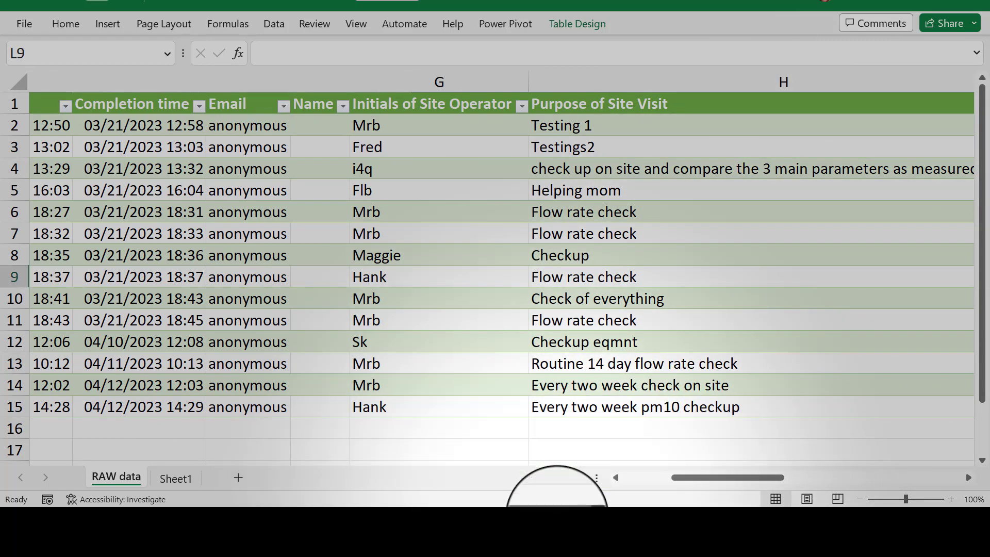
pyautogui.click(557, 518)
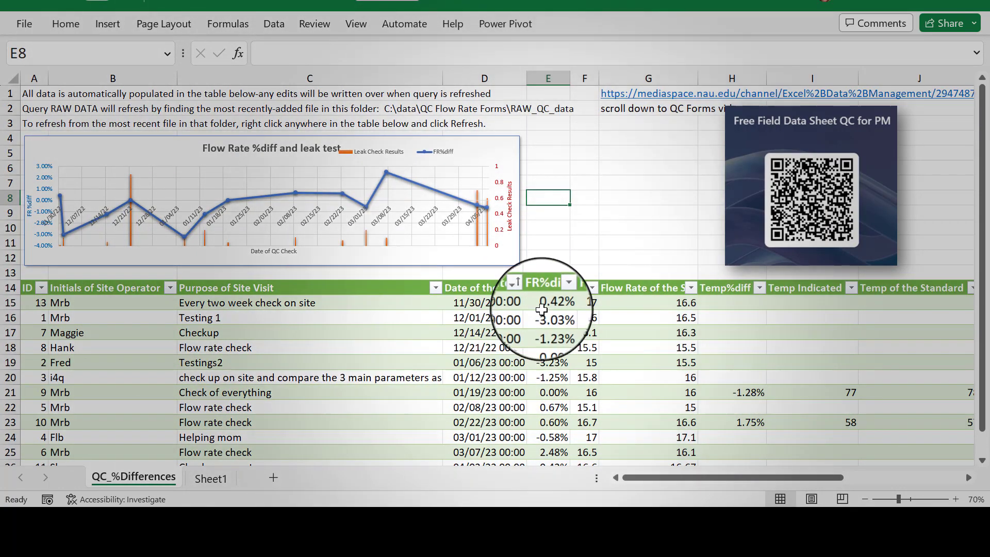
# Inspect the FR%diff column and its line series in the chart, and return to the RAW data workbook.
pyautogui.click(545, 288)
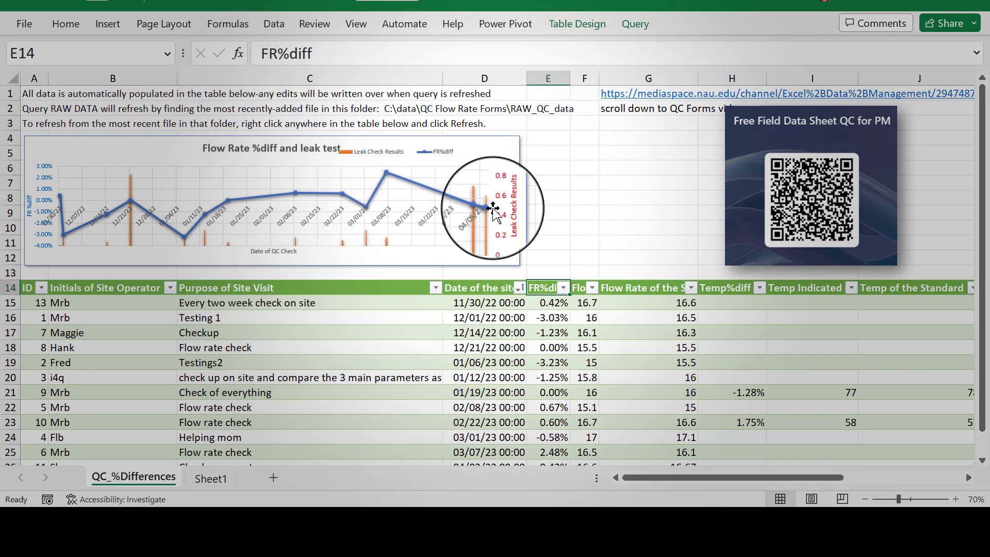
pyautogui.click(435, 195)
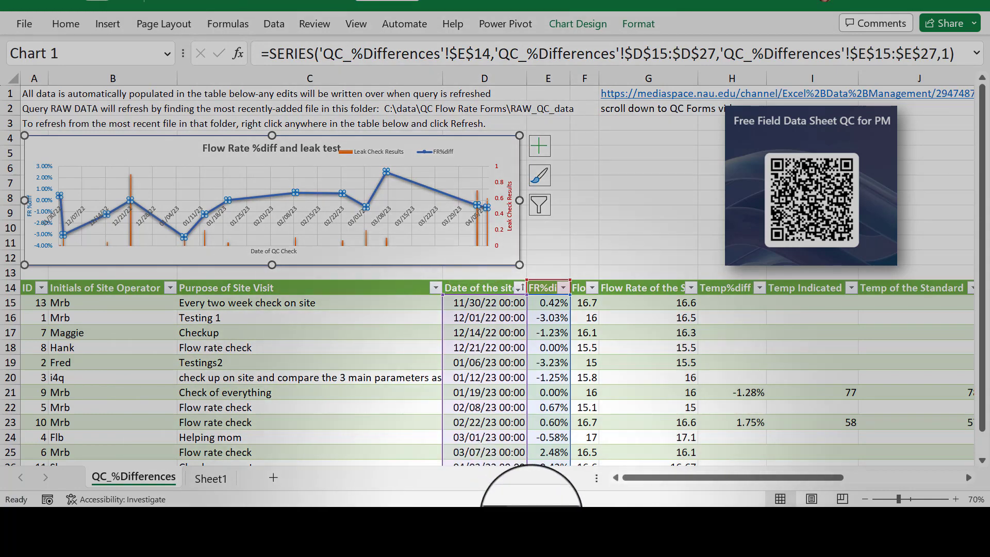
pyautogui.moveTo(508, 536)
pyautogui.click(534, 492)
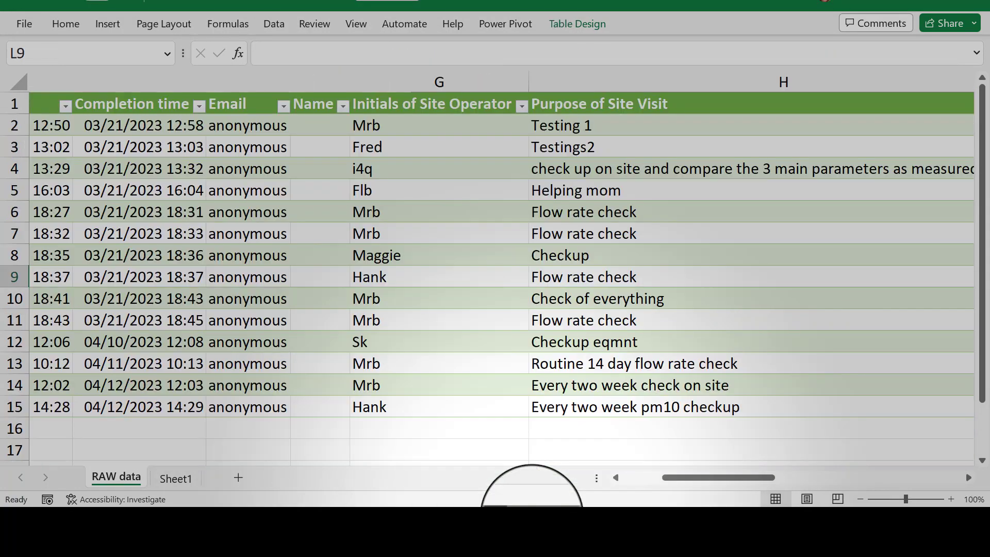
# Show the workbook's queries and connections and inspect the contents of the Transform File from RAW data query group.
pyautogui.hscroll(3, 539, 311)
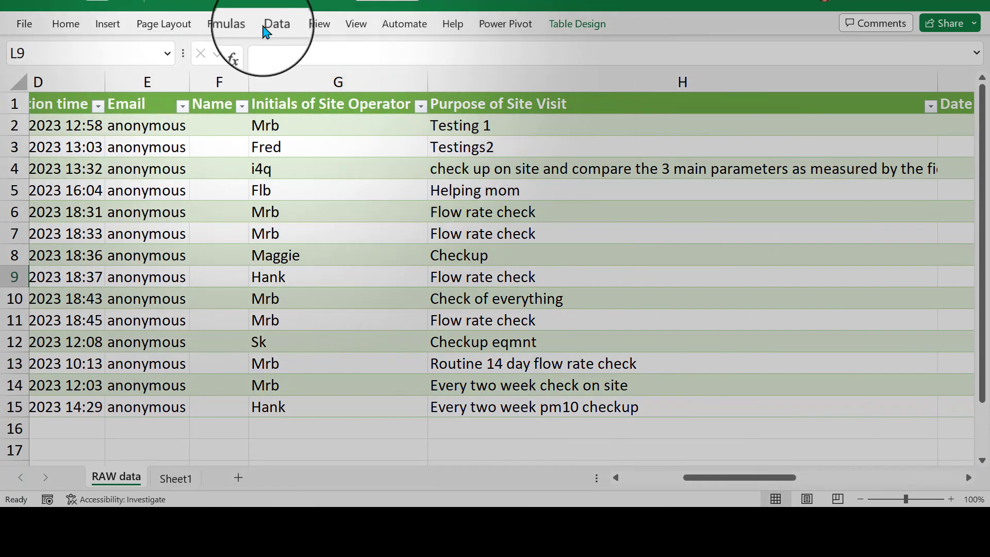
pyautogui.click(265, 31)
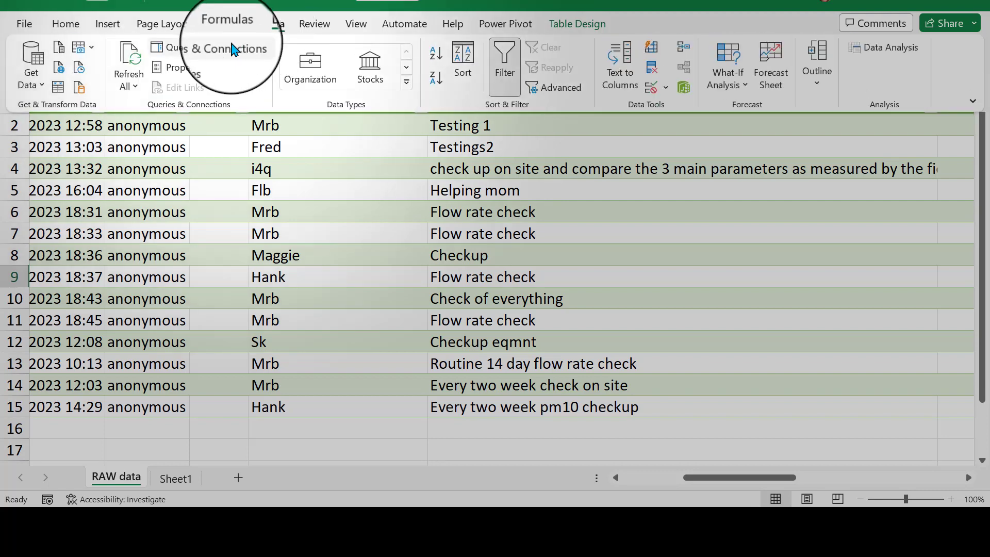
pyautogui.click(230, 49)
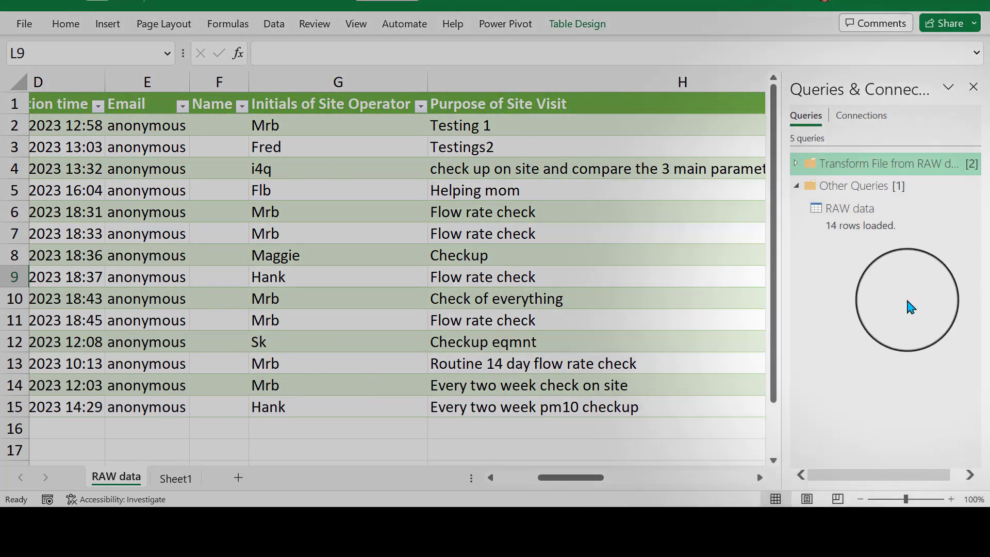
pyautogui.moveTo(894, 228)
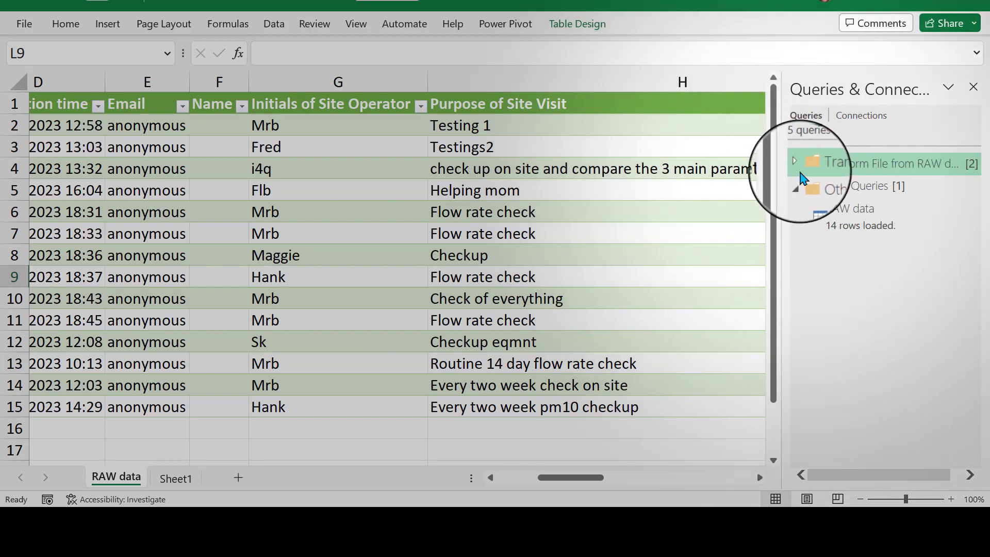
pyautogui.click(796, 164)
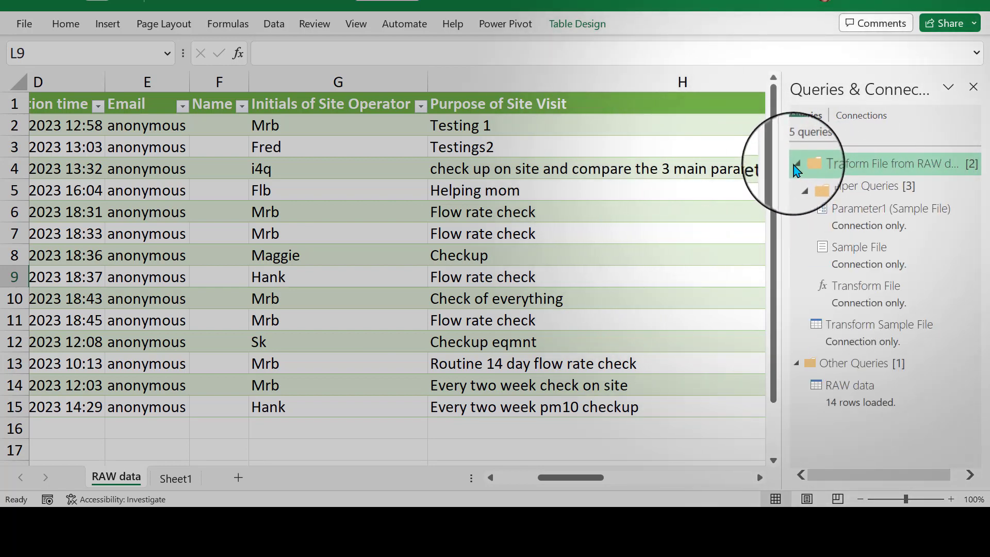
pyautogui.click(797, 165)
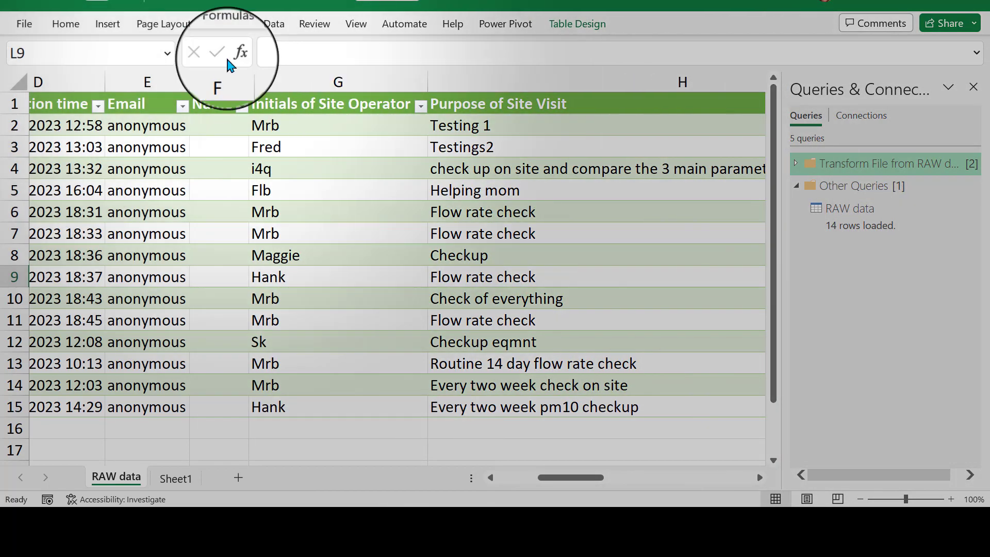
# Create a blank query that references the existing raw data query with the formula =#"RAW data".
pyautogui.click(274, 25)
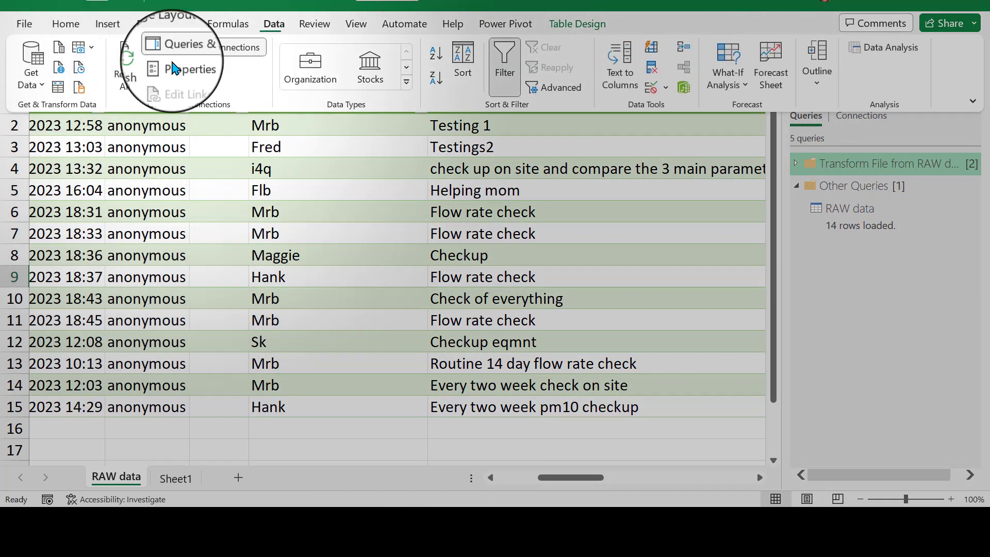
pyautogui.click(31, 77)
pyautogui.moveTo(115, 295)
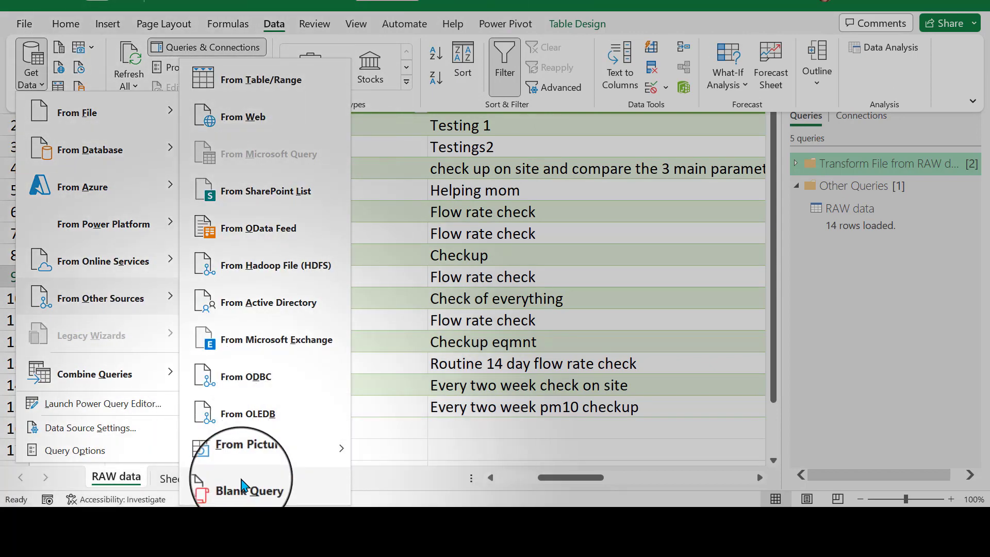
pyautogui.click(244, 486)
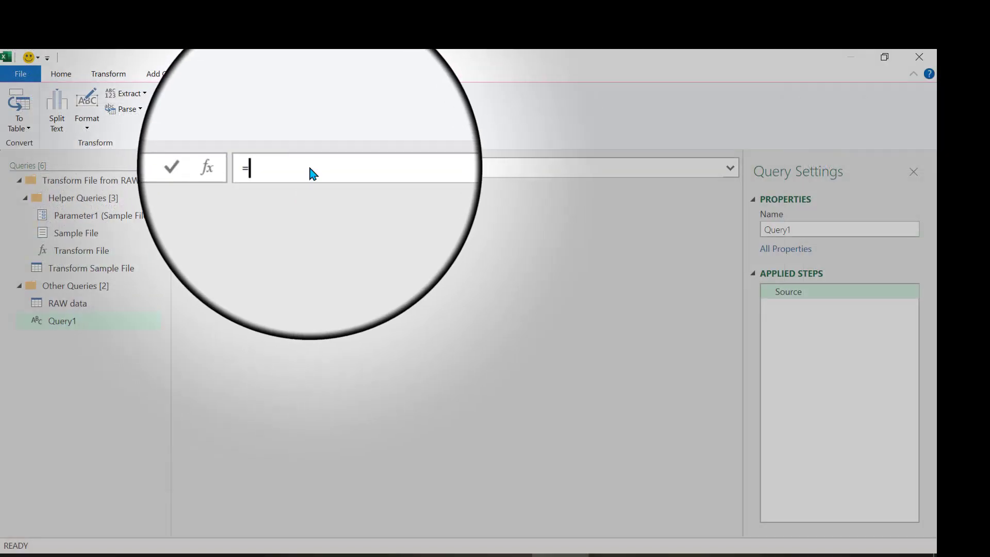
pyautogui.write('#')
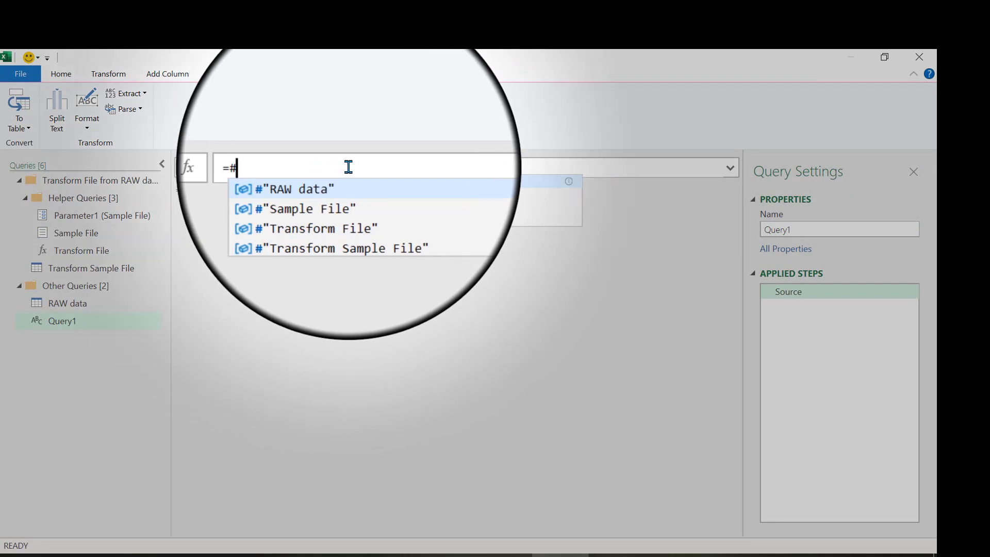
pyautogui.click(363, 189)
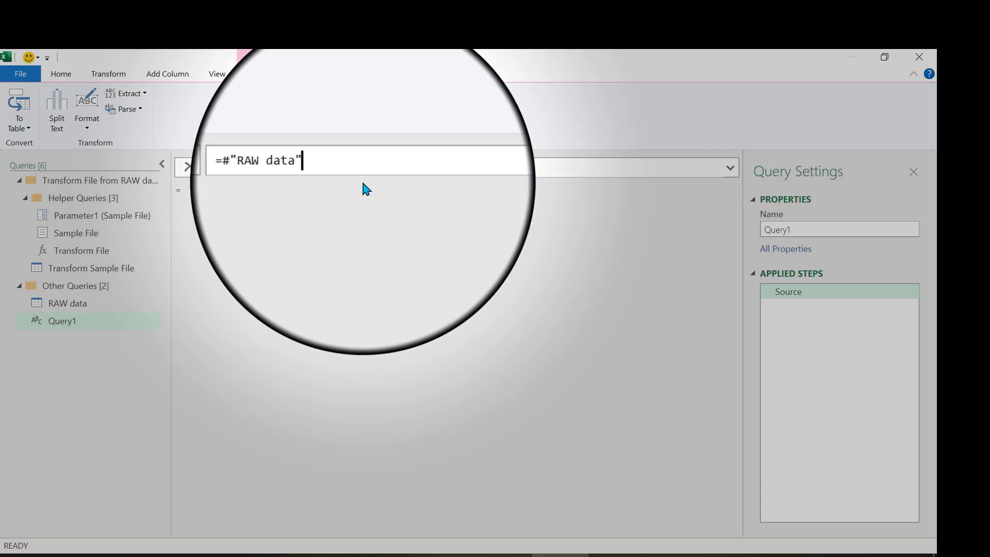
pyautogui.press('Return')
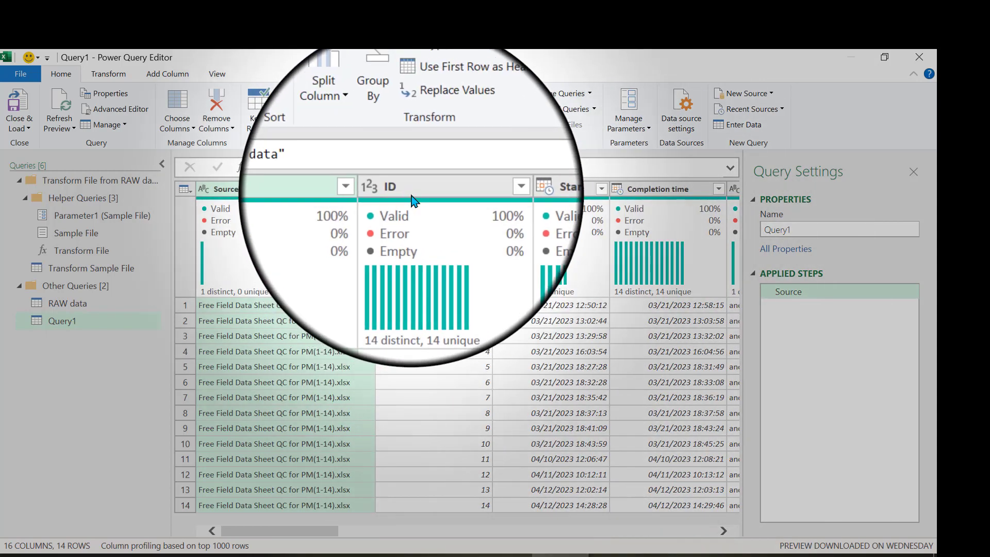
# Keep only the ID, operator initials, visit purpose, visit date, flow rate, temperature, barometric pressure and leak check columns, removing all other columns.
pyautogui.click(417, 197)
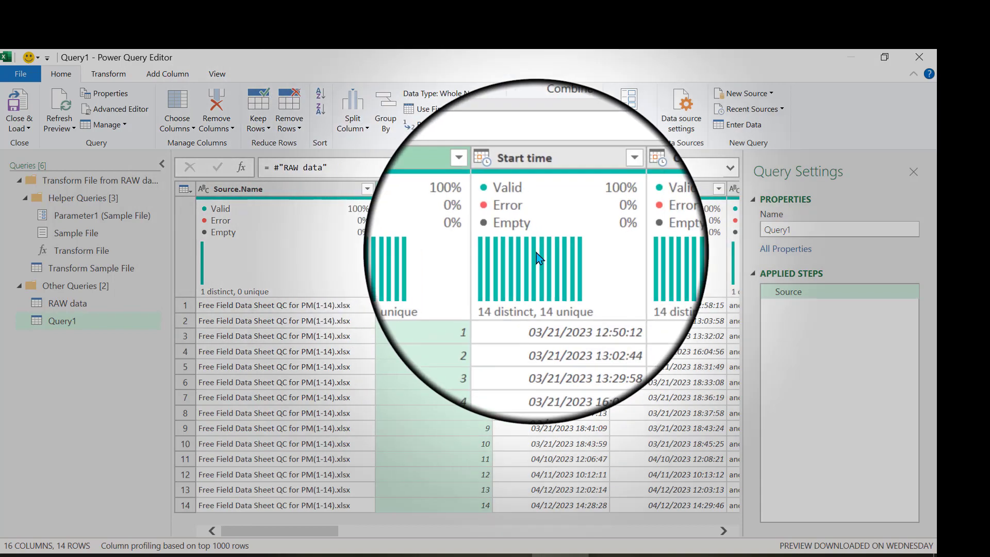
pyautogui.moveTo(539, 258)
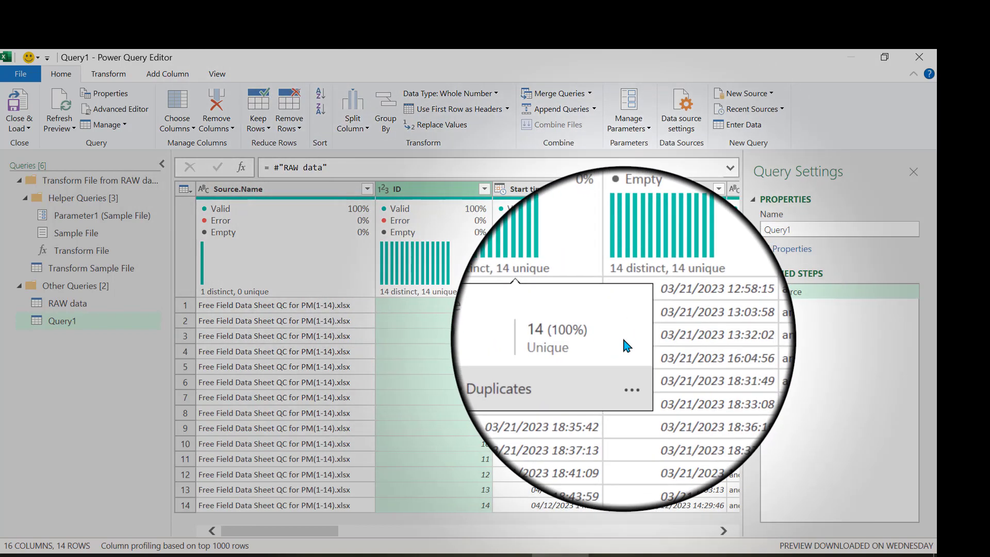
pyautogui.moveTo(701, 222)
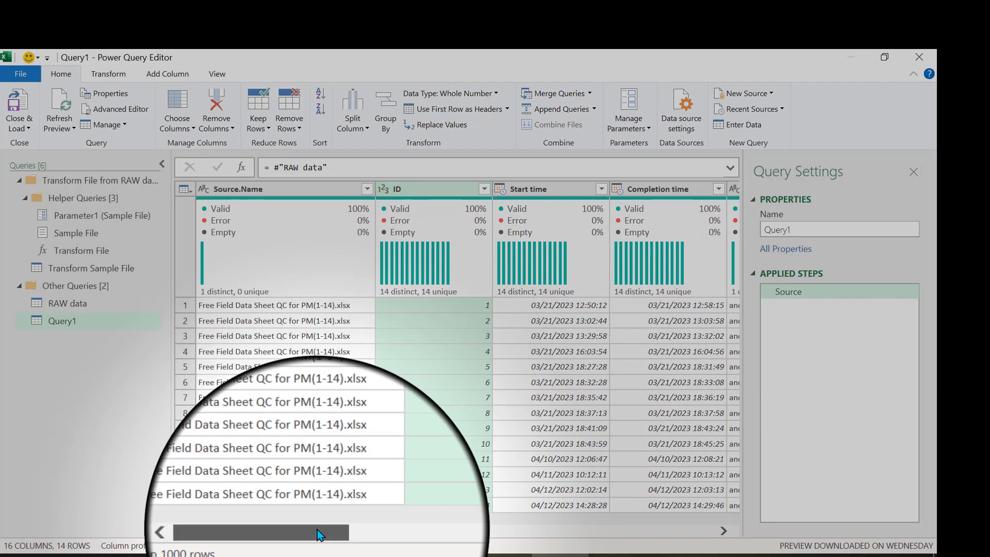
pyautogui.moveTo(321, 531); pyautogui.dragTo(448, 529)
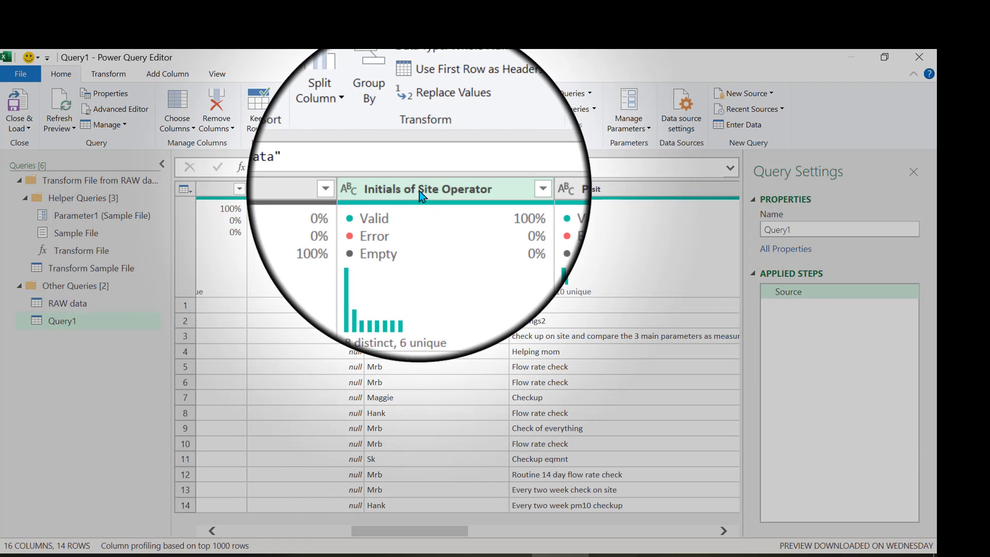
pyautogui.click(420, 191)
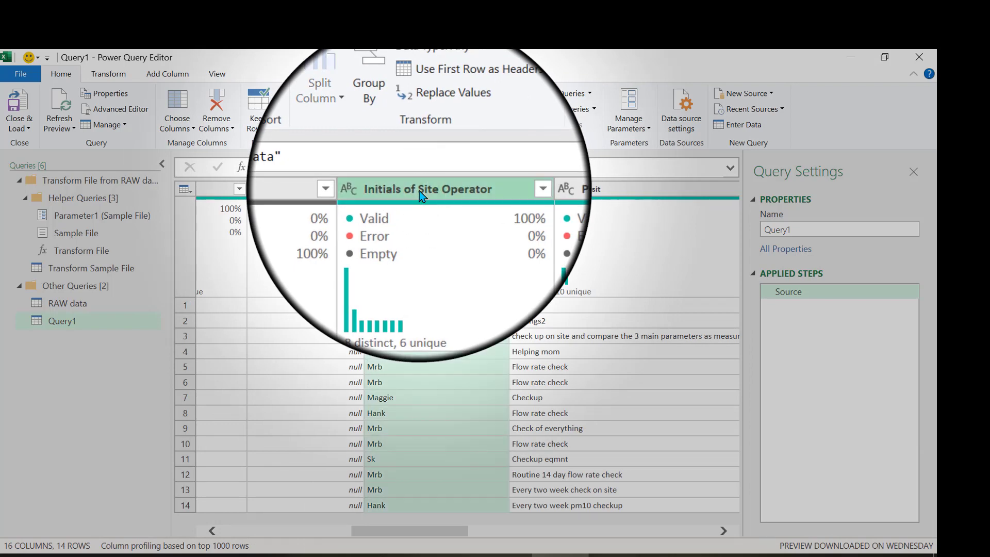
pyautogui.keyDown('ctrl'); pyautogui.click(551, 195); pyautogui.keyUp('ctrl')
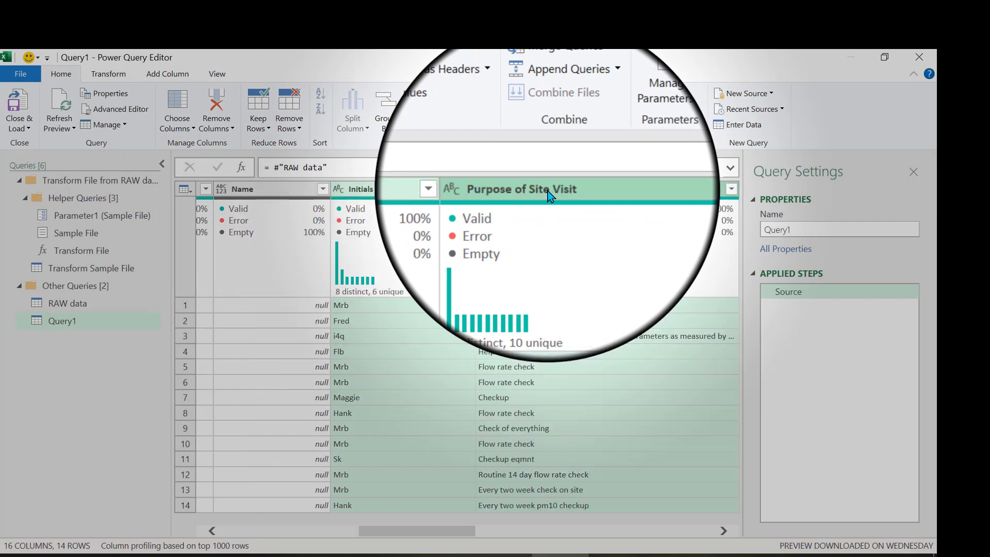
pyautogui.hscroll(5, 299, 200)
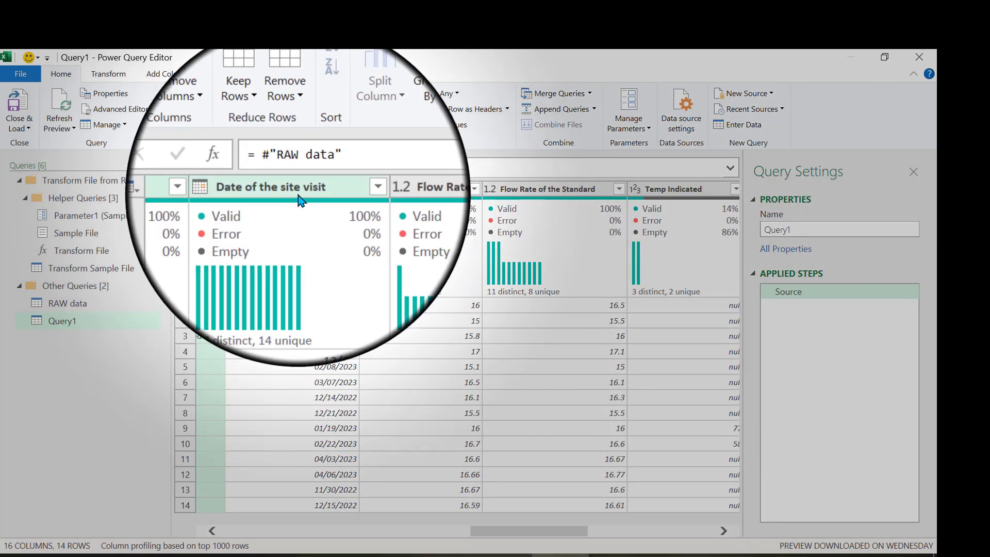
pyautogui.click(302, 200)
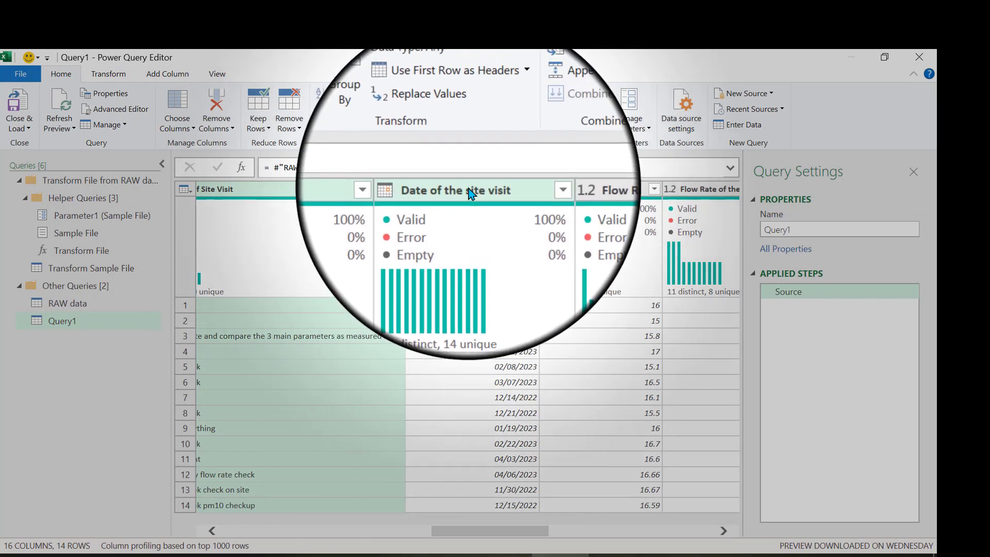
pyautogui.keyDown('ctrl'); pyautogui.click(470, 190); pyautogui.keyUp('ctrl')
pyautogui.keyDown('ctrl'); pyautogui.click(565, 190); pyautogui.keyUp('ctrl')
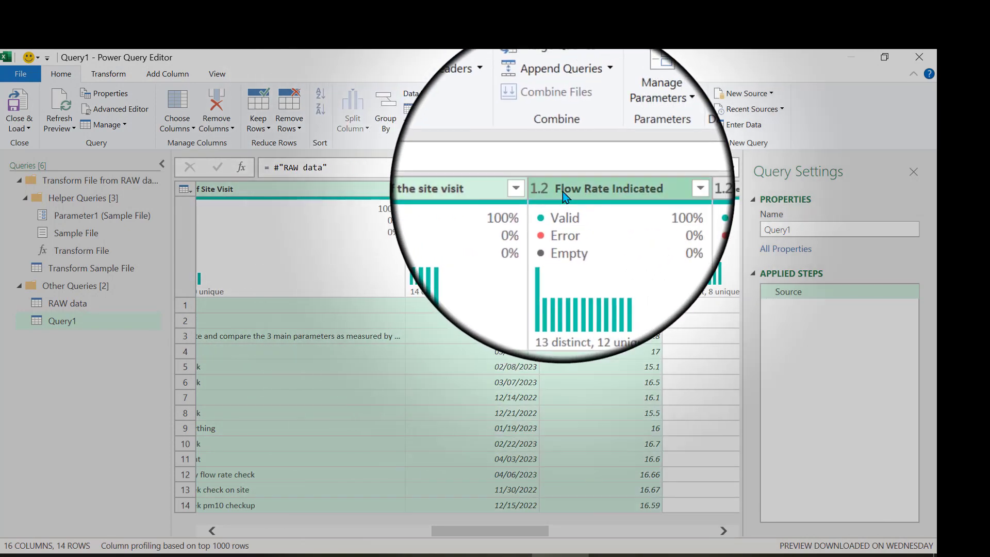
pyautogui.keyDown('ctrl'); pyautogui.click(669, 190); pyautogui.keyUp('ctrl')
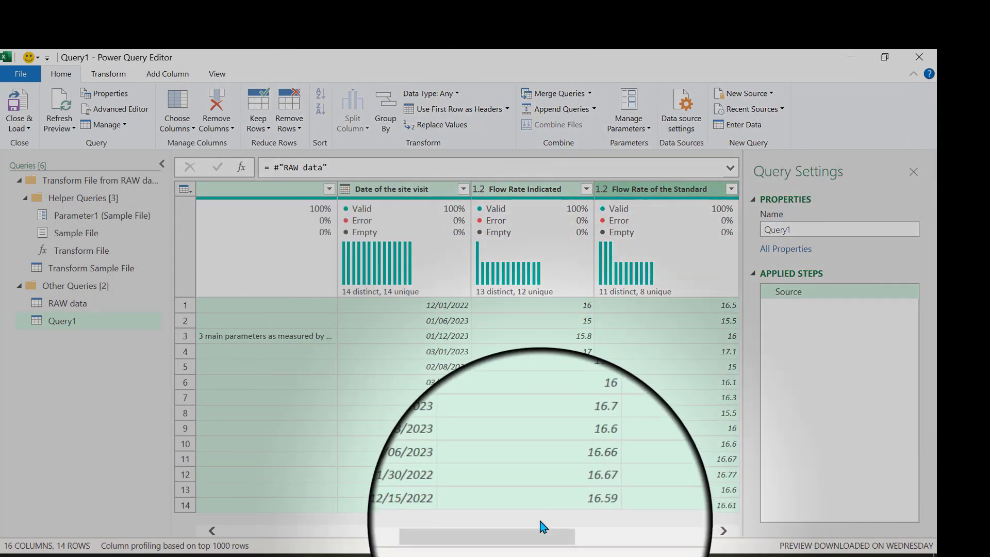
pyautogui.moveTo(544, 536); pyautogui.dragTo(641, 535)
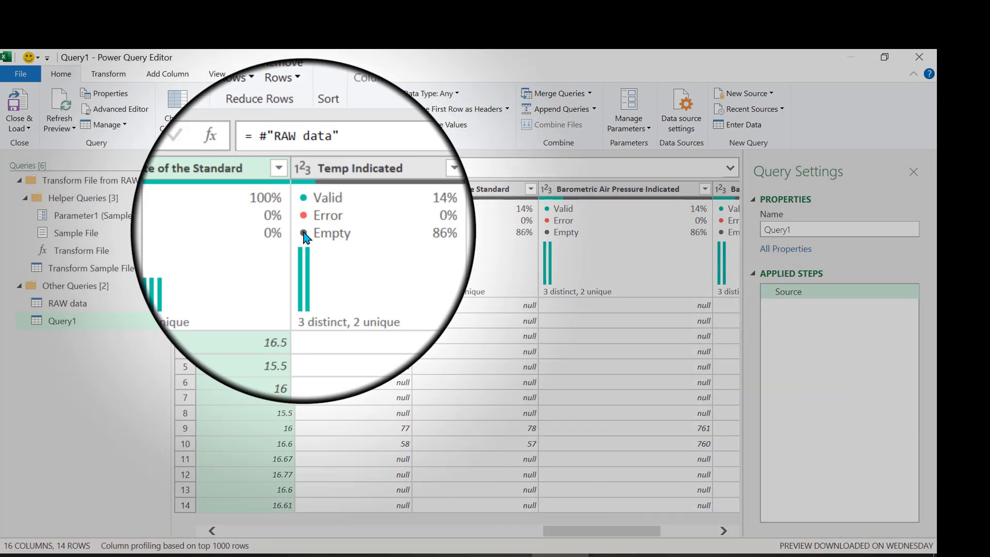
pyautogui.keyDown('ctrl'); pyautogui.click(346, 195); pyautogui.keyUp('ctrl')
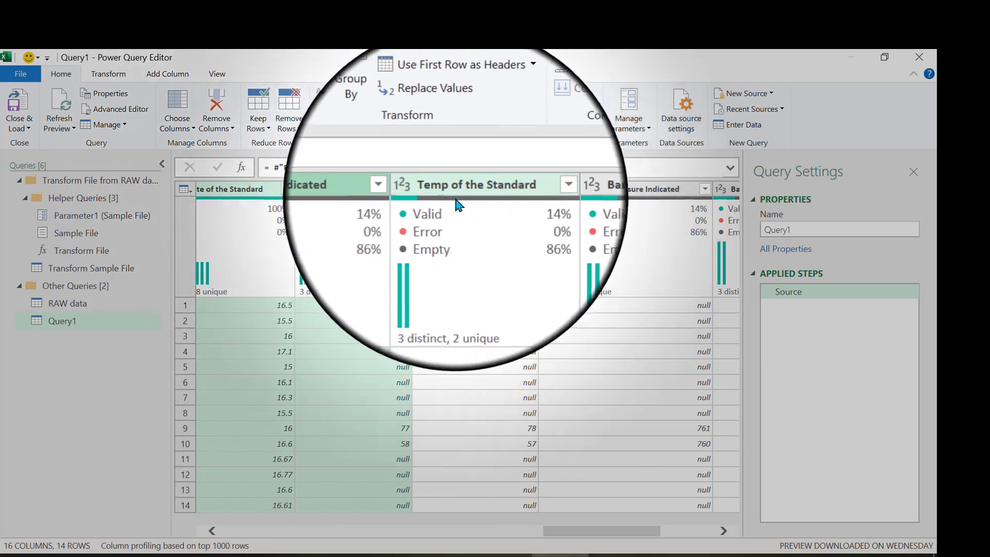
pyautogui.keyDown('ctrl'); pyautogui.click(460, 201); pyautogui.keyUp('ctrl')
pyautogui.keyDown('ctrl'); pyautogui.click(567, 188); pyautogui.keyUp('ctrl')
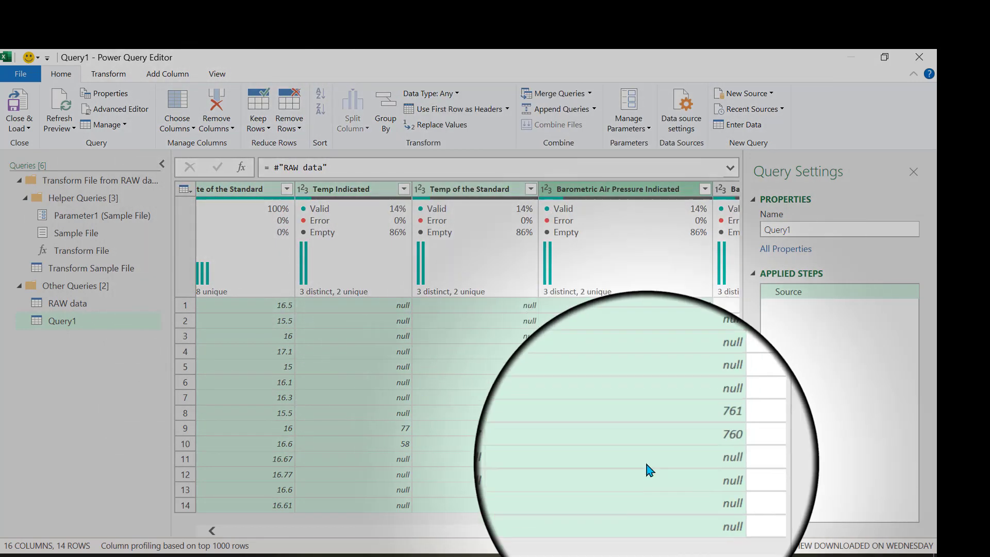
pyautogui.click(724, 531)
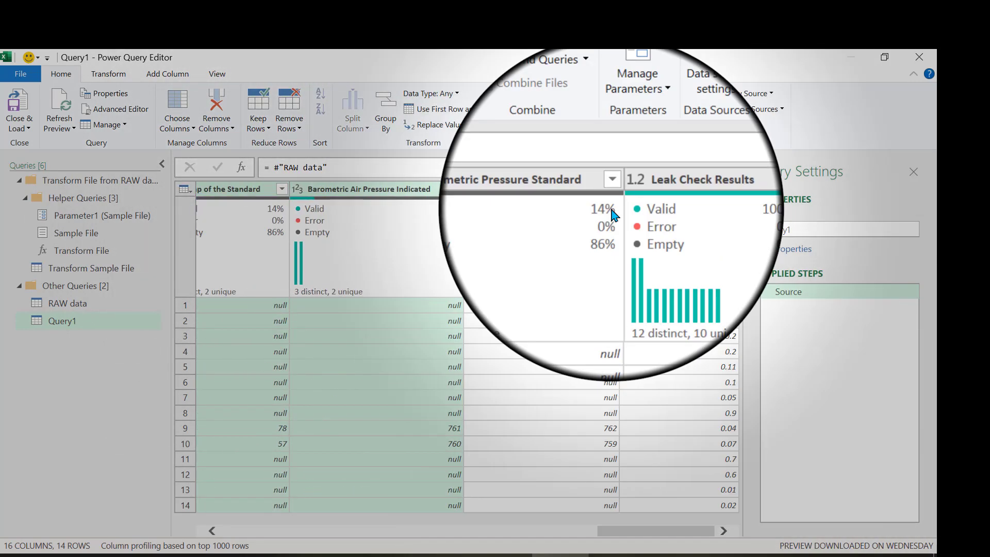
pyautogui.keyDown('ctrl'); pyautogui.click(578, 190); pyautogui.keyUp('ctrl')
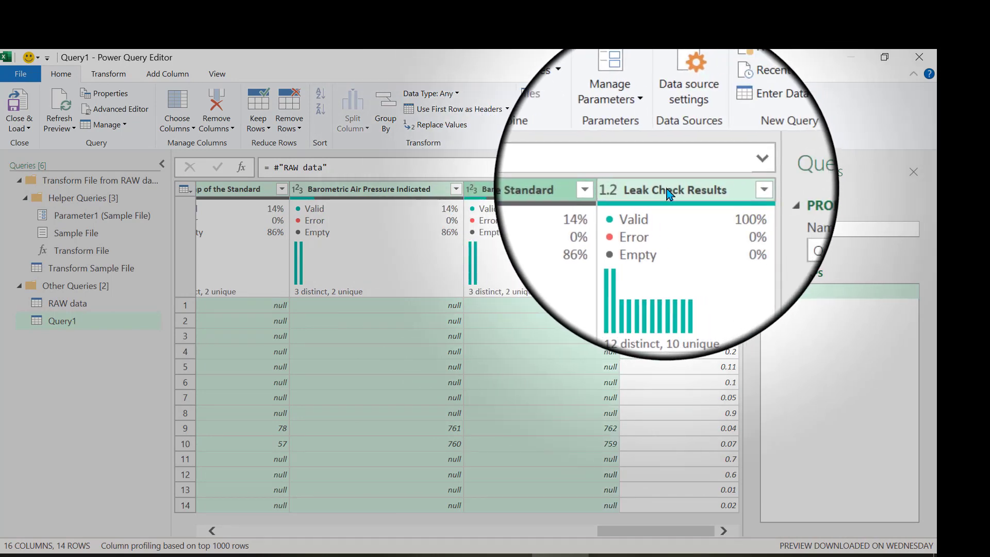
pyautogui.keyDown('ctrl'); pyautogui.click(666, 191); pyautogui.keyUp('ctrl')
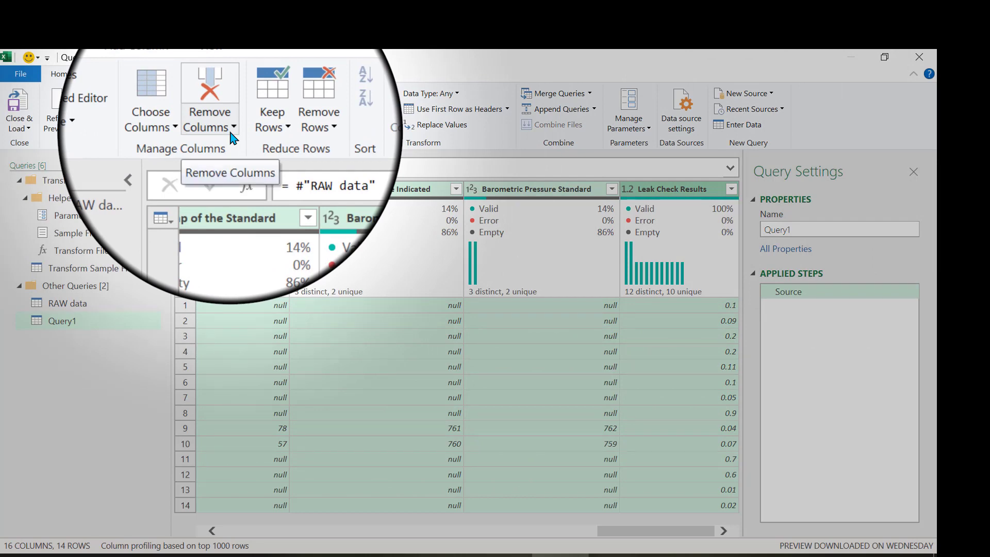
pyautogui.click(231, 130)
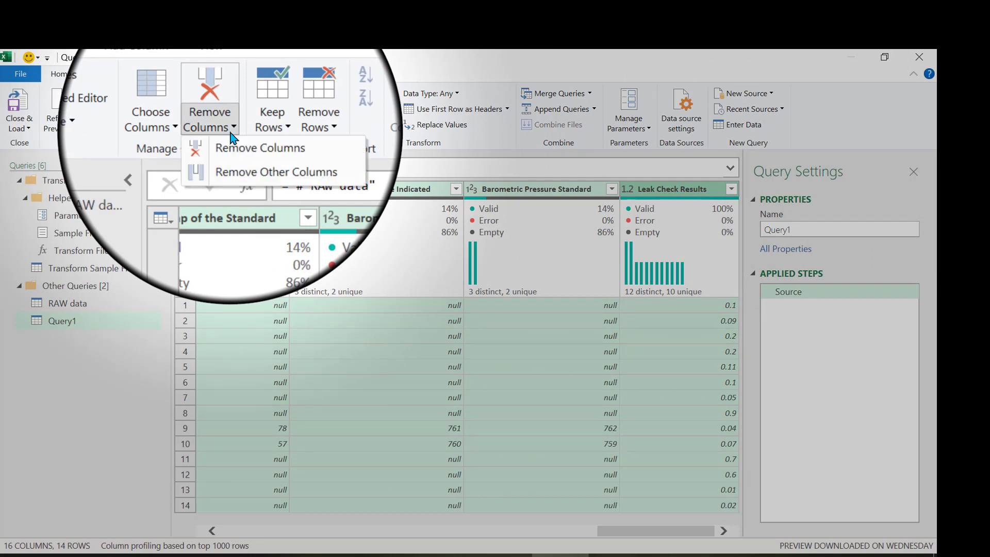
pyautogui.click(252, 164)
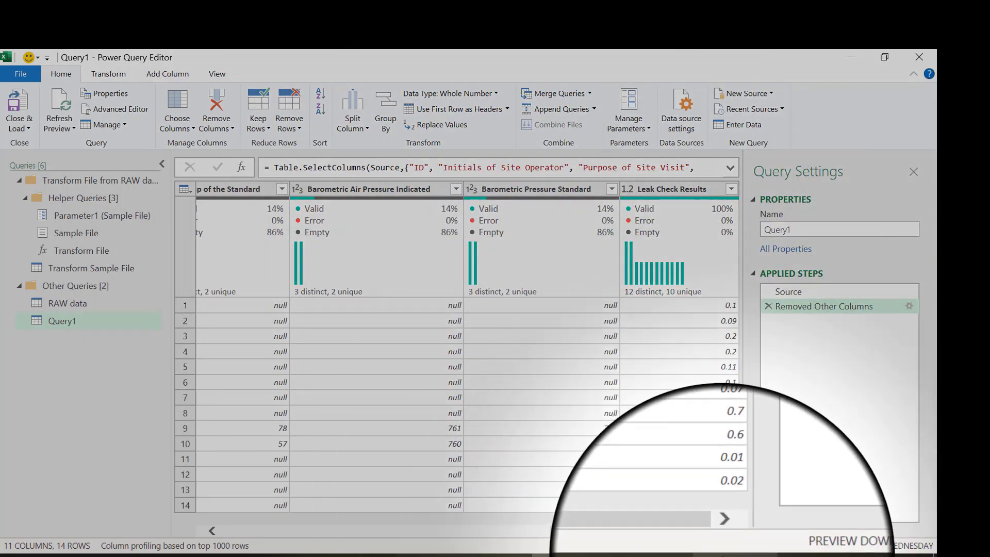
pyautogui.click(722, 556)
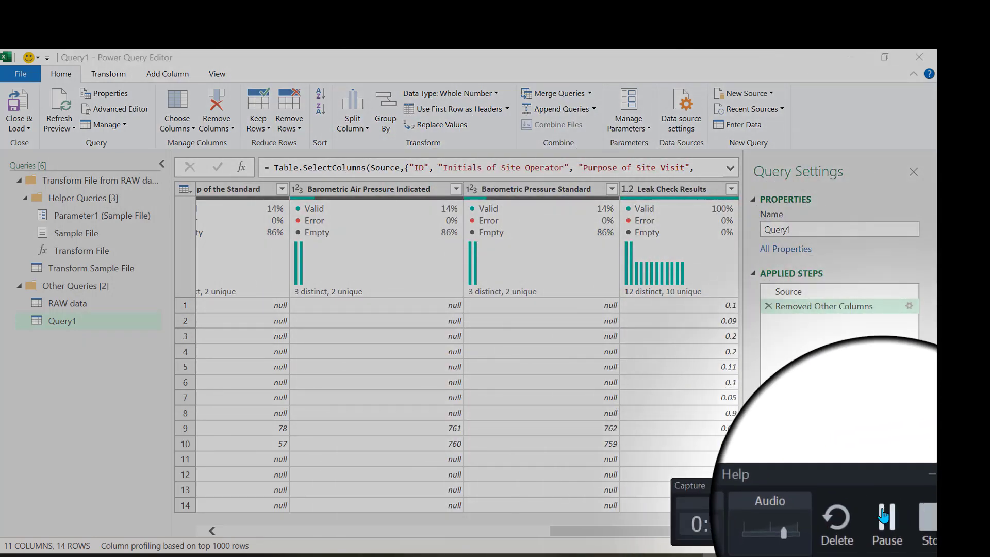
pyautogui.click(883, 515)
pyautogui.click(883, 516)
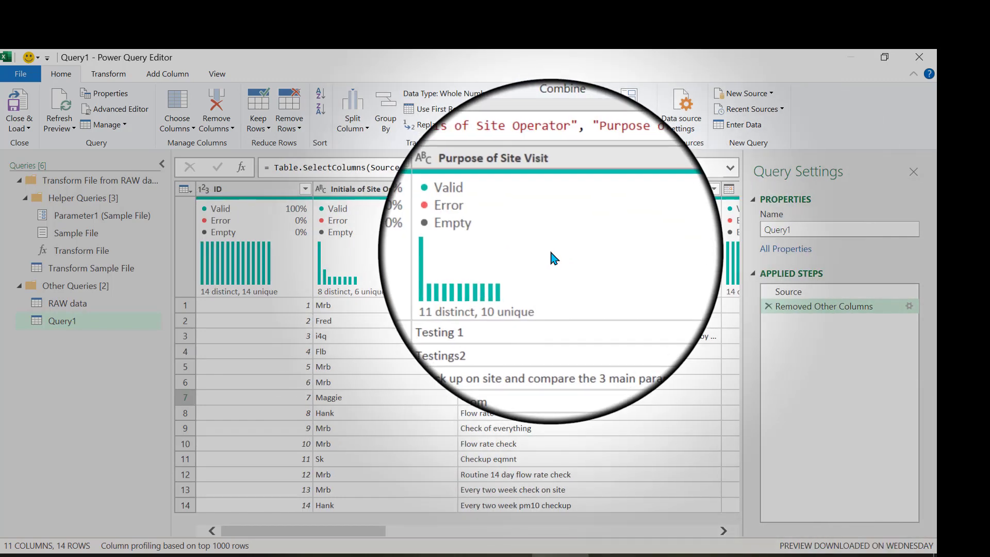
# Change the data type of the Temp Indicated and Temp of the Standard columns to Decimal Number.
pyautogui.moveTo(560, 260)
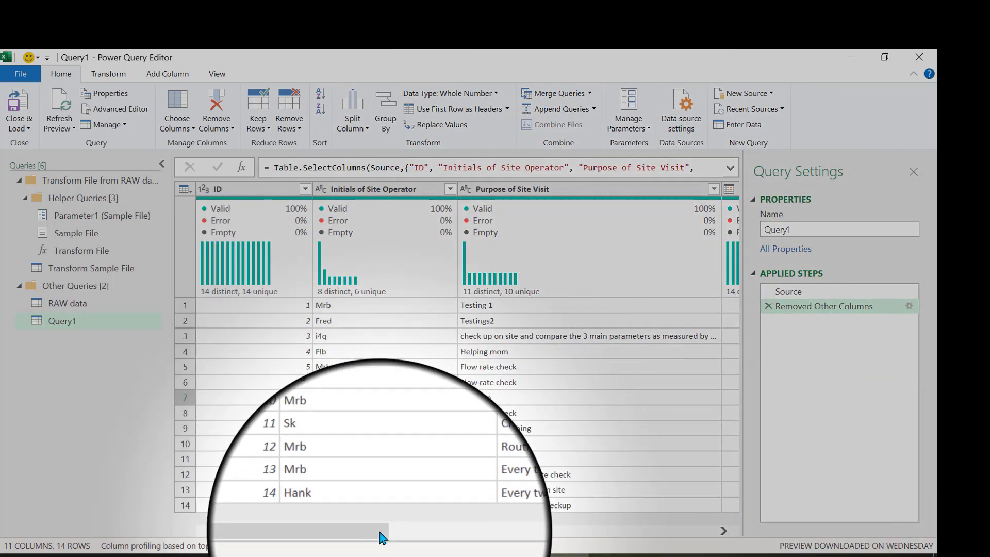
pyautogui.moveTo(382, 530); pyautogui.dragTo(645, 537)
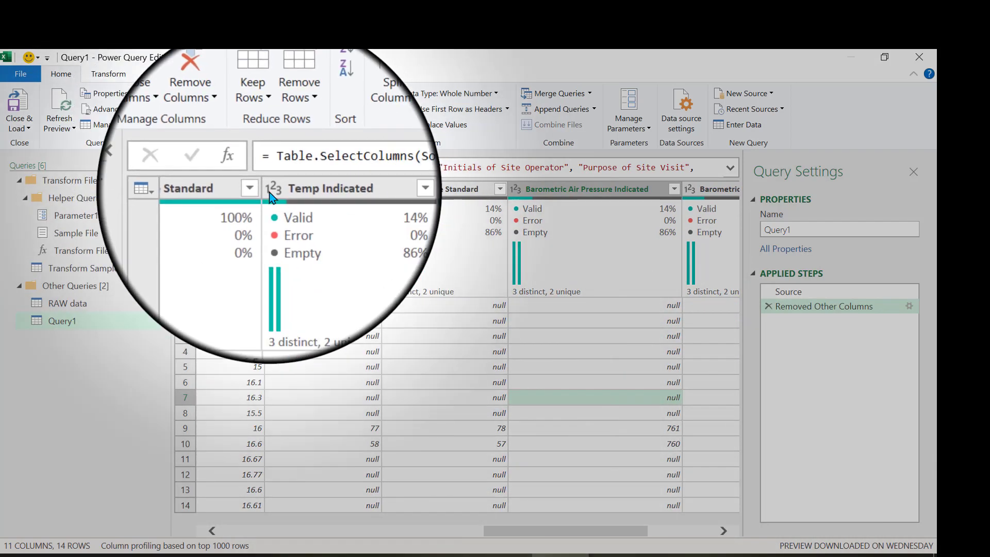
pyautogui.click(272, 189)
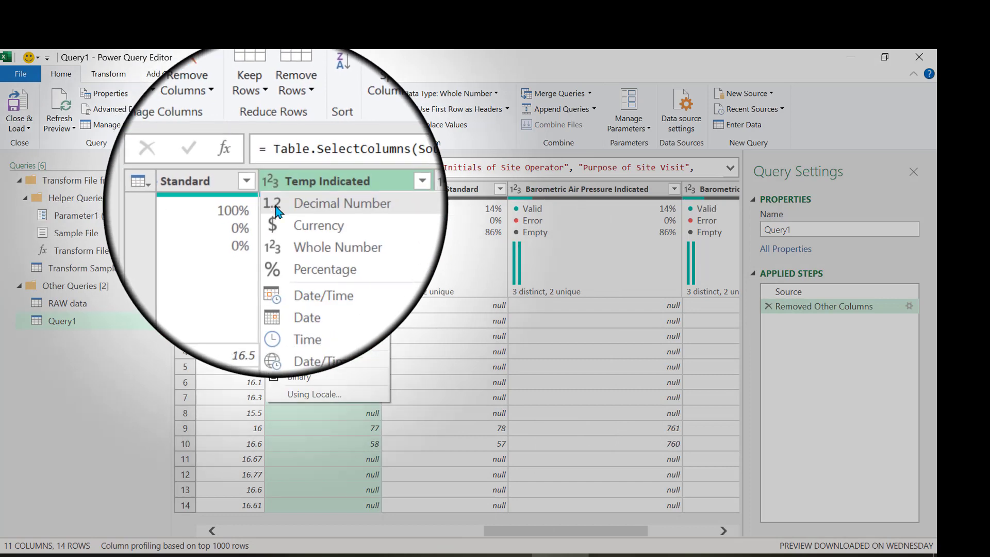
pyautogui.click(298, 207)
pyautogui.click(388, 193)
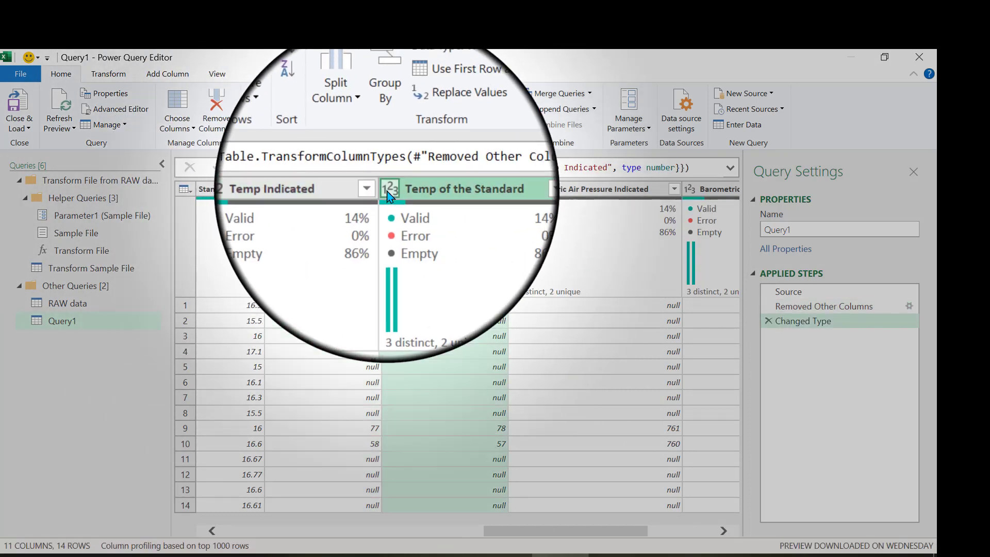
pyautogui.click(392, 202)
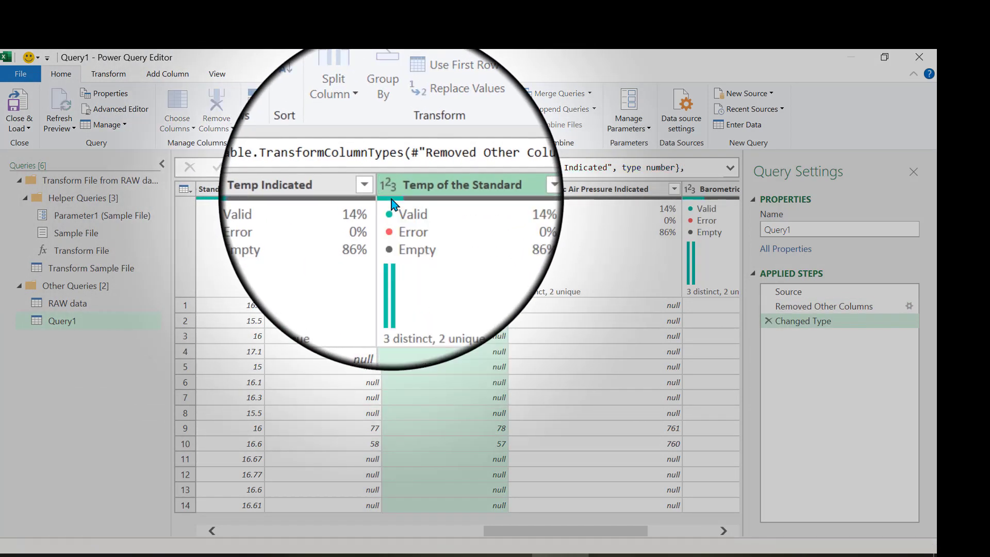
# Change the data type of the Barometric Air Pressure Indicated and Barometric Pressure Standard columns to Decimal Number.
pyautogui.click(516, 195)
pyautogui.click(516, 195)
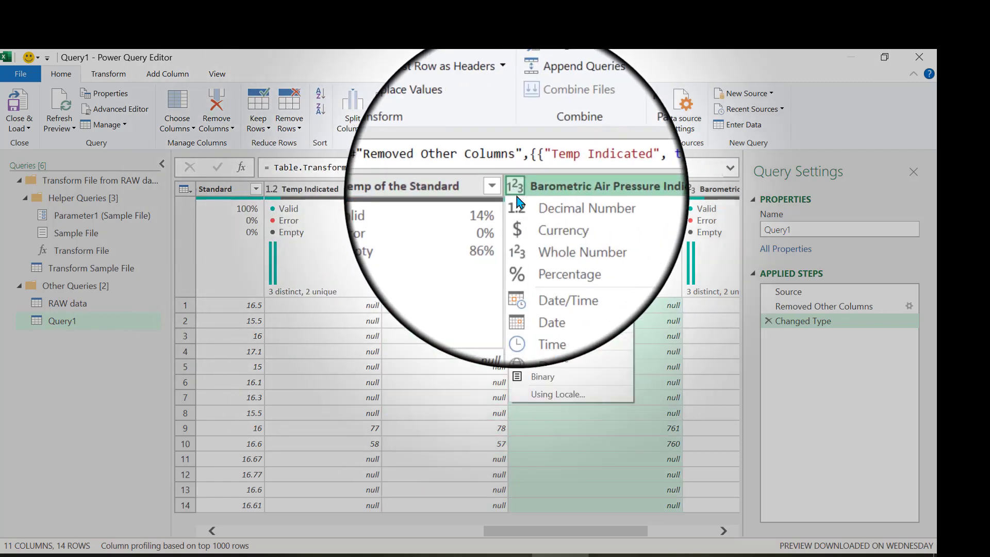
pyautogui.click(546, 201)
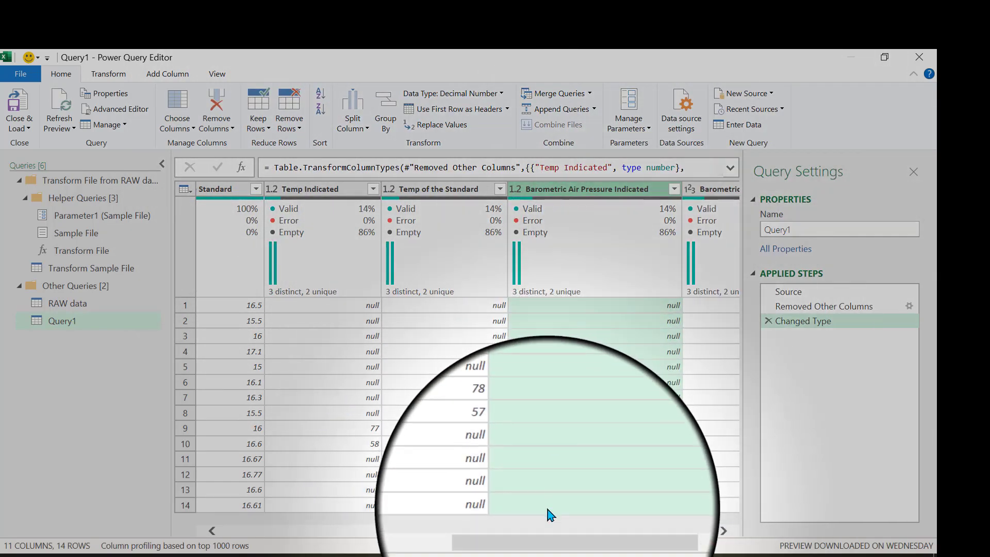
pyautogui.moveTo(551, 531); pyautogui.dragTo(621, 527)
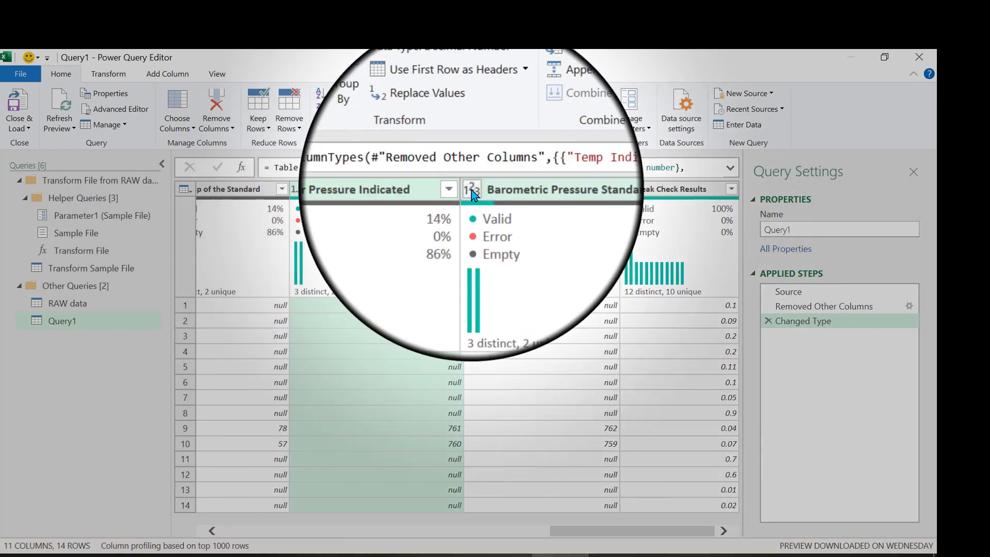
pyautogui.click(471, 190)
pyautogui.click(471, 190)
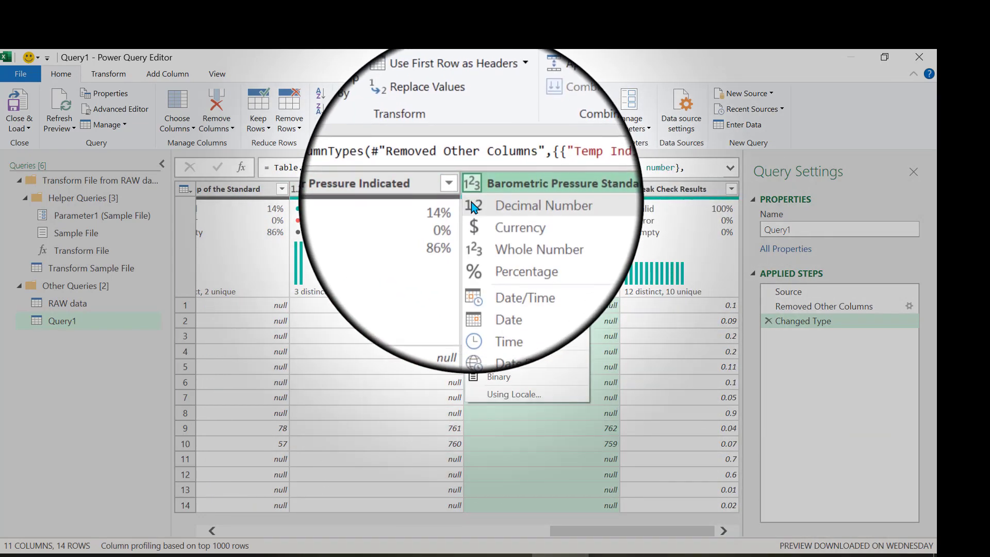
pyautogui.click(513, 202)
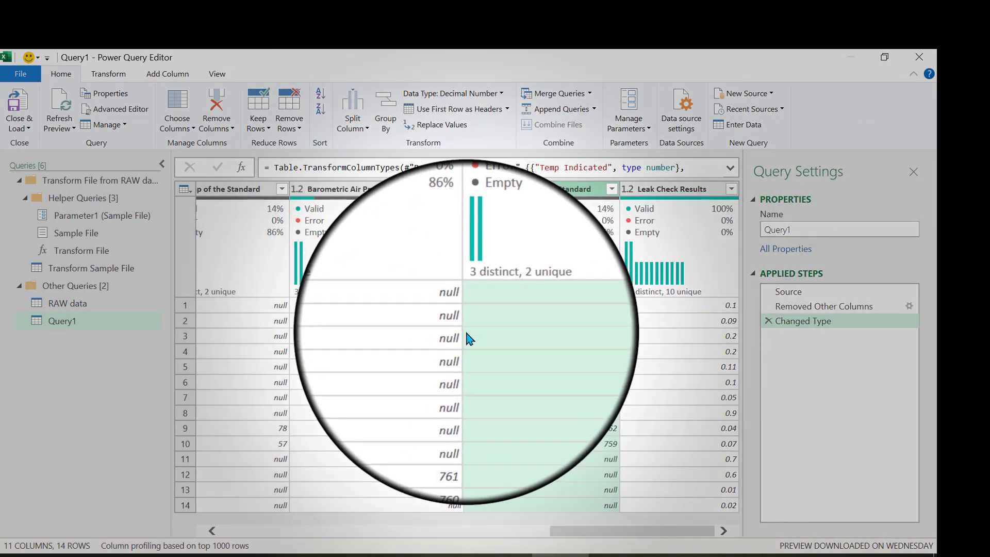
# Start a new custom column on the query and name it FR%diff.
pyautogui.hscroll(-8, 469, 338)
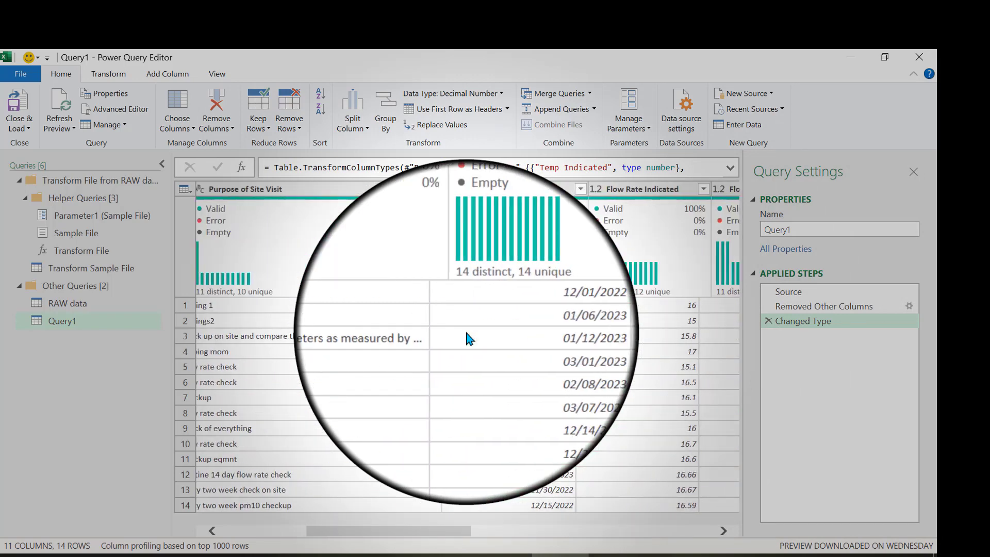
pyautogui.hscroll(3, 469, 338)
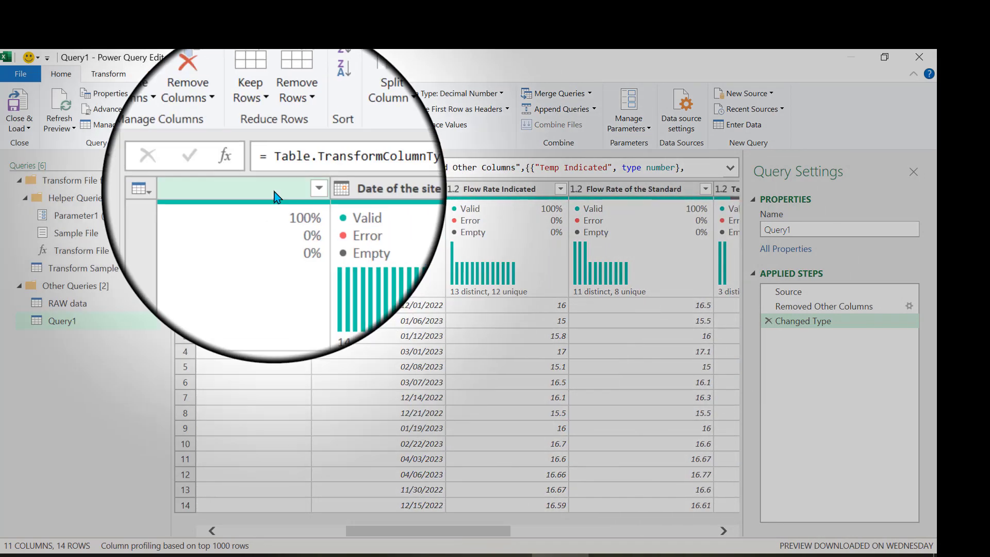
pyautogui.click(167, 77)
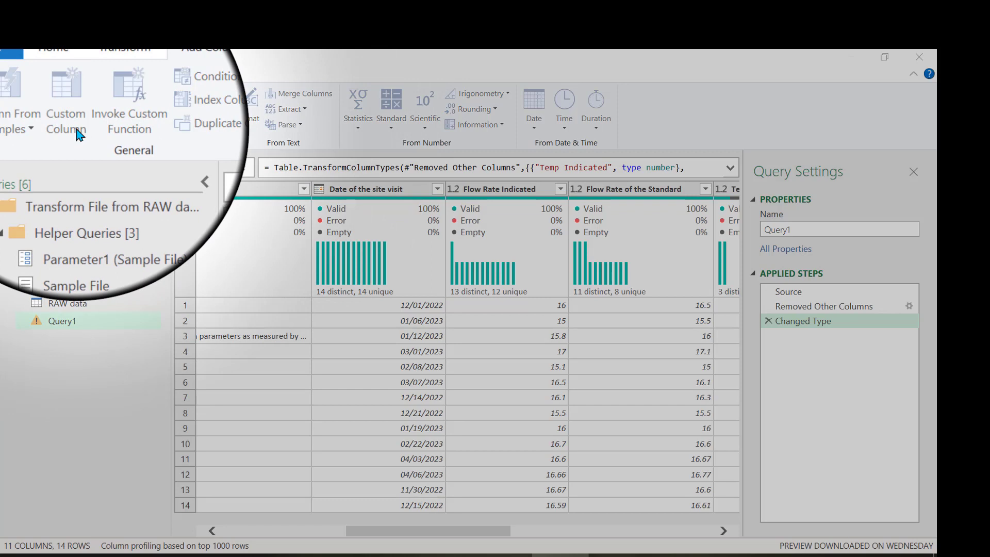
pyautogui.click(77, 132)
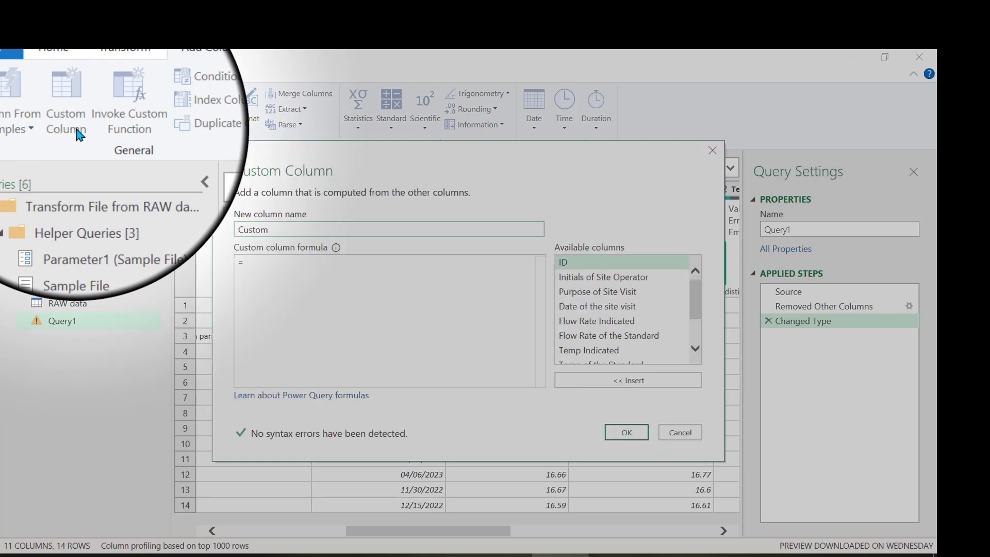
pyautogui.doubleClick(247, 230)
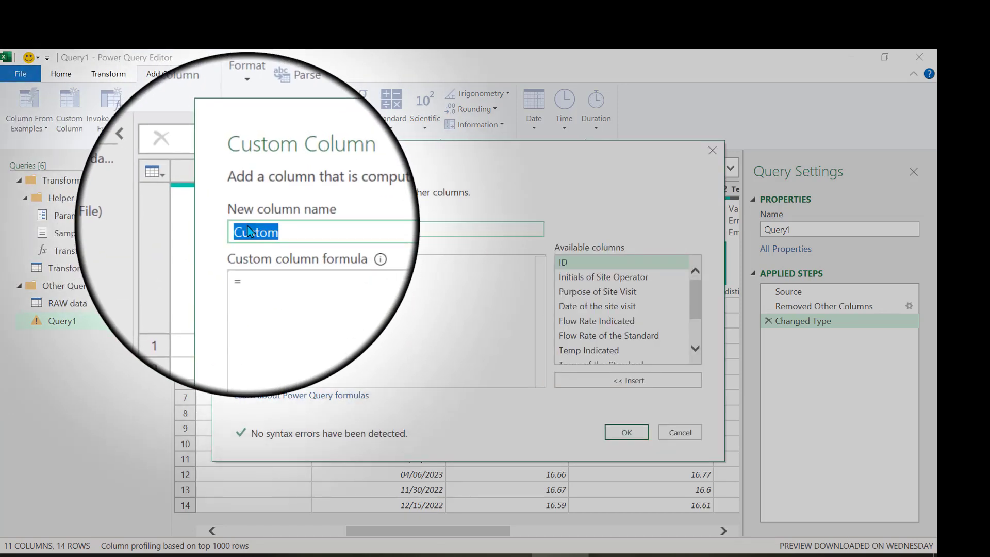
pyautogui.write('FR%diff')
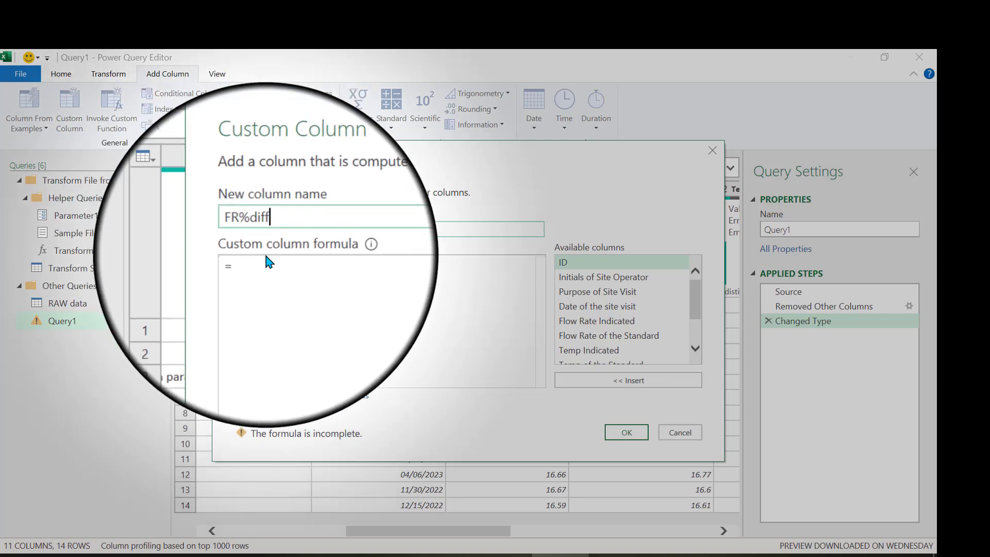
# Create the FR%diff column with the formula ([Flow Rate Indicated]-[Flow Rate of the Standard])/[Flow Rate of the Standard].
pyautogui.click(267, 264)
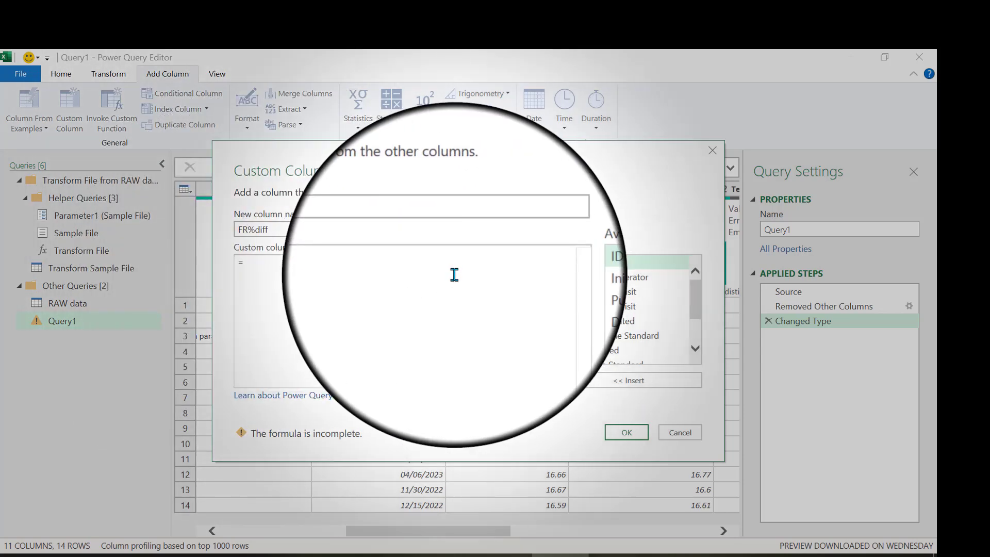
pyautogui.write('(')
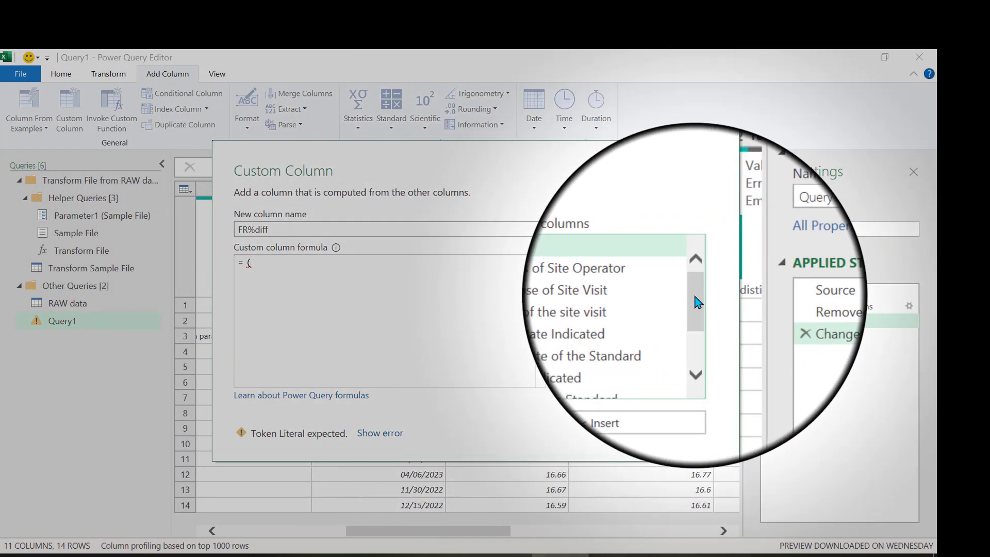
pyautogui.moveTo(698, 302); pyautogui.dragTo(698, 311)
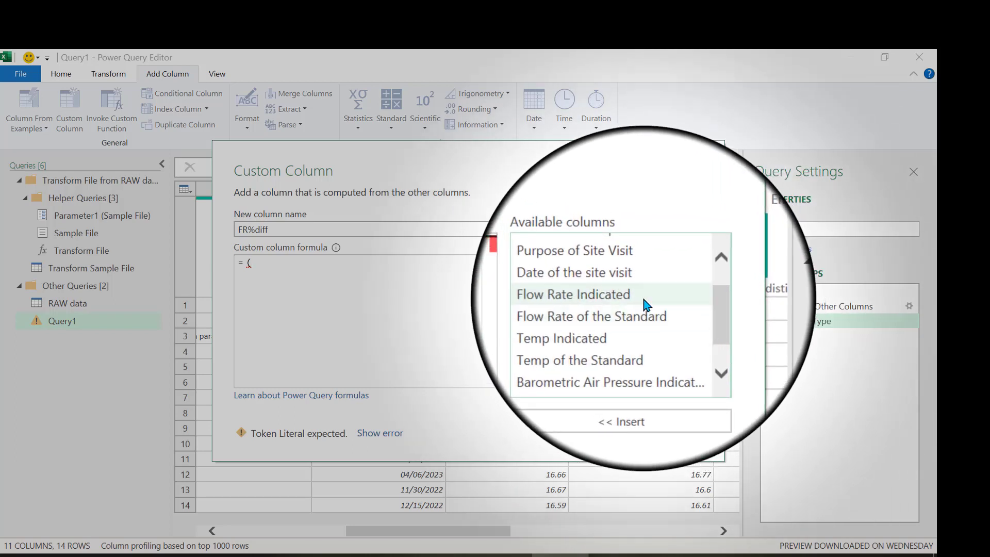
pyautogui.doubleClick(609, 294)
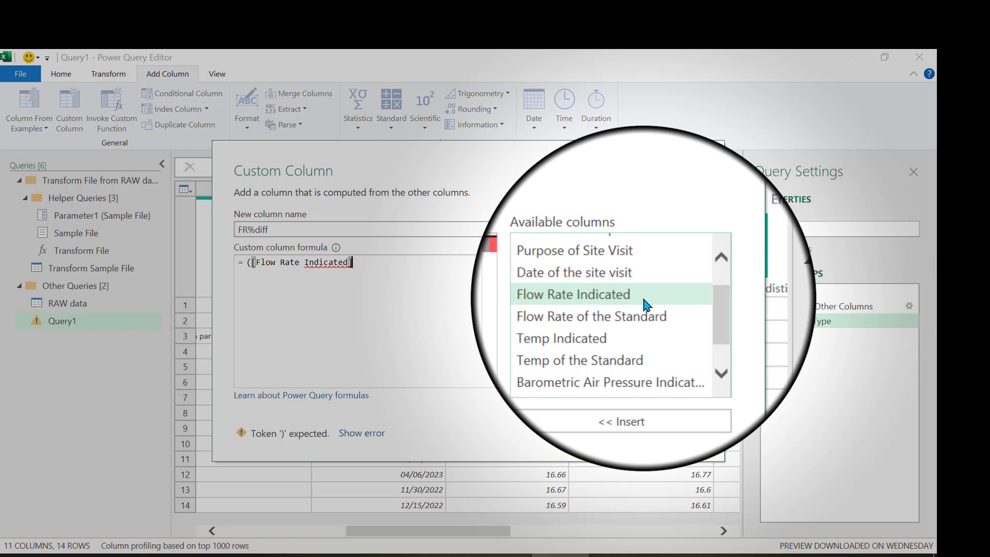
pyautogui.write('-')
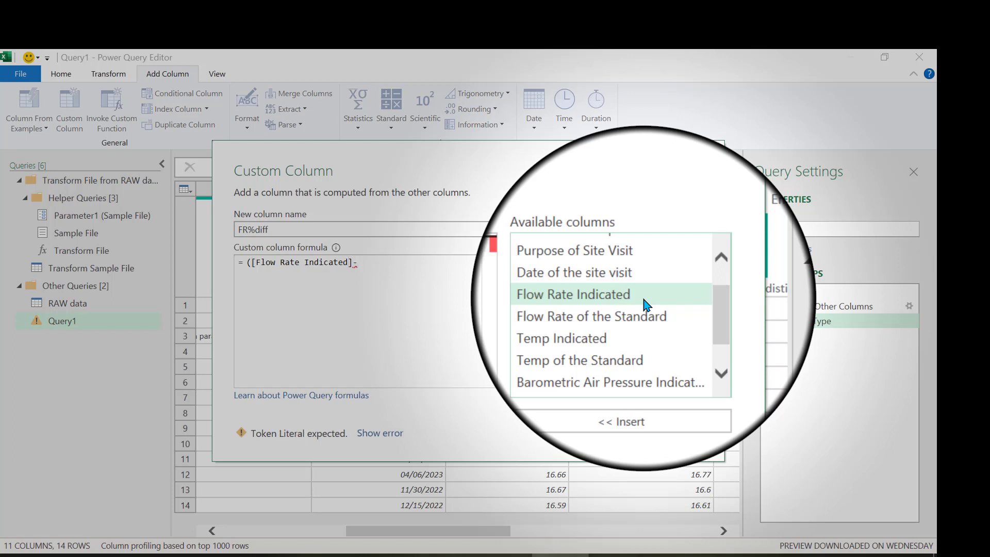
pyautogui.doubleClick(646, 313)
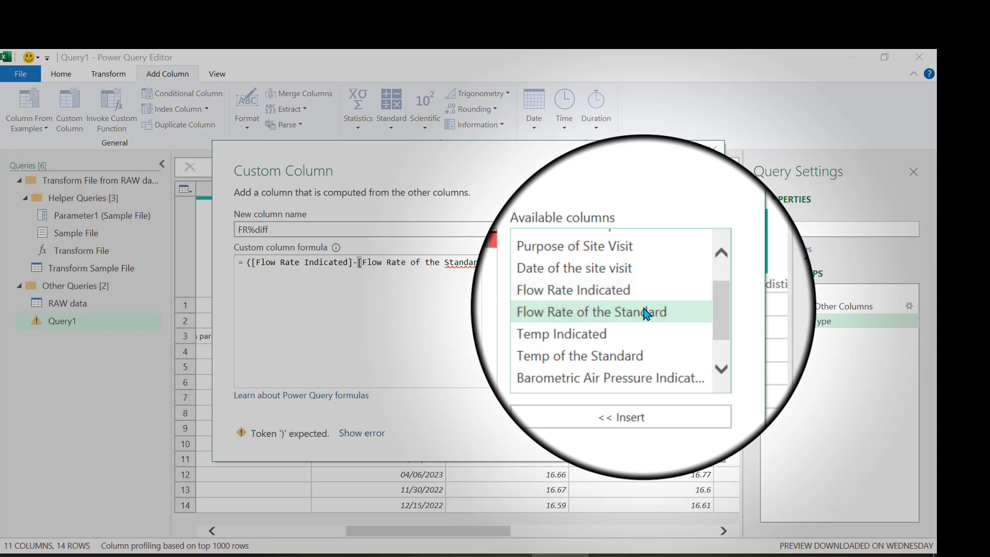
pyautogui.write(')')
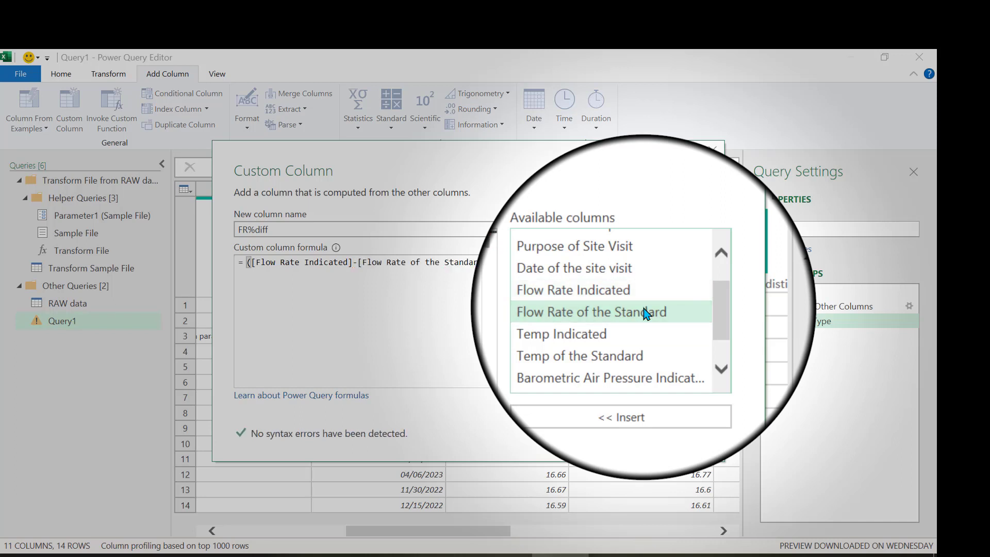
pyautogui.write('/')
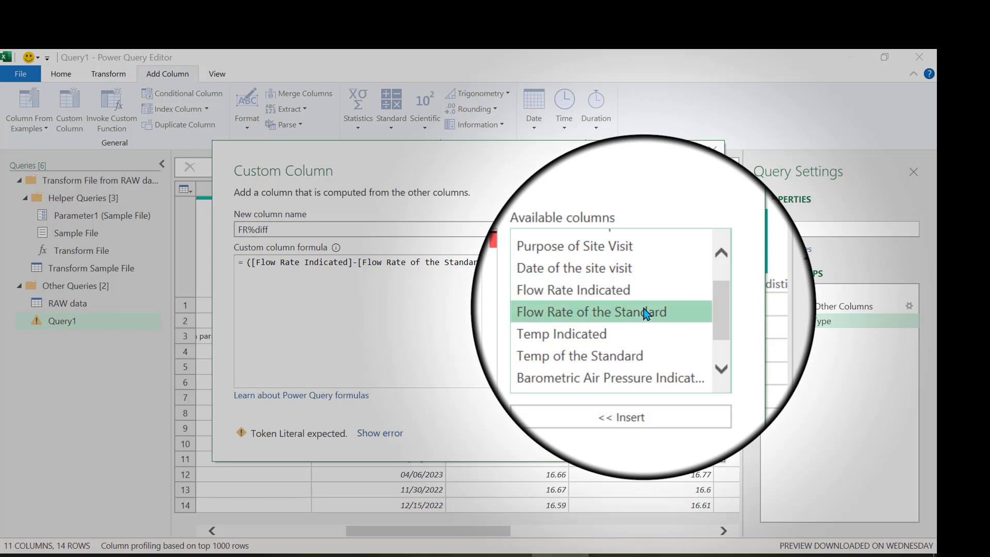
pyautogui.doubleClick(645, 314)
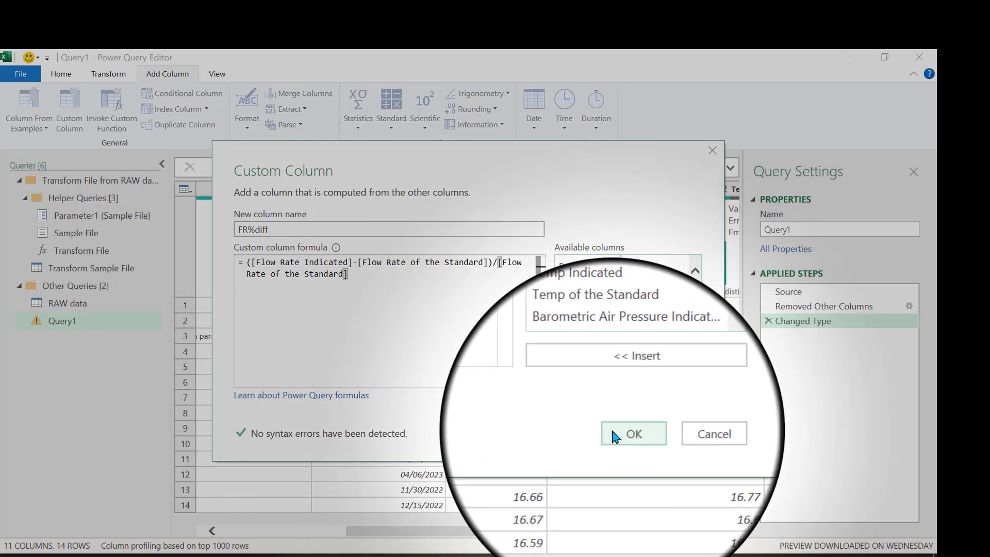
pyautogui.click(615, 438)
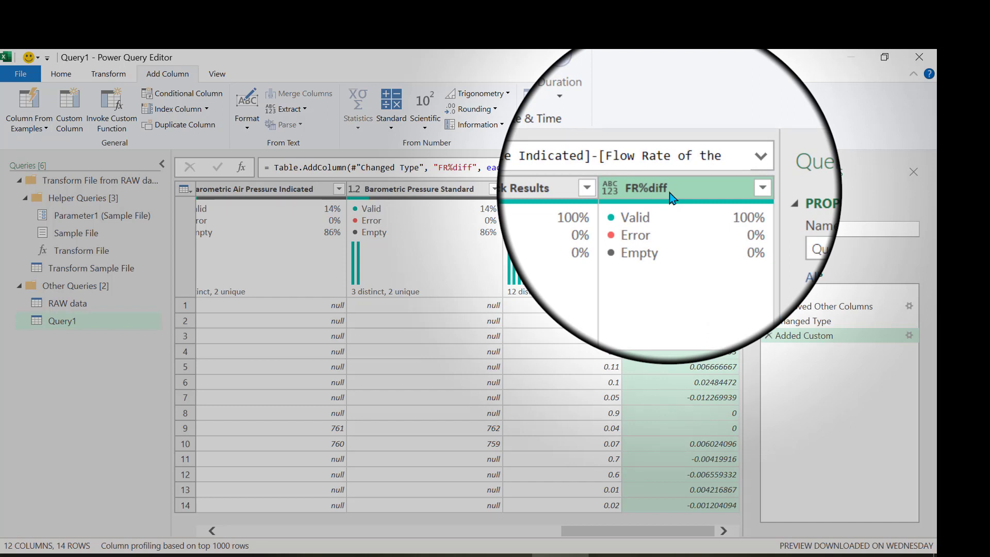
# Move the FR%diff column between the Date of the site visit and Flow Rate Indicated columns.
pyautogui.moveTo(670, 197); pyautogui.dragTo(250, 198)
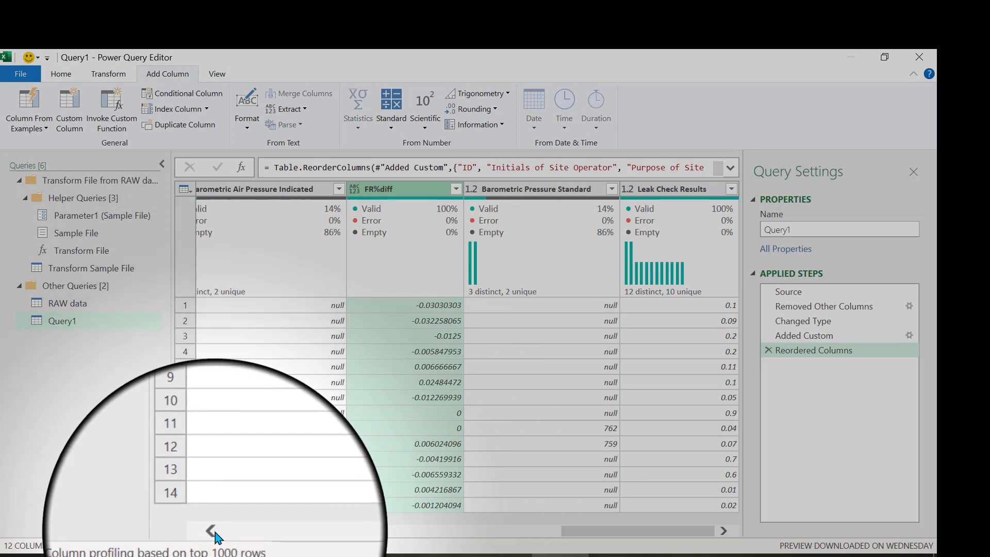
pyautogui.click(214, 532)
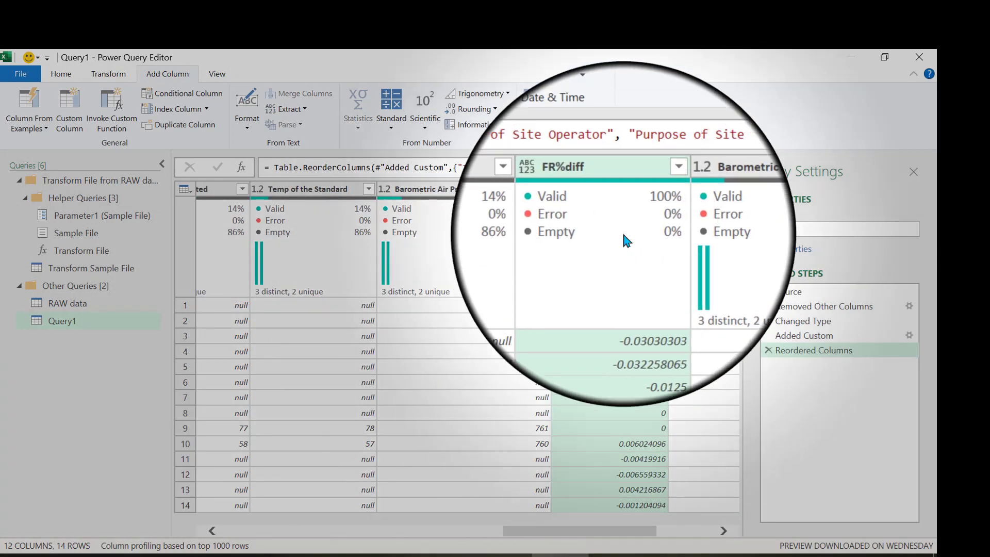
pyautogui.moveTo(611, 195); pyautogui.dragTo(222, 443)
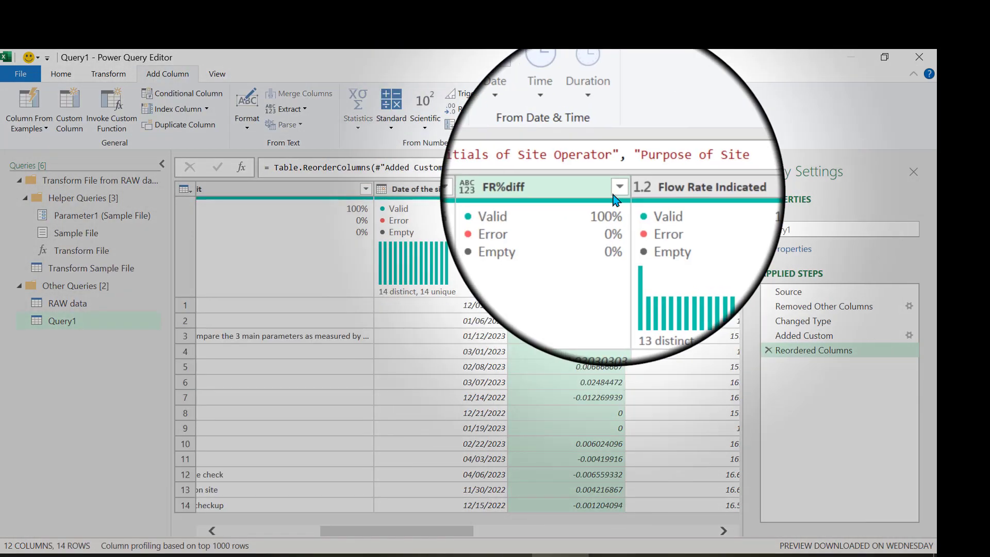
# Change the data type of the FR%diff column to Decimal Number.
pyautogui.moveTo(542, 223)
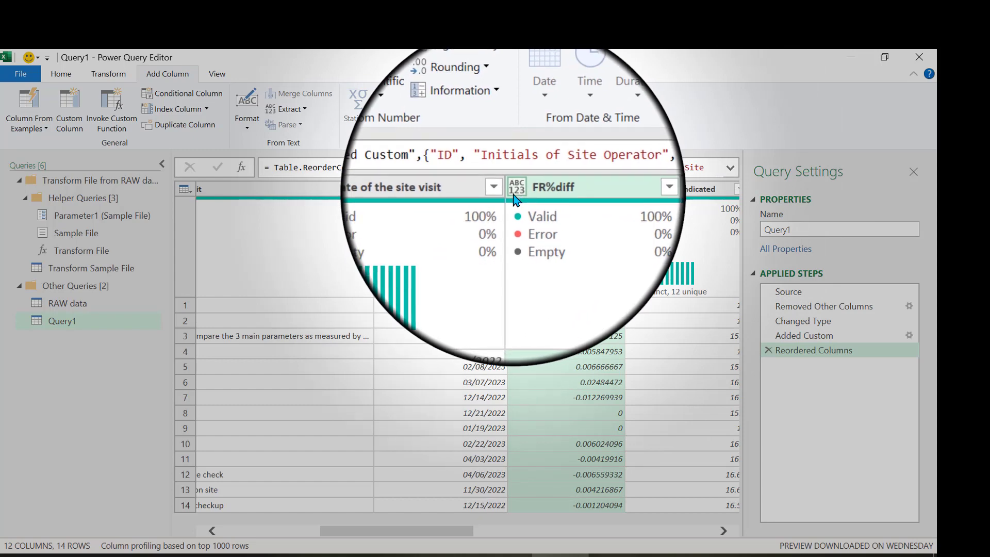
pyautogui.click(513, 198)
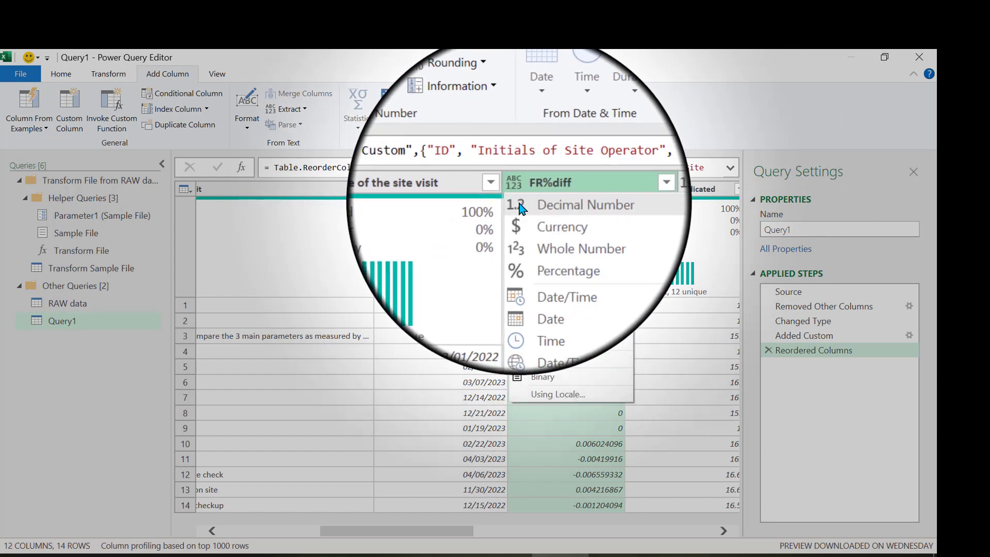
pyautogui.click(519, 206)
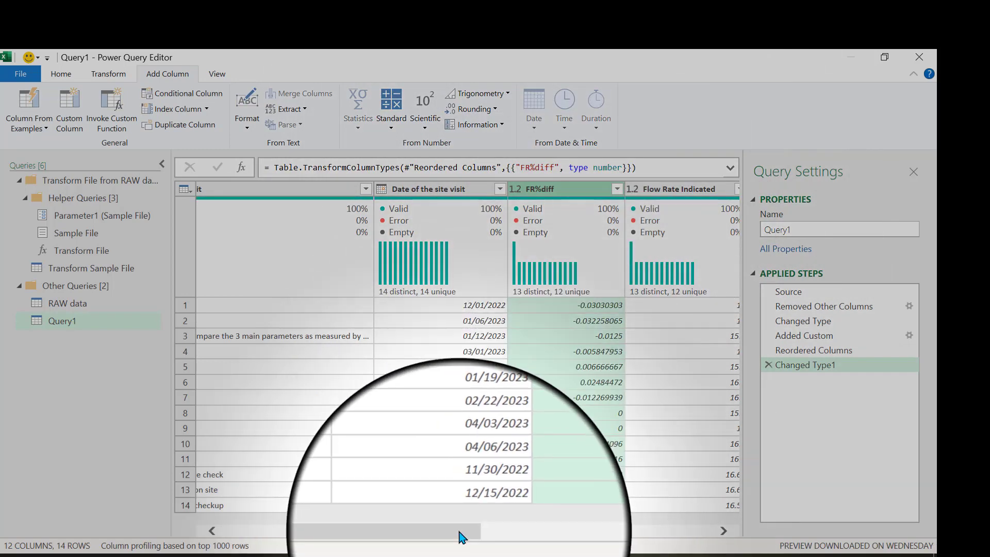
# Start another custom column on the query and name it Temp%diff.
pyautogui.moveTo(461, 536); pyautogui.dragTo(621, 551)
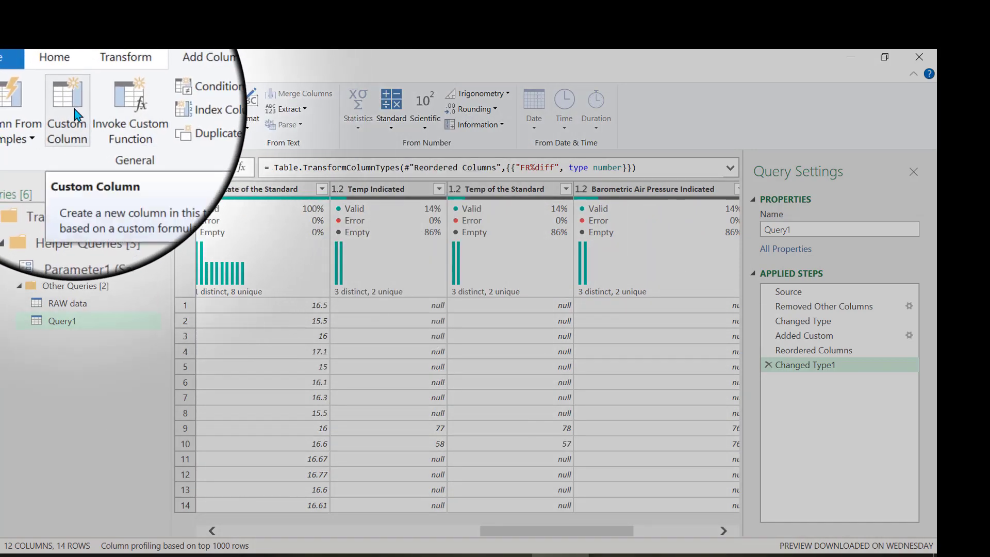
pyautogui.click(75, 108)
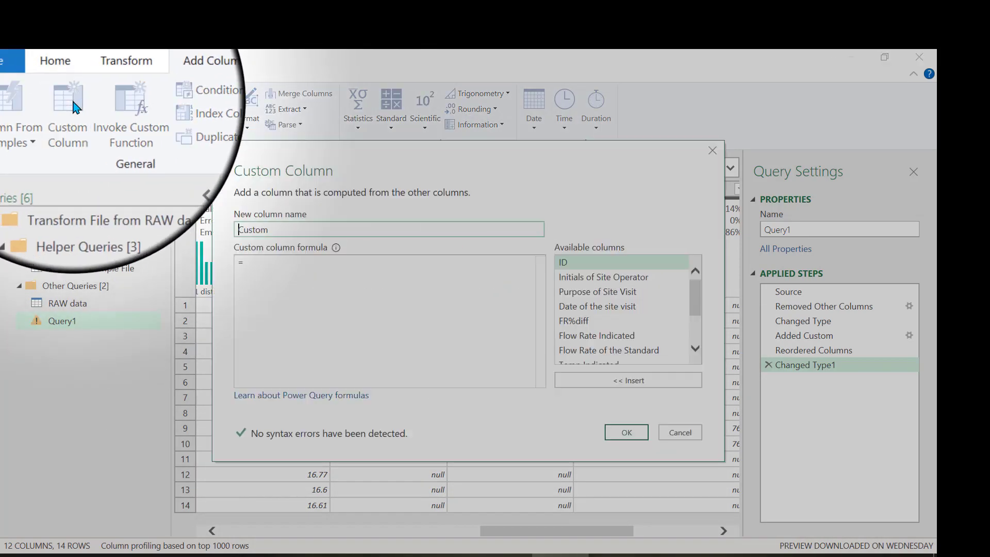
pyautogui.doubleClick(259, 230)
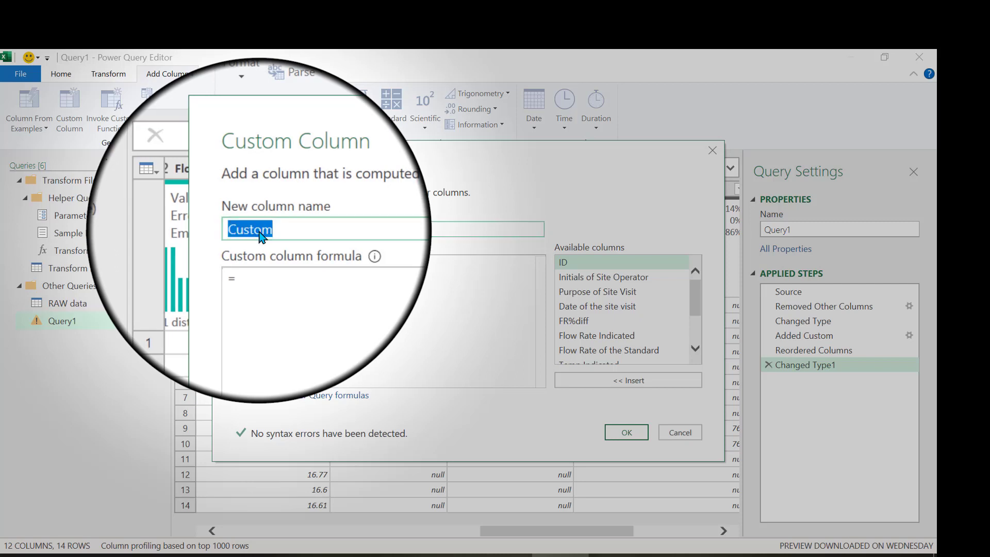
pyautogui.write('Temp')
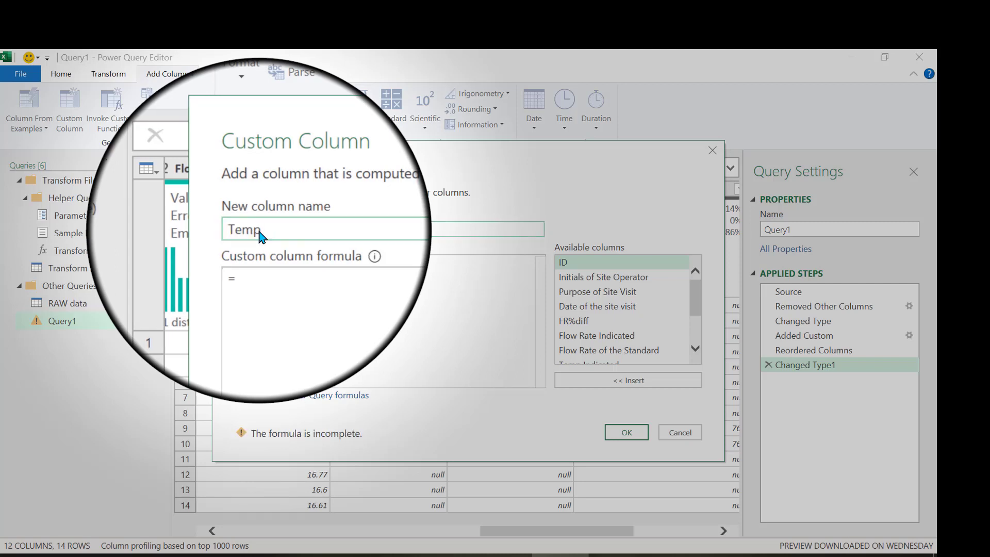
pyautogui.write('%diff')
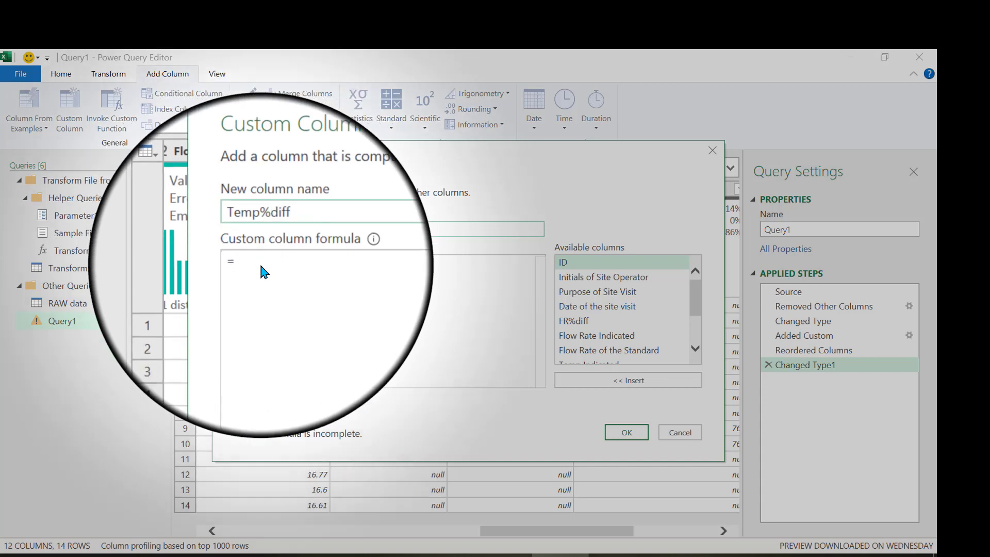
# Create the Temp%diff column with the formula ([Temp Indicated]-[Temp of the Standard])/[Temp of the Standard].
pyautogui.click(260, 265)
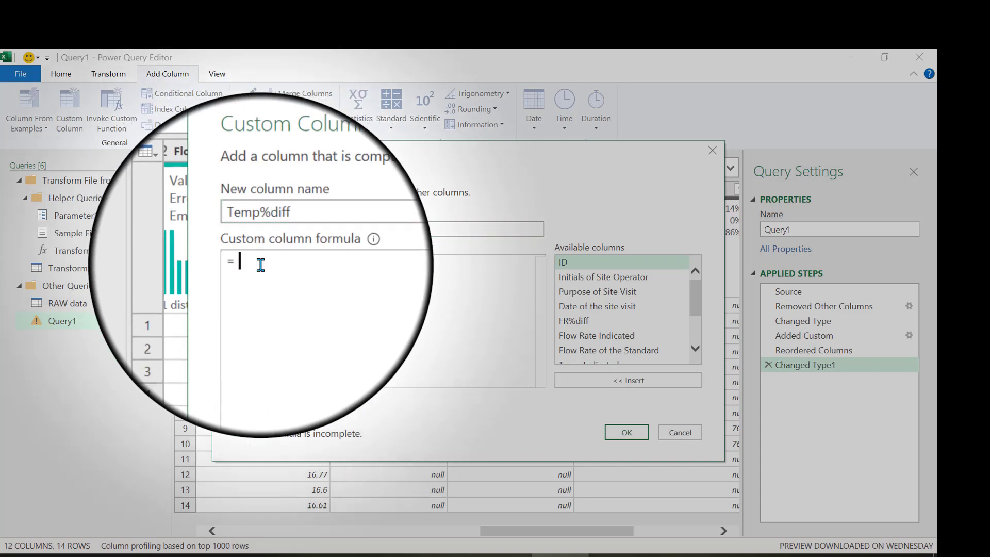
pyautogui.write('(')
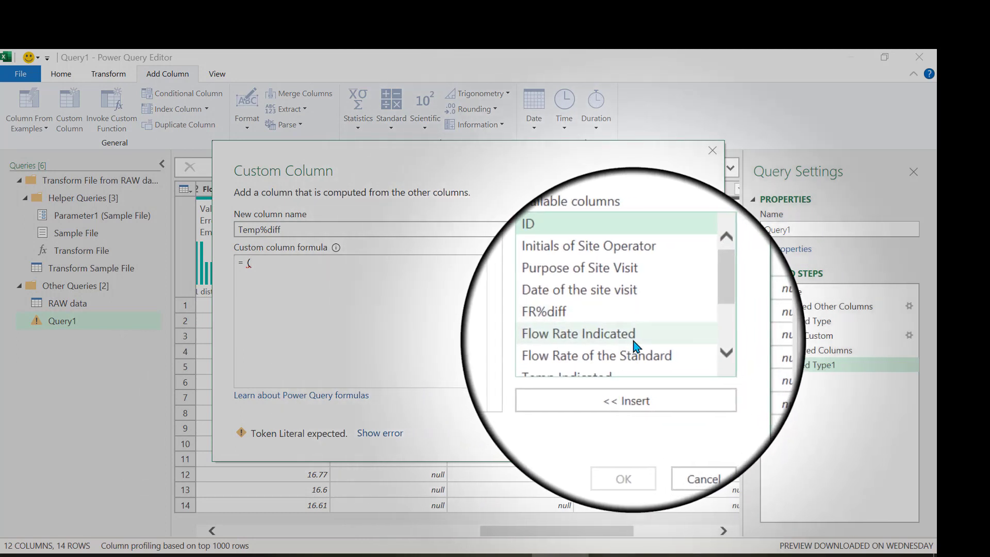
pyautogui.scroll(-2, 632, 338)
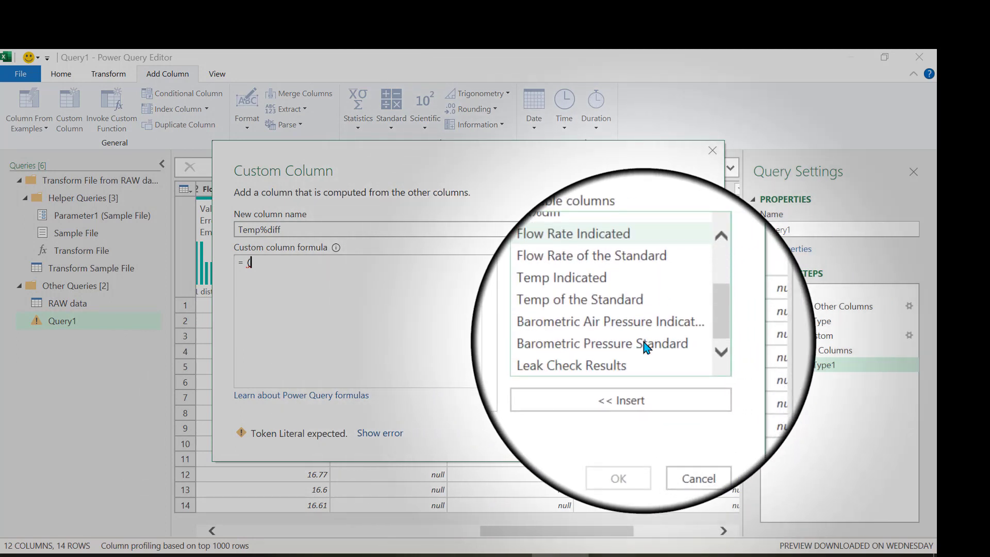
pyautogui.doubleClick(610, 303)
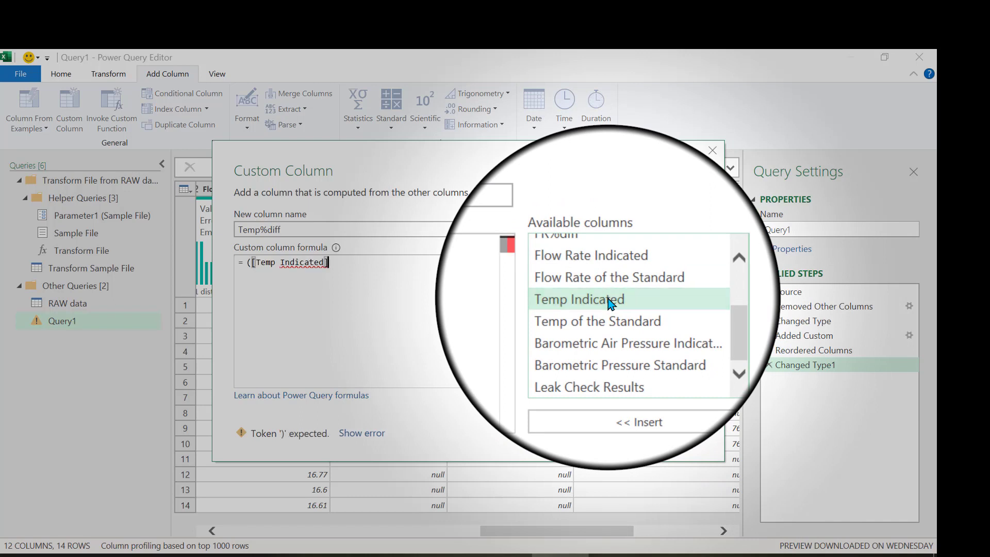
pyautogui.write('-')
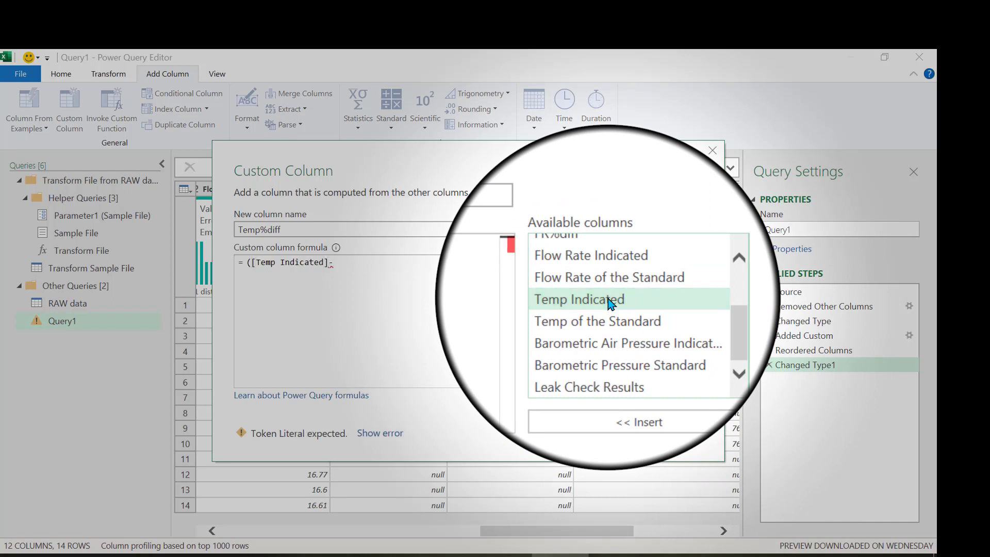
pyautogui.doubleClick(619, 315)
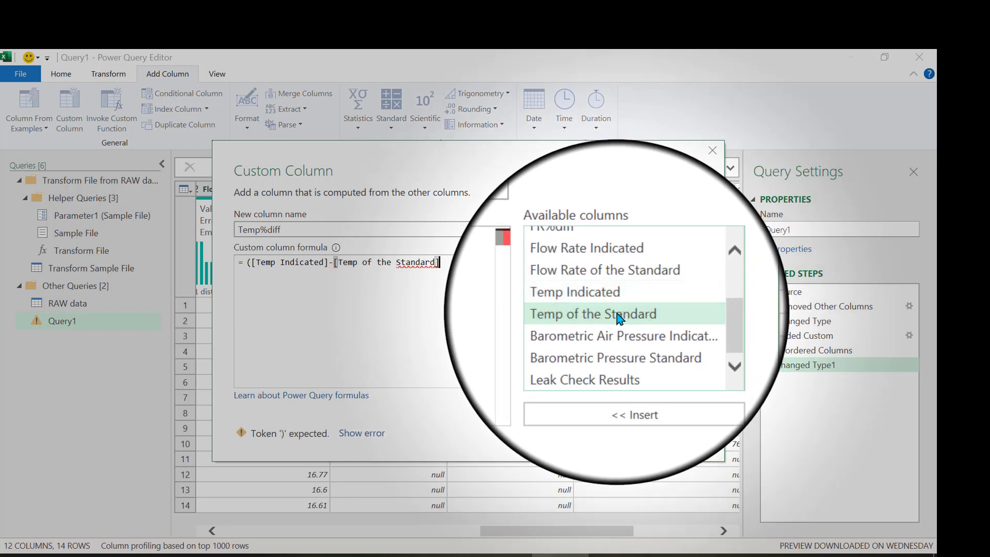
pyautogui.write(')')
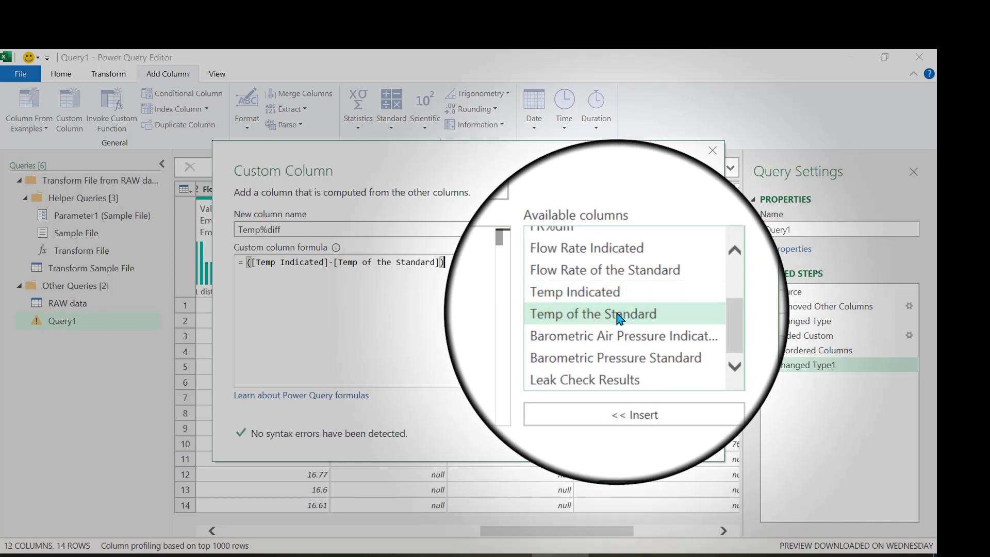
pyautogui.write('/')
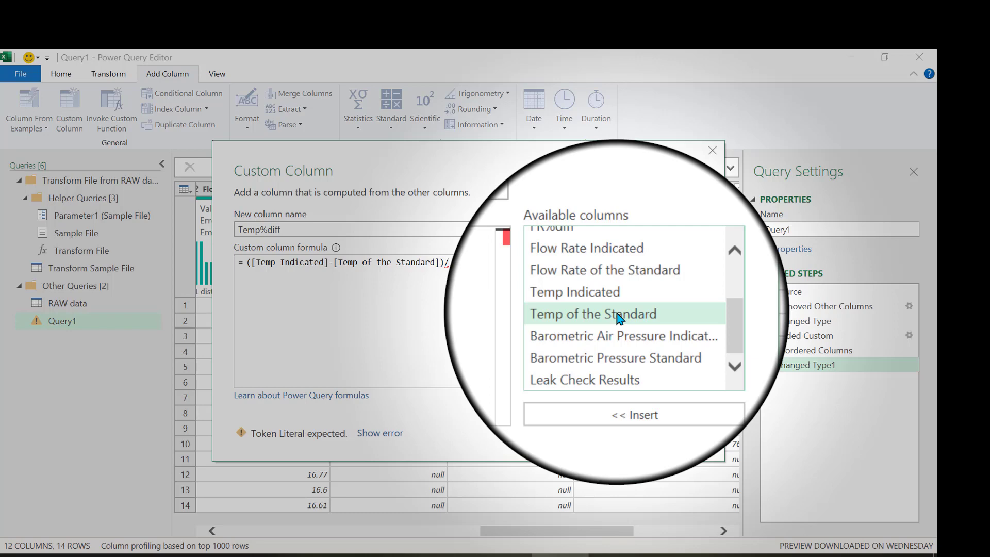
pyautogui.doubleClick(619, 315)
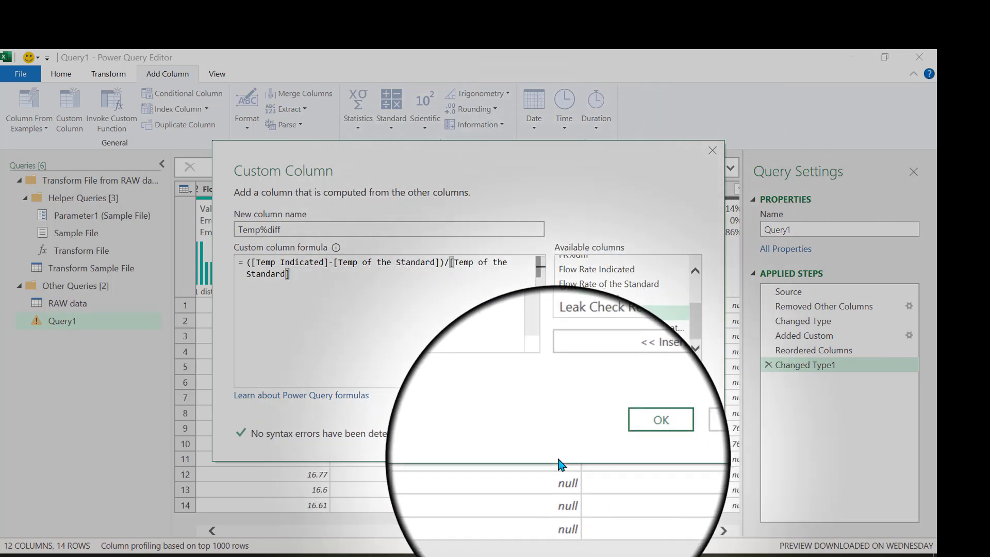
pyautogui.click(617, 435)
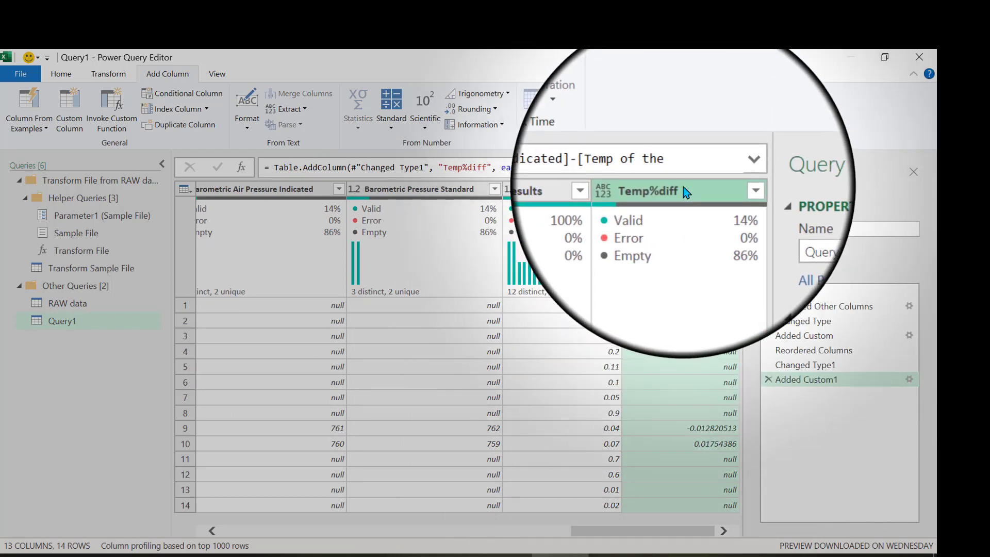
# Move the Temp%diff column between the Flow Rate of the Standard and Temp Indicated columns.
pyautogui.moveTo(683, 191); pyautogui.dragTo(248, 199)
pyautogui.moveTo(532, 189); pyautogui.dragTo(416, 188)
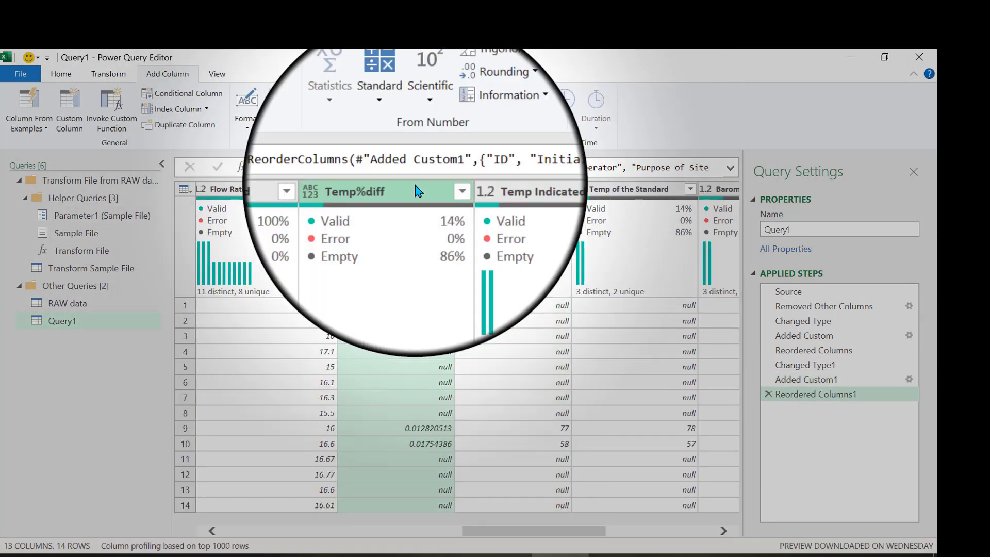
# Start another custom column on the query and name it BP%diff.
pyautogui.moveTo(530, 534); pyautogui.dragTo(656, 540)
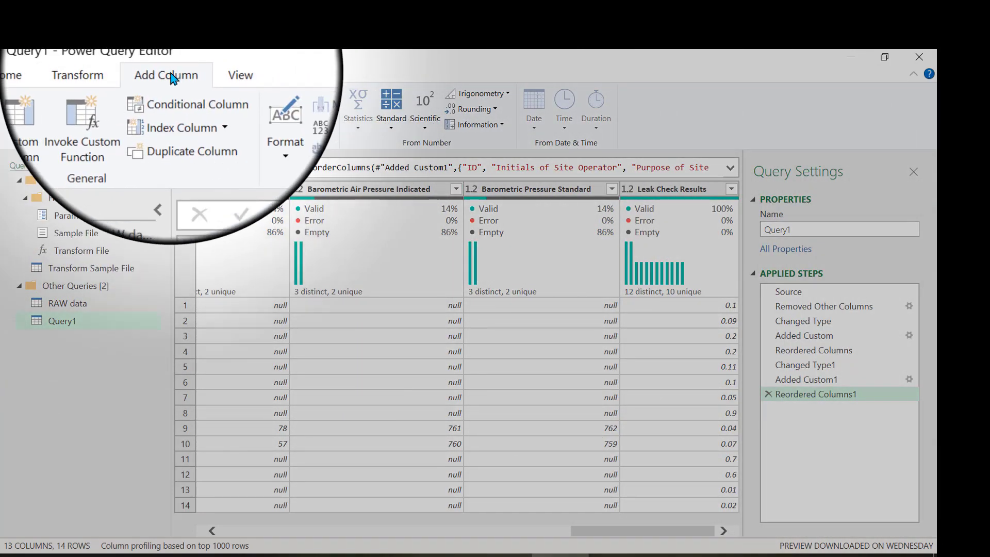
pyautogui.click(69, 110)
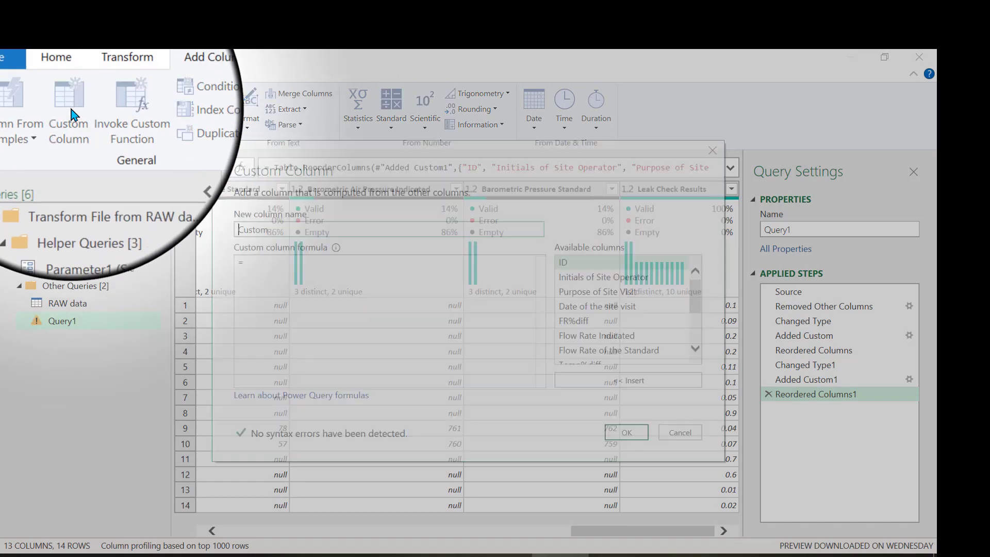
pyautogui.write('BP')
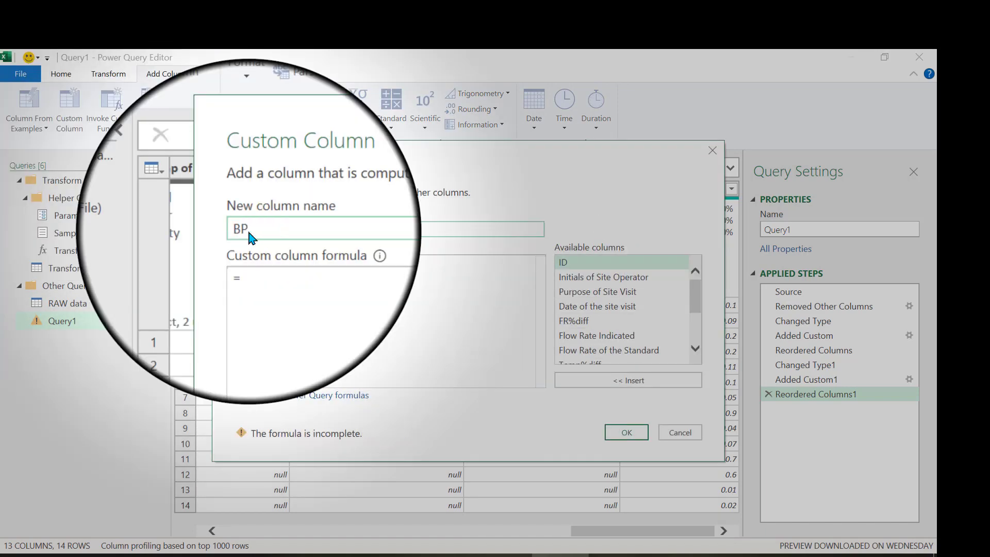
pyautogui.write('%diff')
# Create the BP%diff column with the formula ([Barometric Air Pressure Indicated]-[Barometric Pressure Standard])/[Barometric Pressure Standard].
pyautogui.click(258, 267)
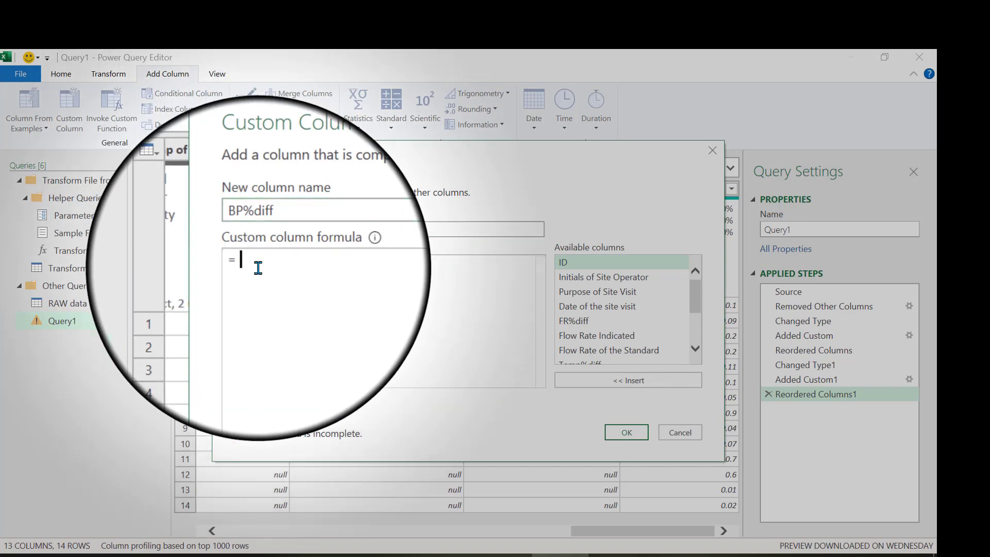
pyautogui.write('(')
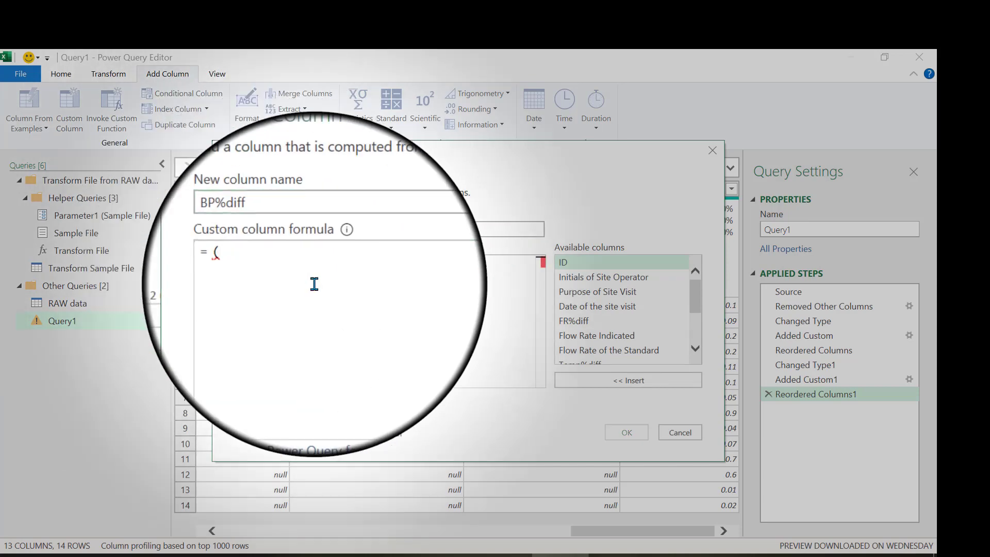
pyautogui.scroll(-2, 606, 313)
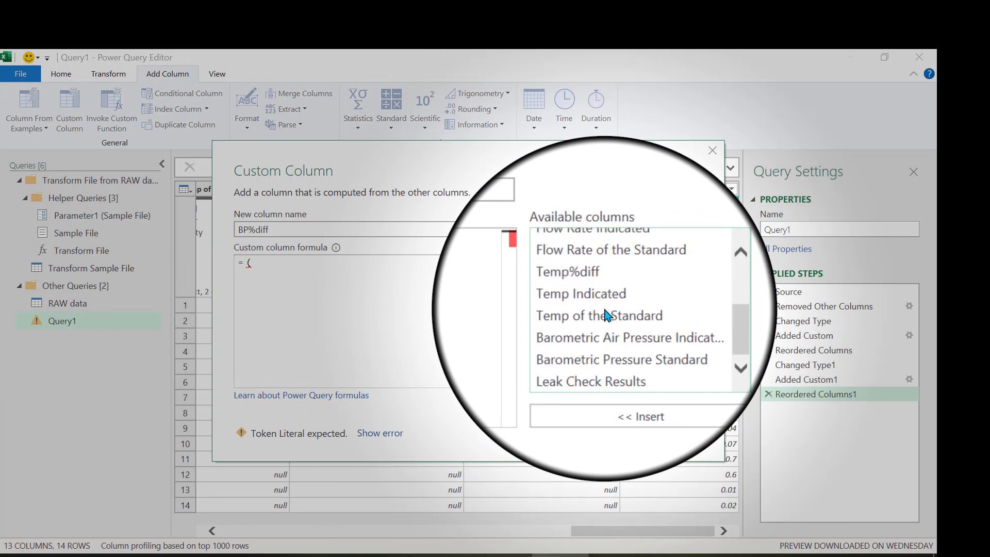
pyautogui.scroll(1, 604, 309)
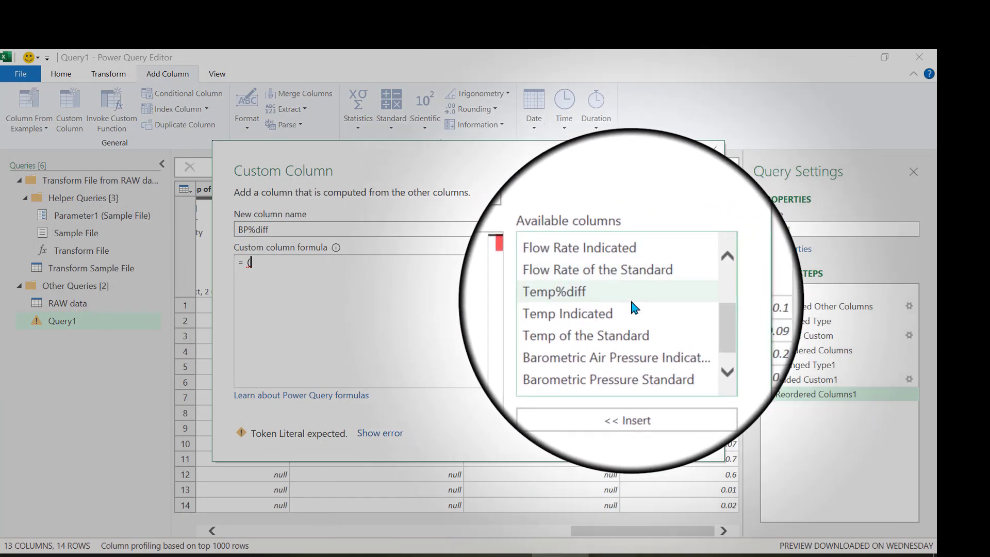
pyautogui.scroll(-1, 642, 334)
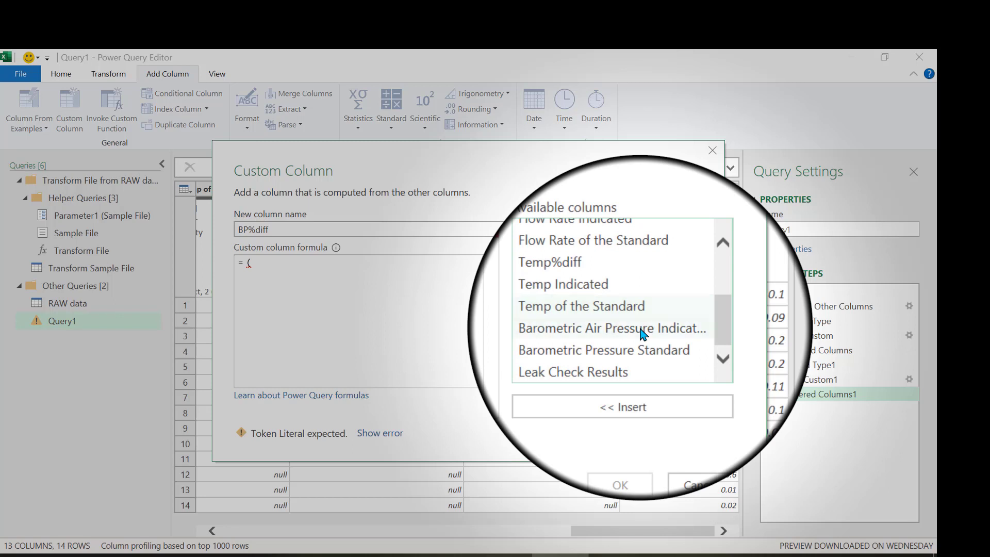
pyautogui.doubleClick(642, 334)
pyautogui.write('-')
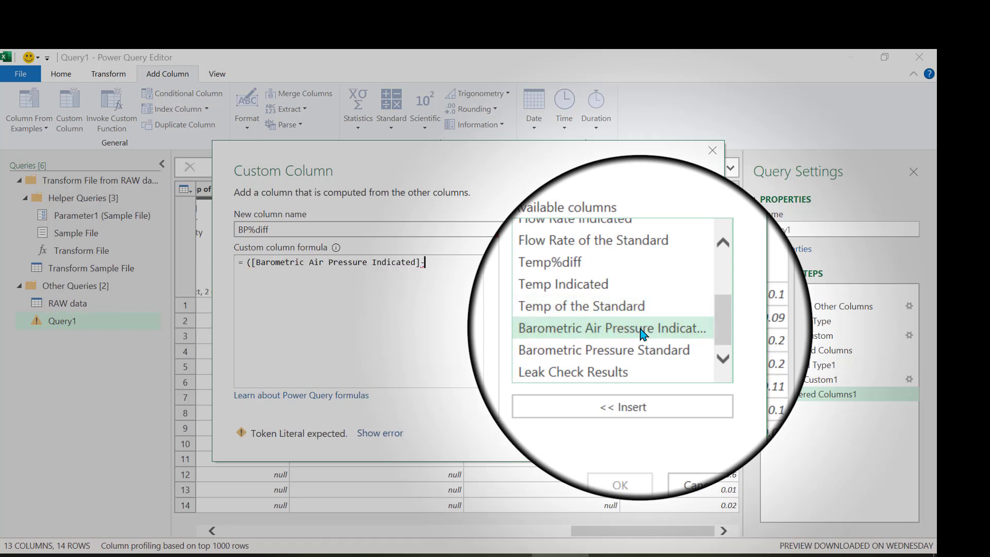
pyautogui.doubleClick(642, 344)
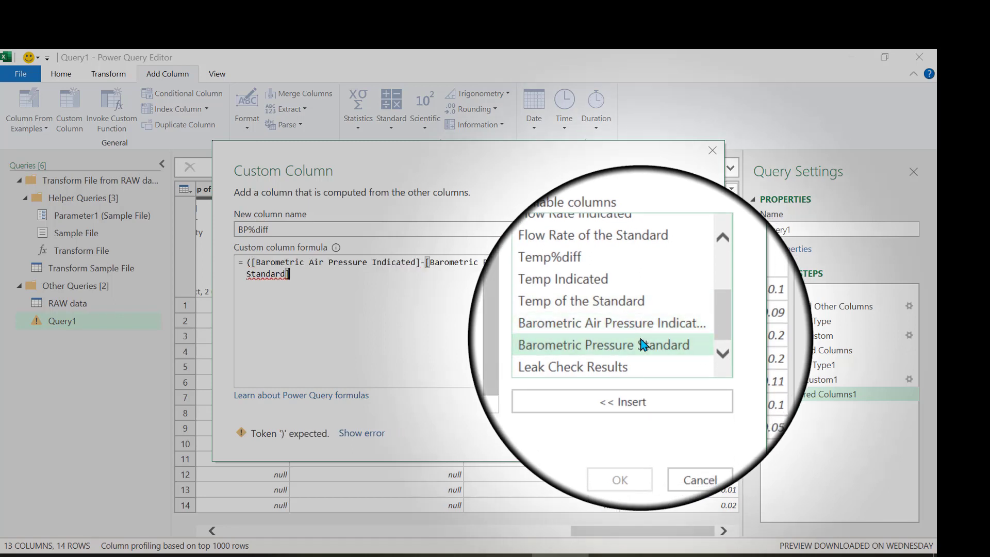
pyautogui.write(')/')
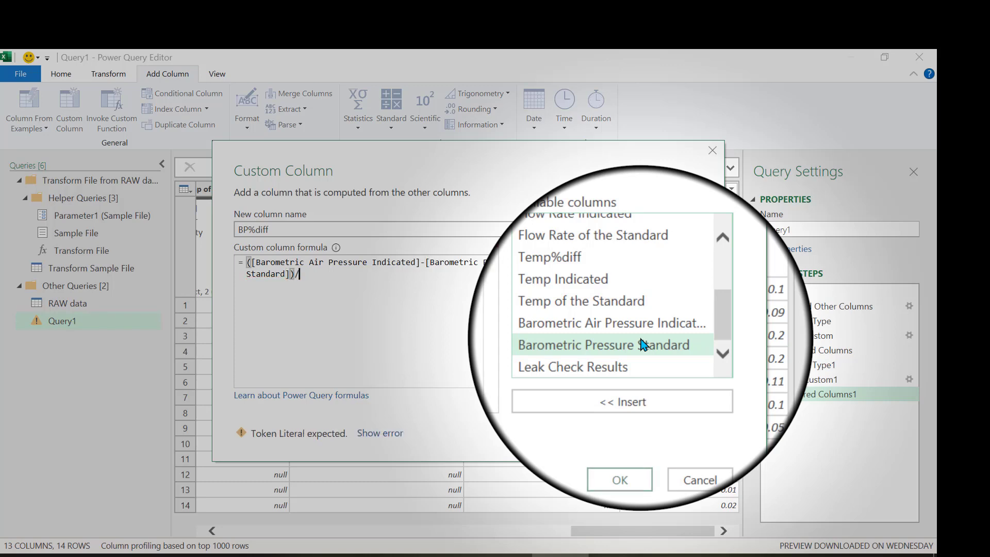
pyautogui.doubleClick(642, 345)
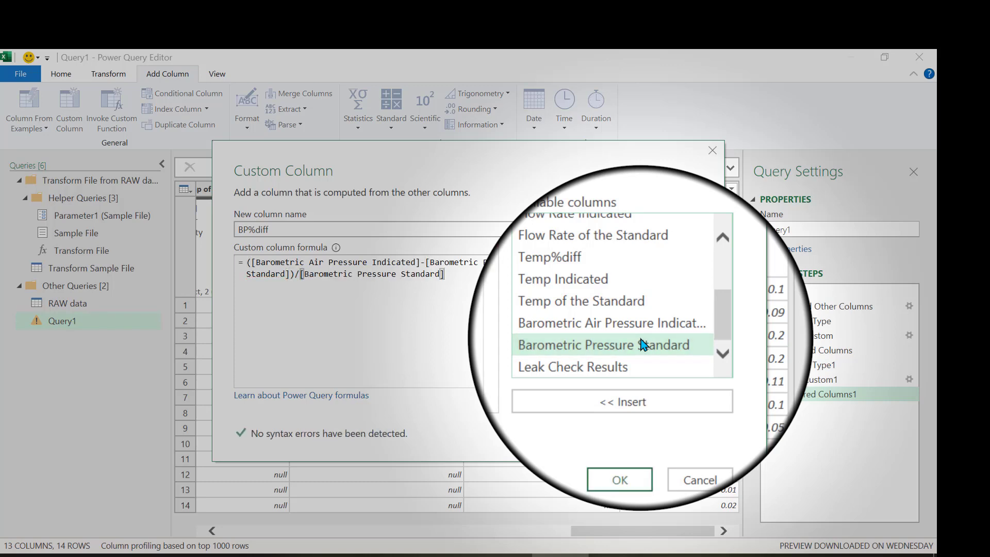
pyautogui.click(622, 434)
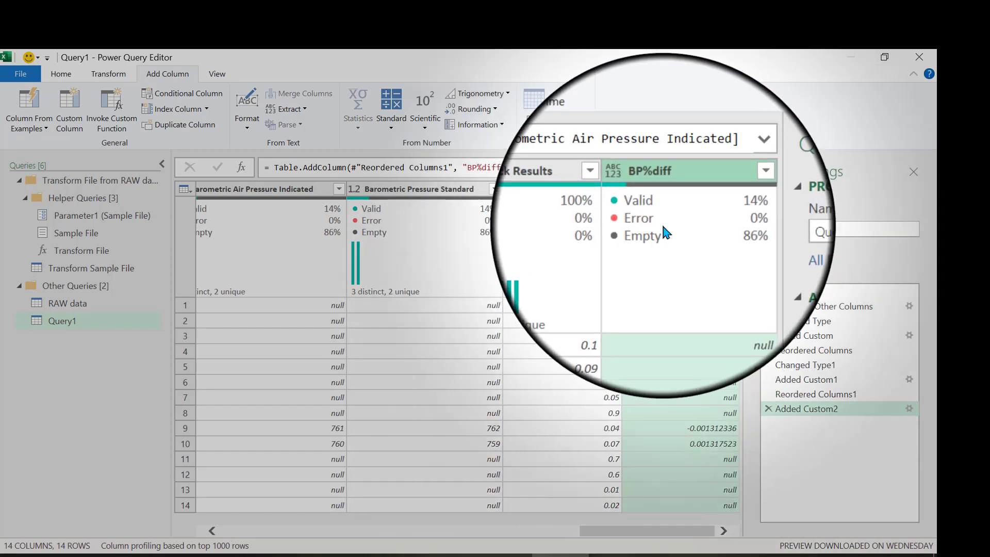
# Move the BP%diff column between the Temp of the Standard and Barometric Air Pressure Indicated columns.
pyautogui.moveTo(690, 199)
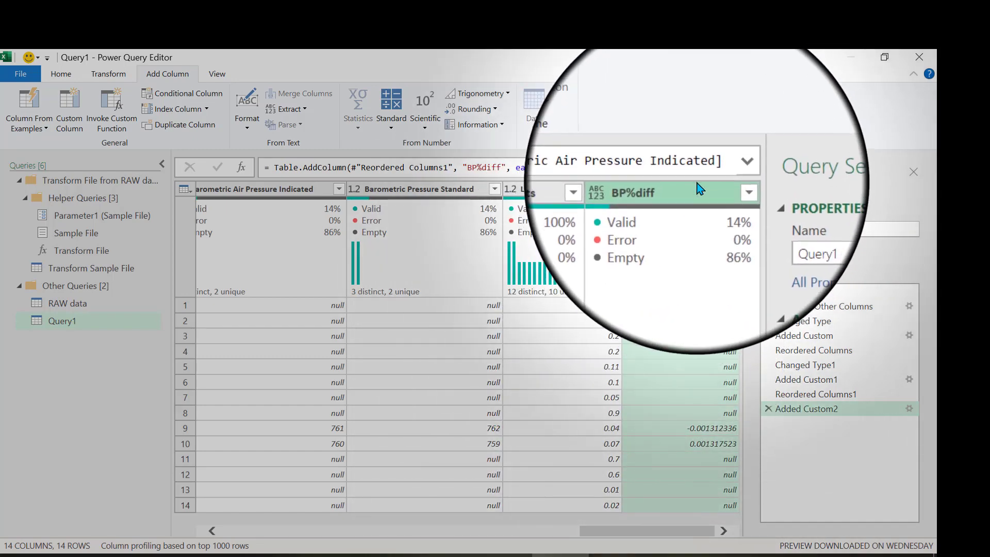
pyautogui.moveTo(481, 173); pyautogui.dragTo(284, 183)
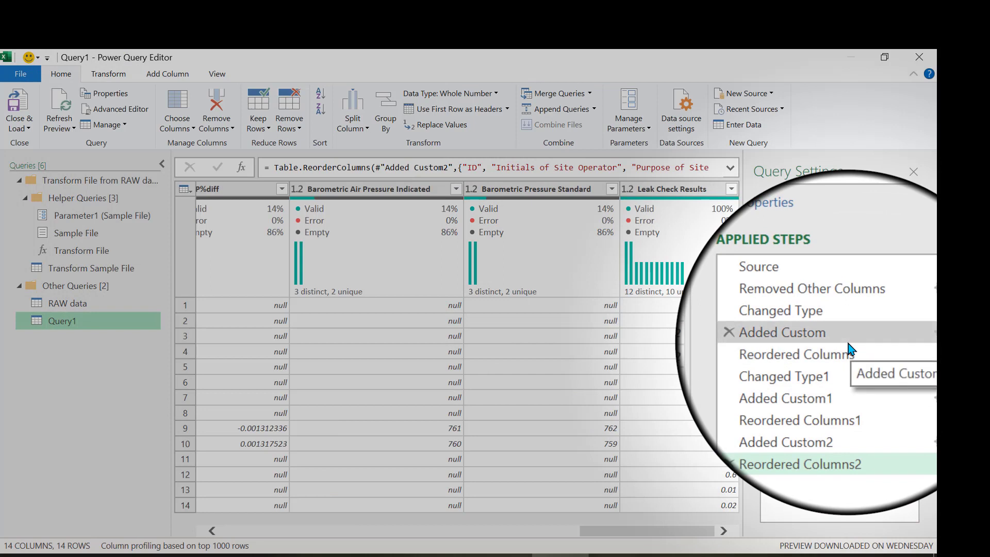
# Rename the Added Custom applied step, which calculates the flow rate difference, as Calc_FR%diff.
pyautogui.click(848, 349)
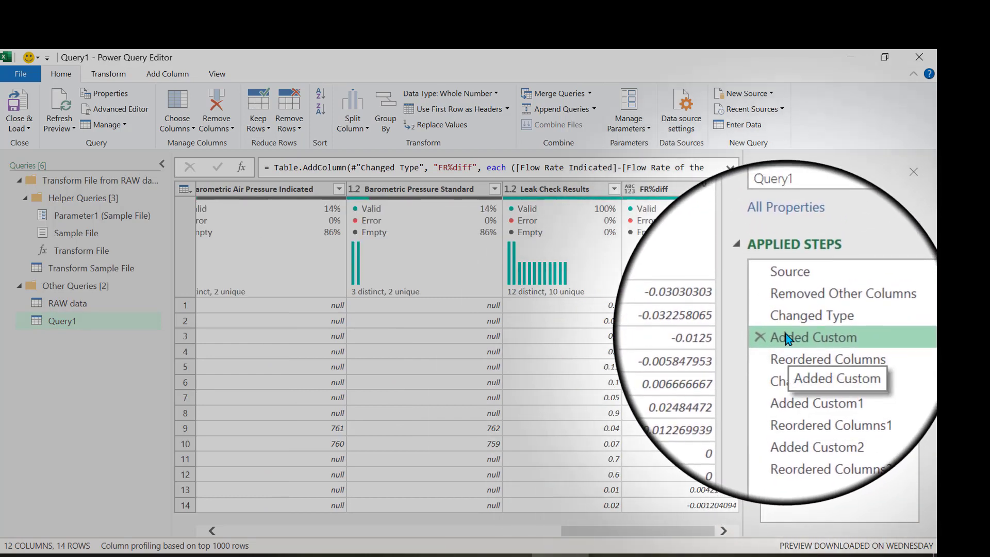
pyautogui.rightClick(787, 339)
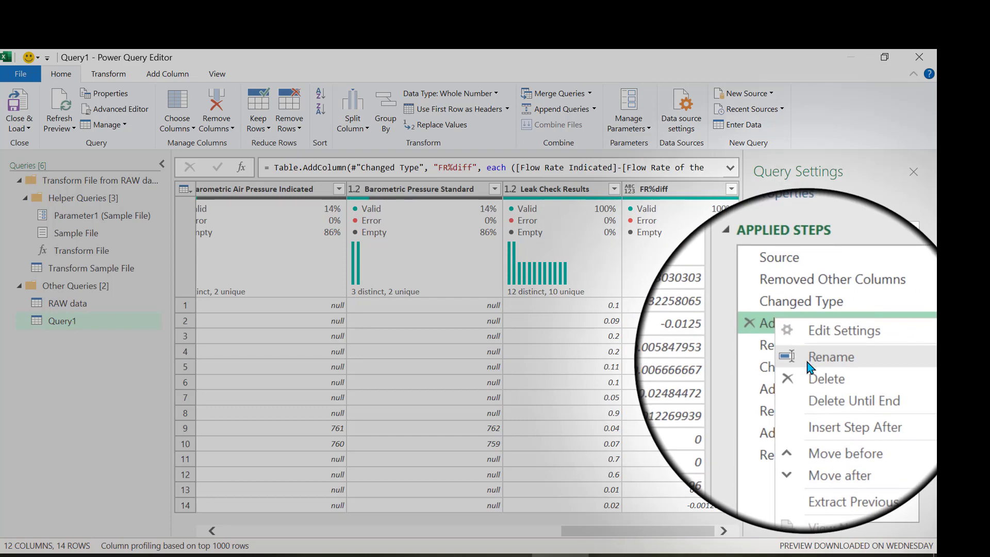
pyautogui.click(809, 361)
pyautogui.write('A')
pyautogui.press('BackSpace')
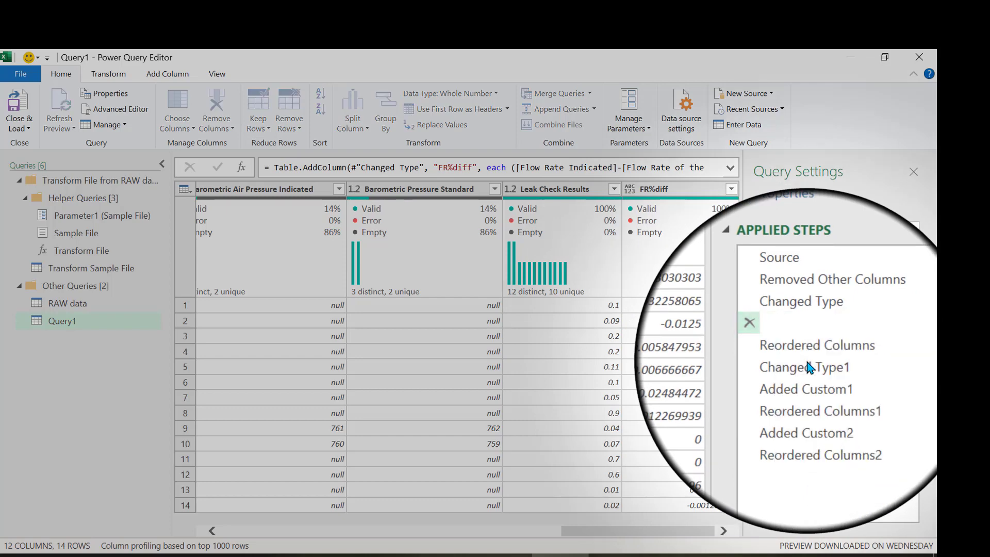
pyautogui.write('Calc_FR%diff')
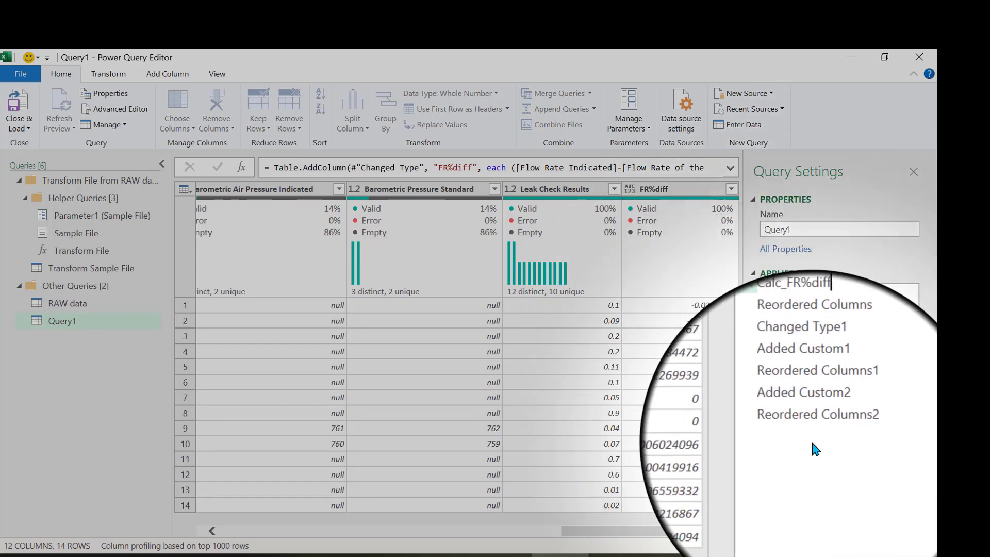
pyautogui.press('Return')
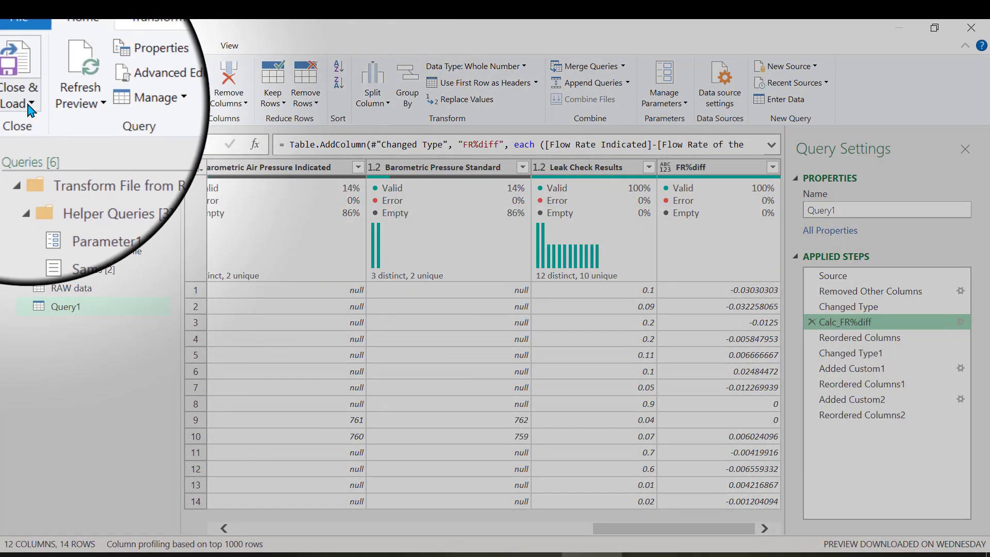
# Close the query editor and load the query changes into the workbook.
pyautogui.click(31, 104)
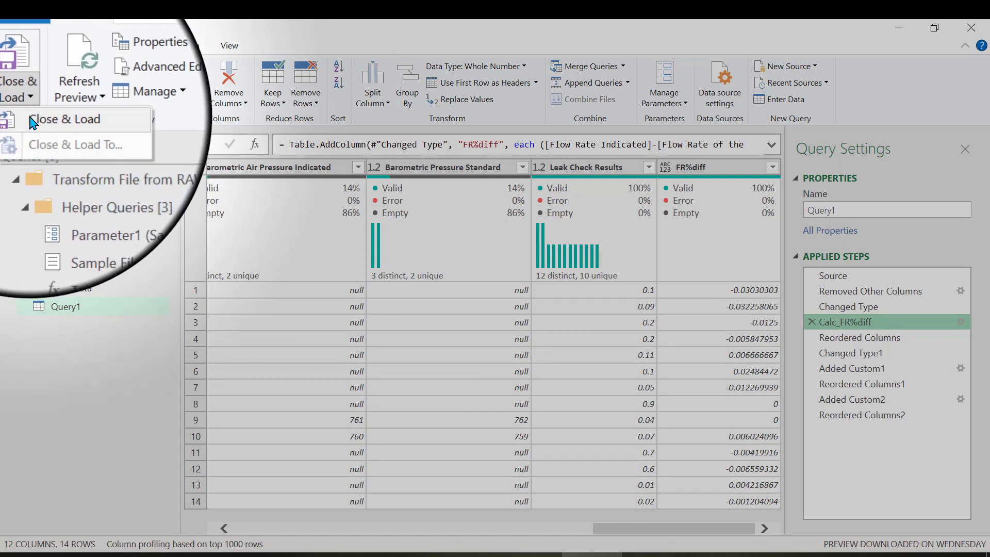
pyautogui.click(31, 120)
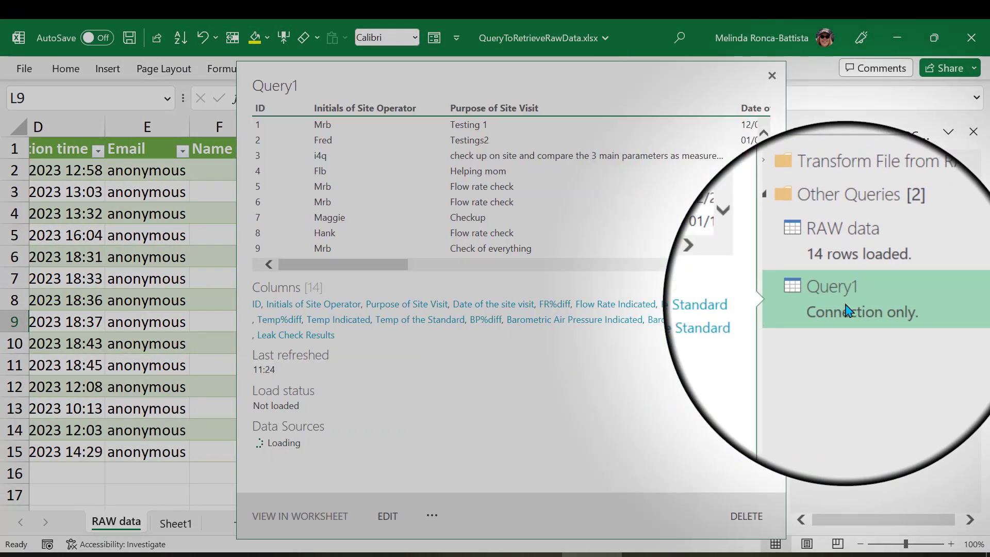
# Load Query1 into the workbook as a table on a new worksheet.
pyautogui.rightClick(846, 310)
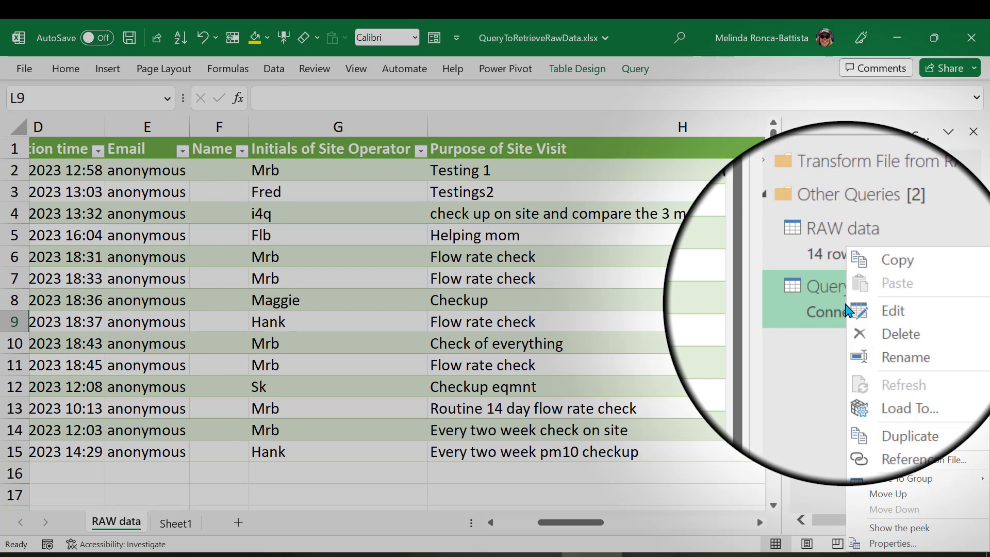
pyautogui.click(881, 376)
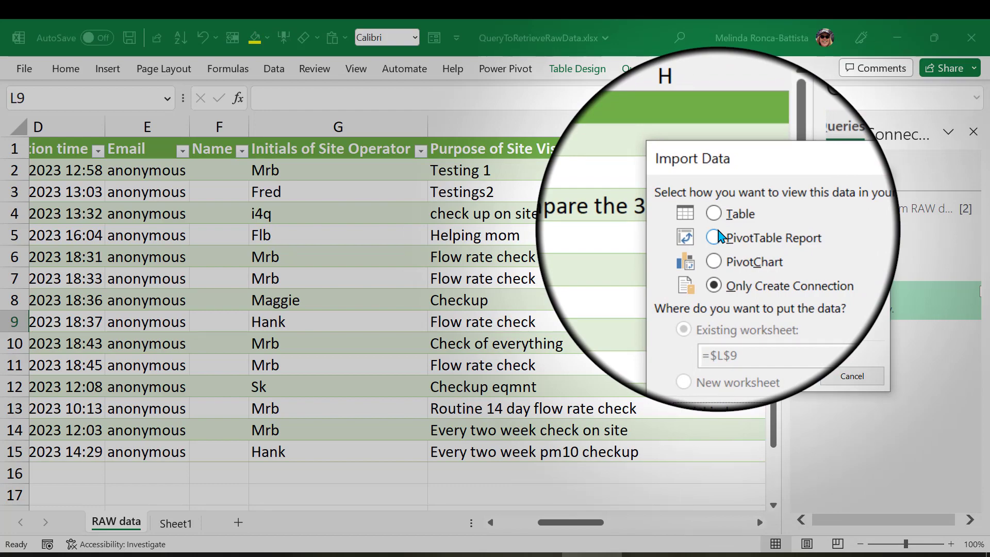
pyautogui.click(713, 213)
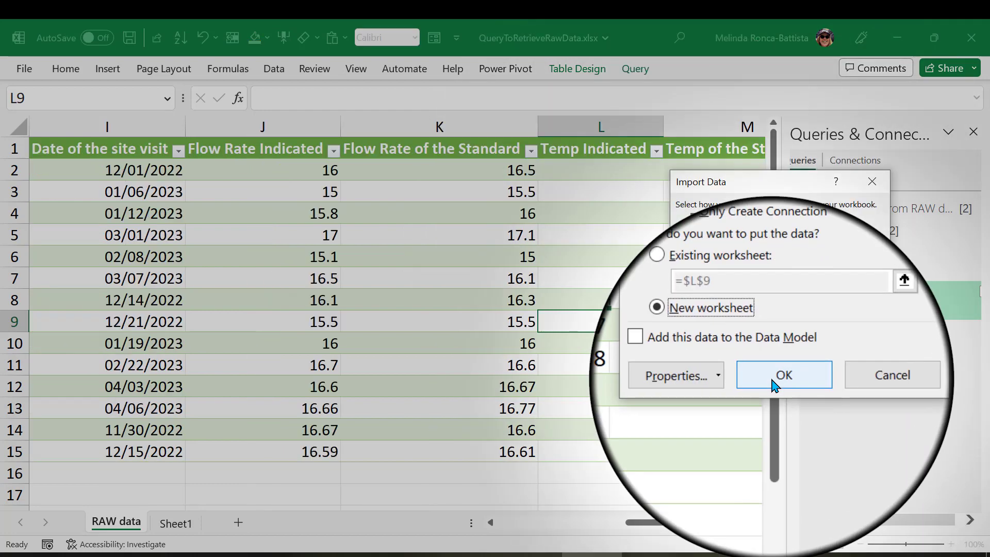
pyautogui.click(773, 384)
# Format the whole FR%diff column on the Query1 sheet as a percentage with one decimal place.
pyautogui.hscroll(6, 564, 314)
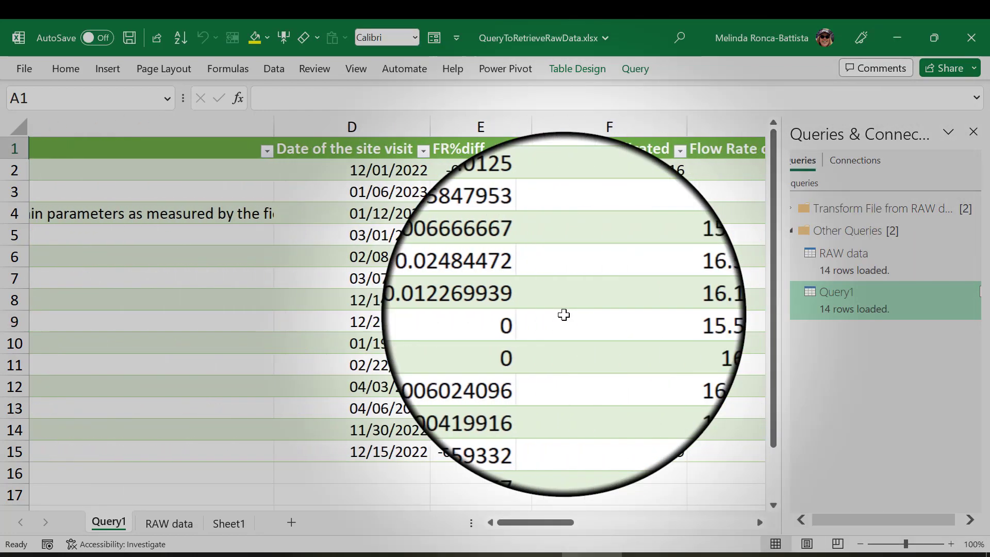
pyautogui.hscroll(2, 564, 315)
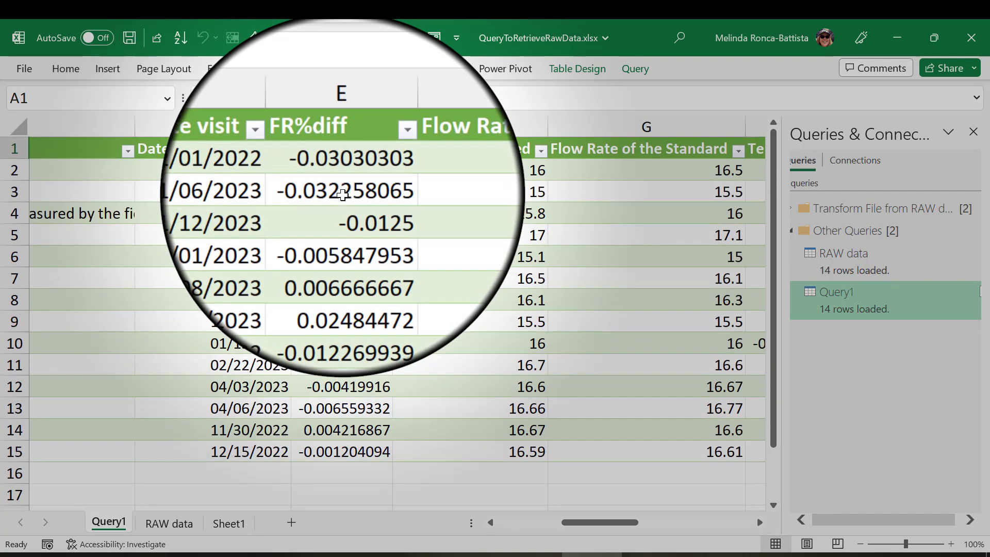
pyautogui.click(341, 199)
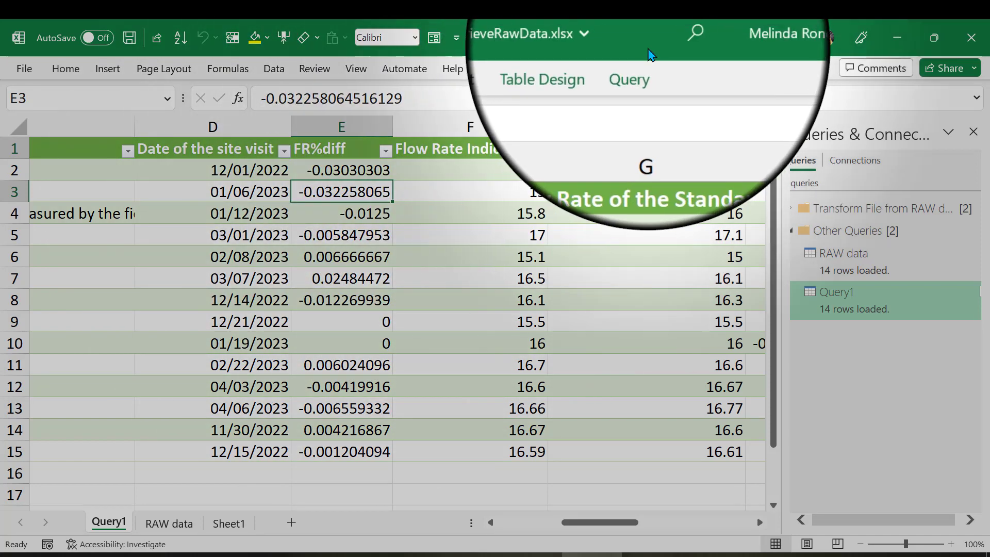
pyautogui.press('Down')
pyautogui.press('Down')
pyautogui.press('Down')
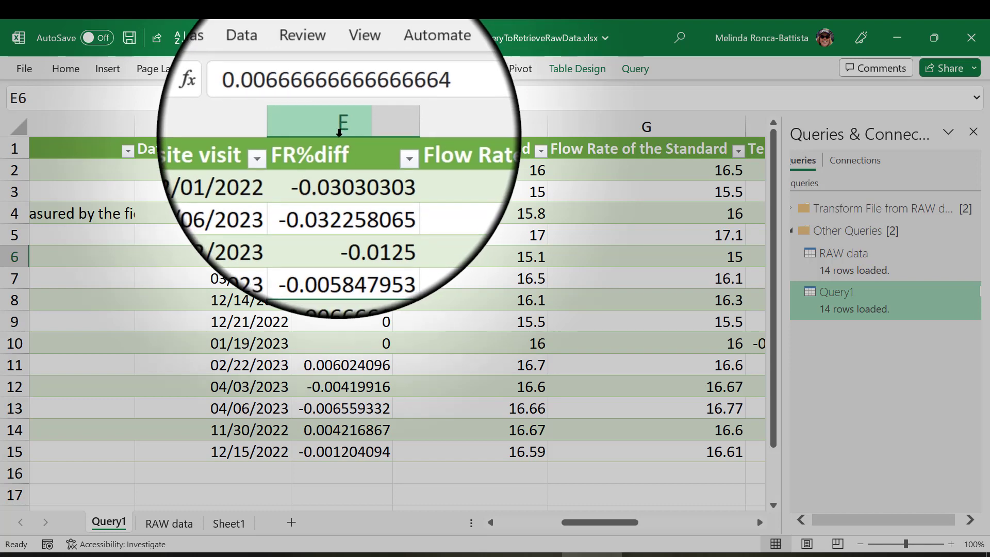
pyautogui.click(338, 133)
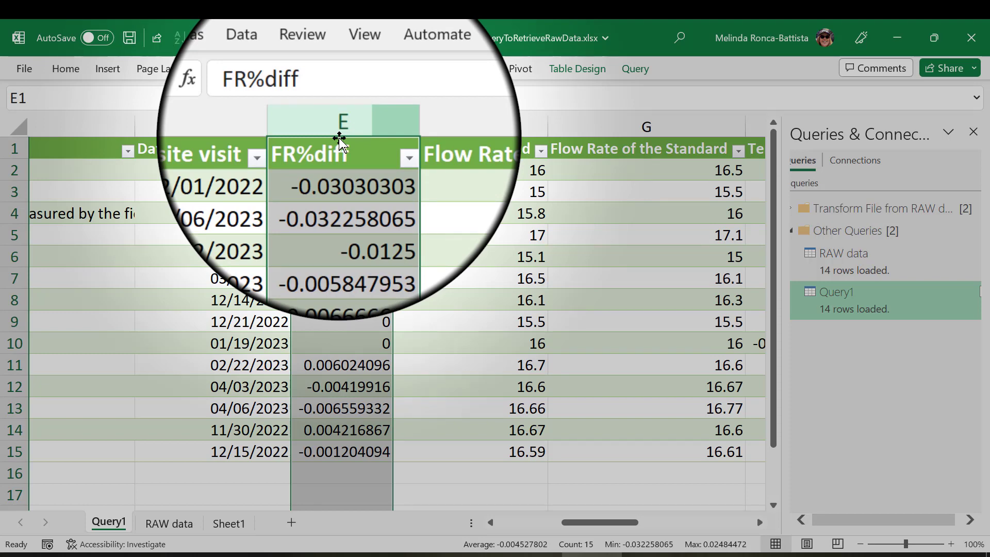
pyautogui.hotkey('ctrl', '1')
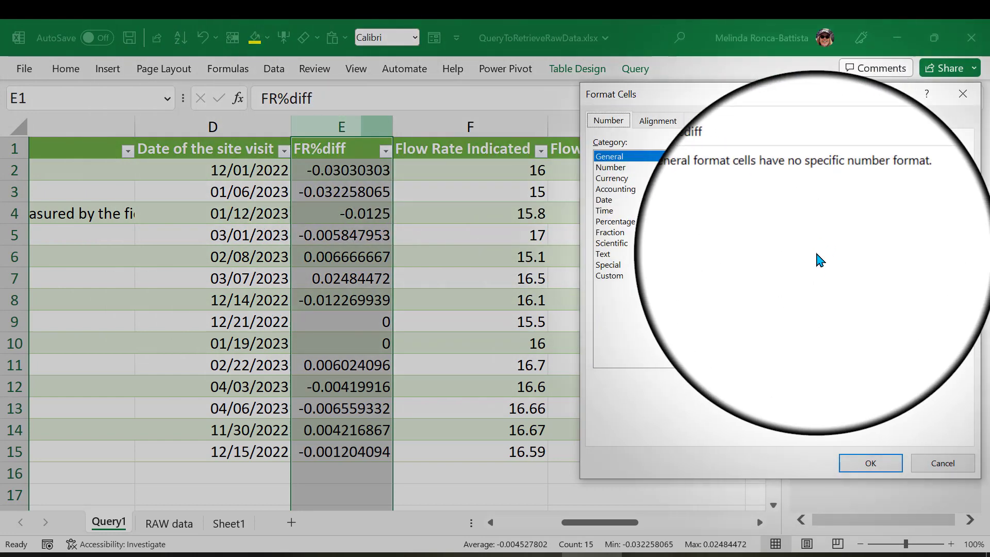
pyautogui.click(610, 168)
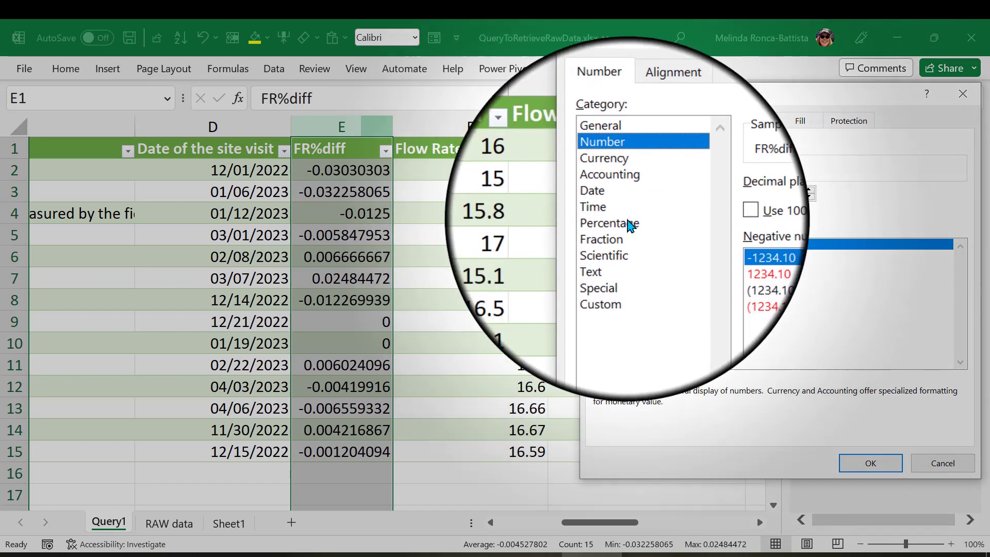
pyautogui.click(629, 225)
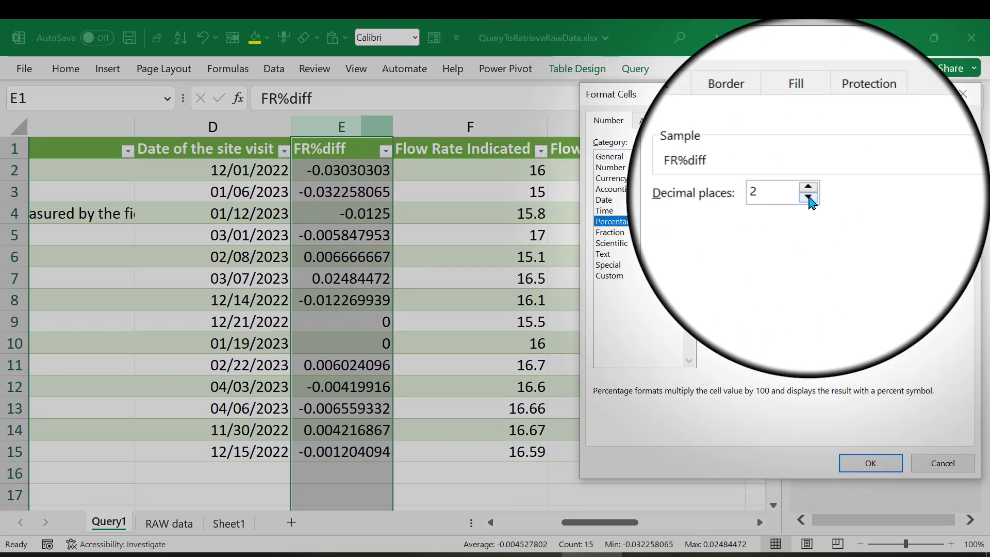
pyautogui.click(808, 197)
pyautogui.click(870, 462)
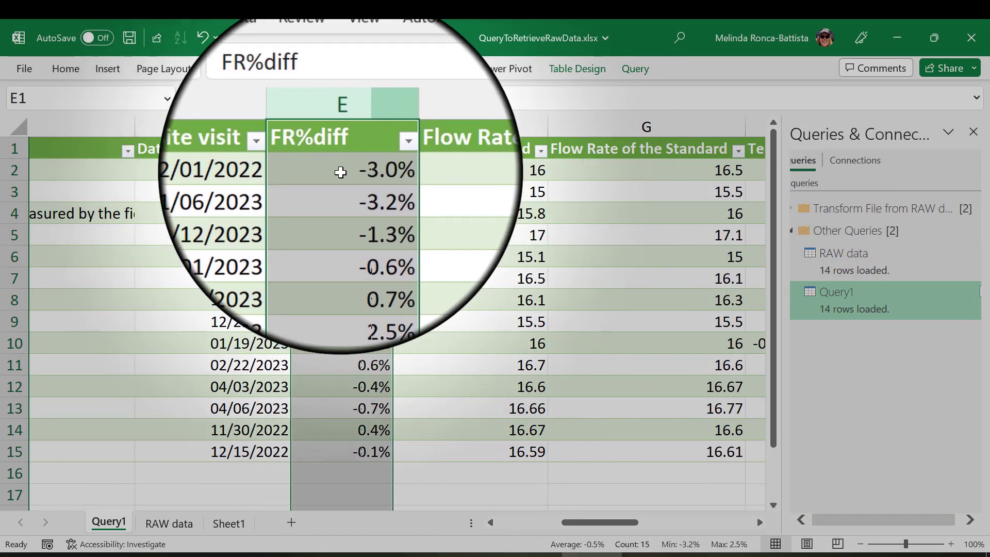
# Copy the cell formatting of the first FR%diff value onto the whole Temp%diff column with Format Painter.
pyautogui.click(341, 172)
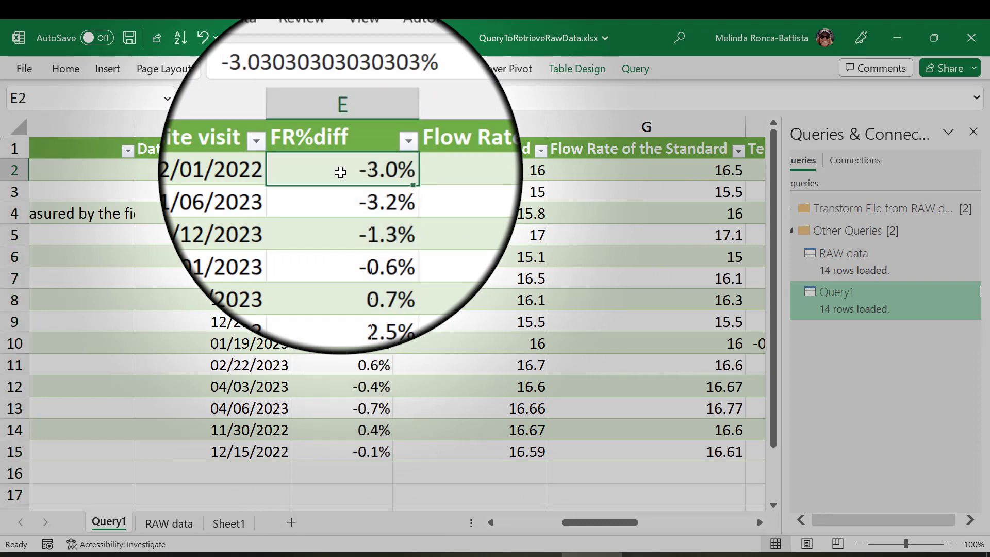
pyautogui.rightClick(340, 172)
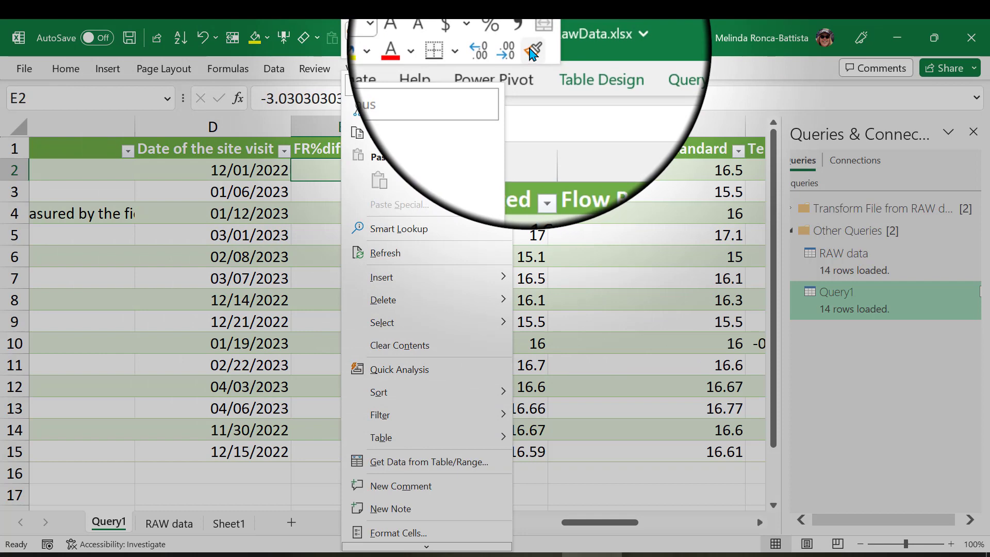
pyautogui.click(532, 52)
pyautogui.hscroll(1, 567, 255)
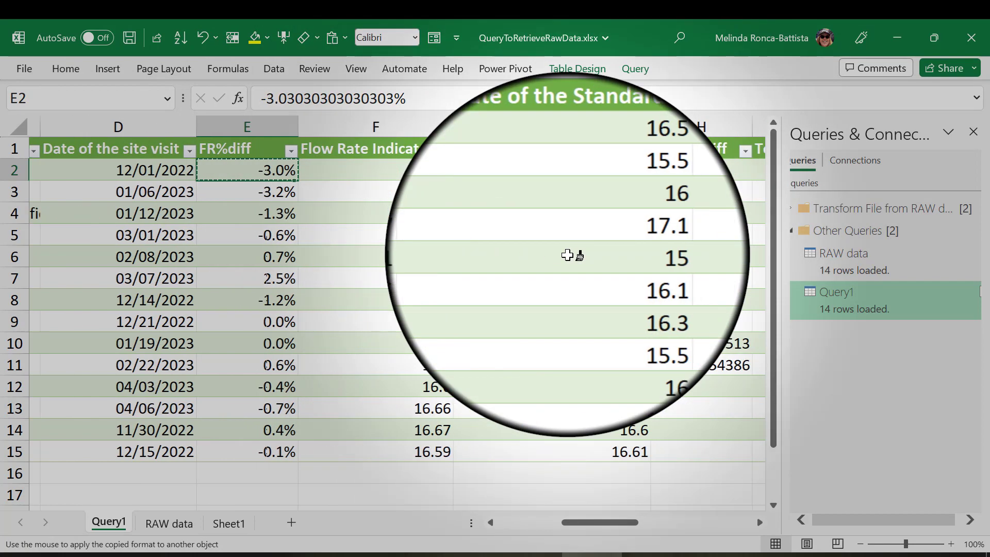
pyautogui.hscroll(2, 568, 255)
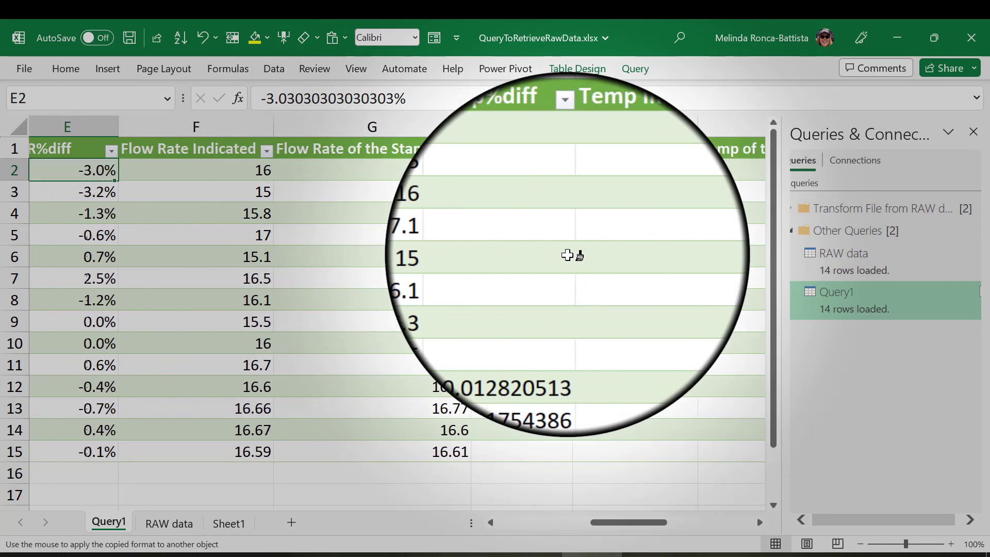
pyautogui.hscroll(1, 567, 255)
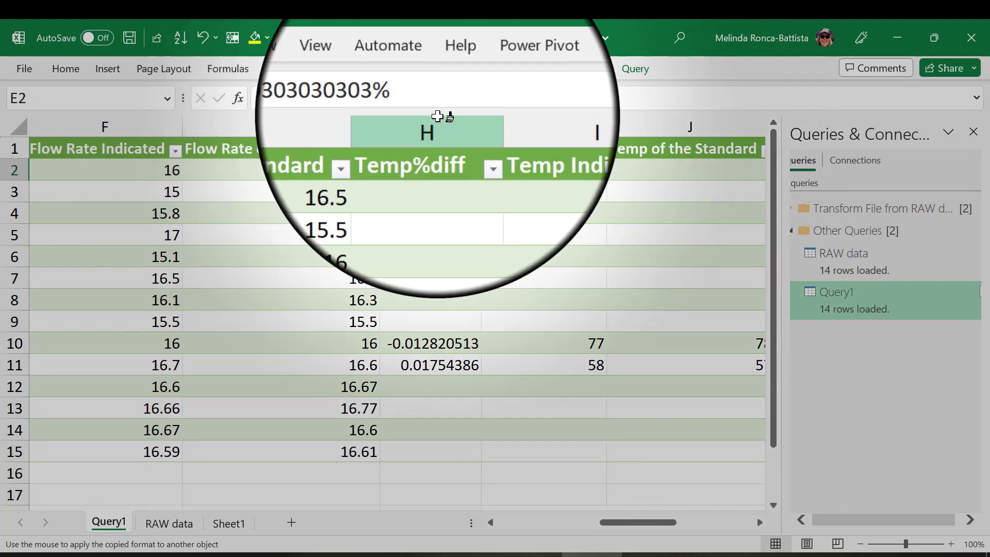
pyautogui.click(438, 117)
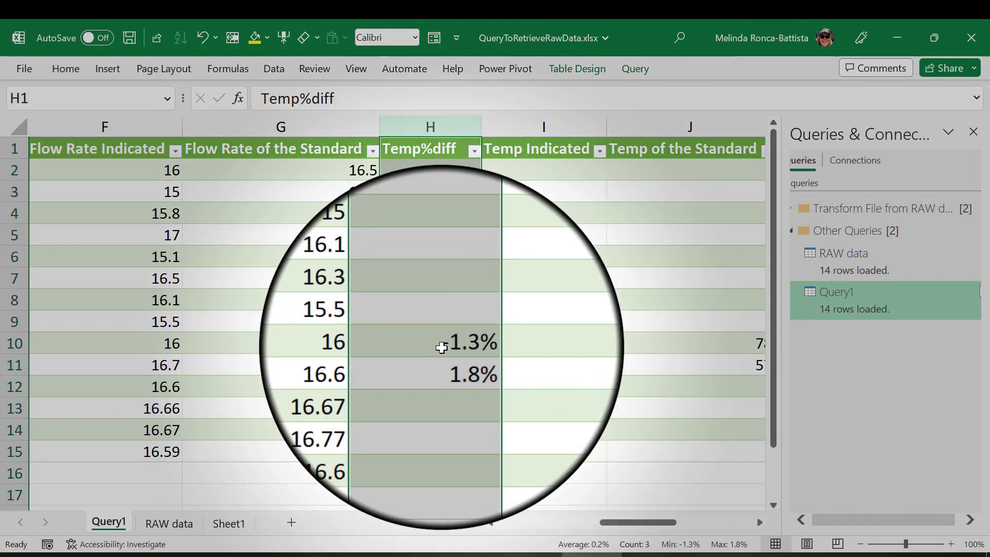
# Copy the percentage formatting from cell H10 in Temp%diff onto the whole BP%diff column with Format Painter.
pyautogui.click(442, 343)
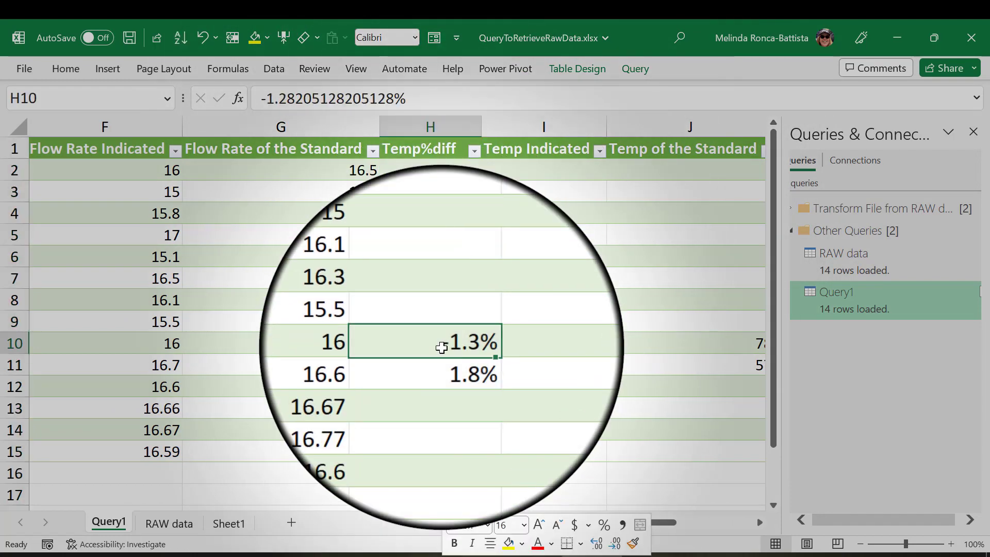
pyautogui.rightClick(442, 348)
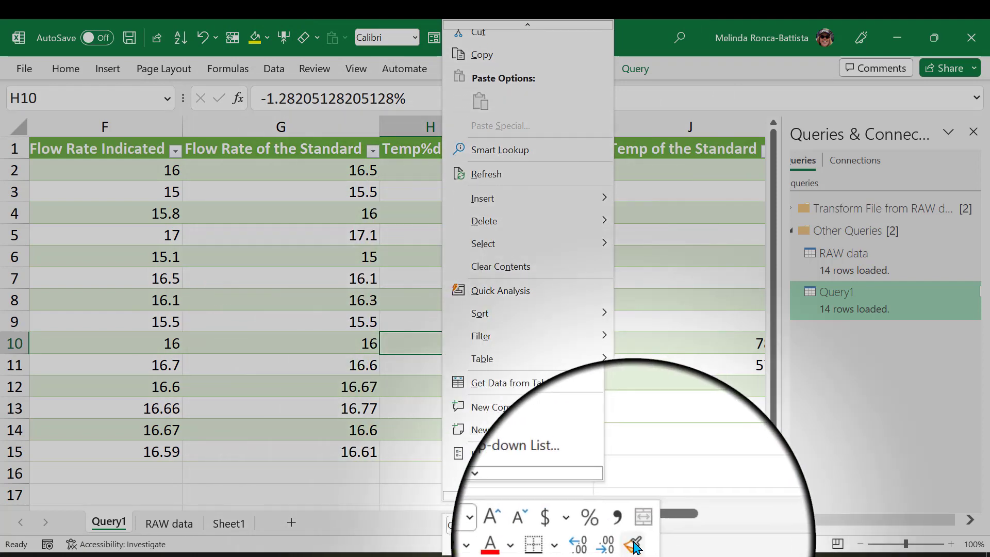
pyautogui.click(634, 546)
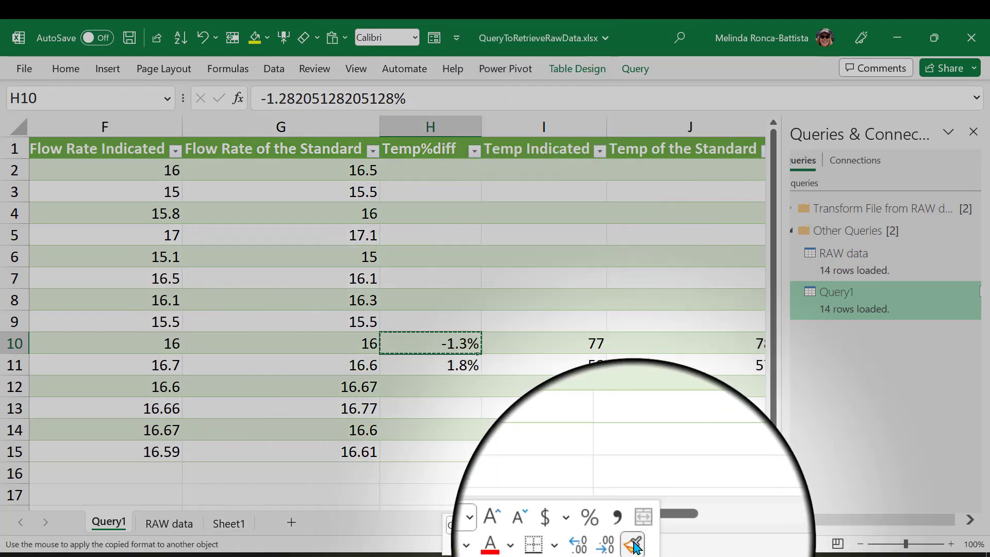
pyautogui.hscroll(2, 590, 351)
pyautogui.hscroll(3, 589, 351)
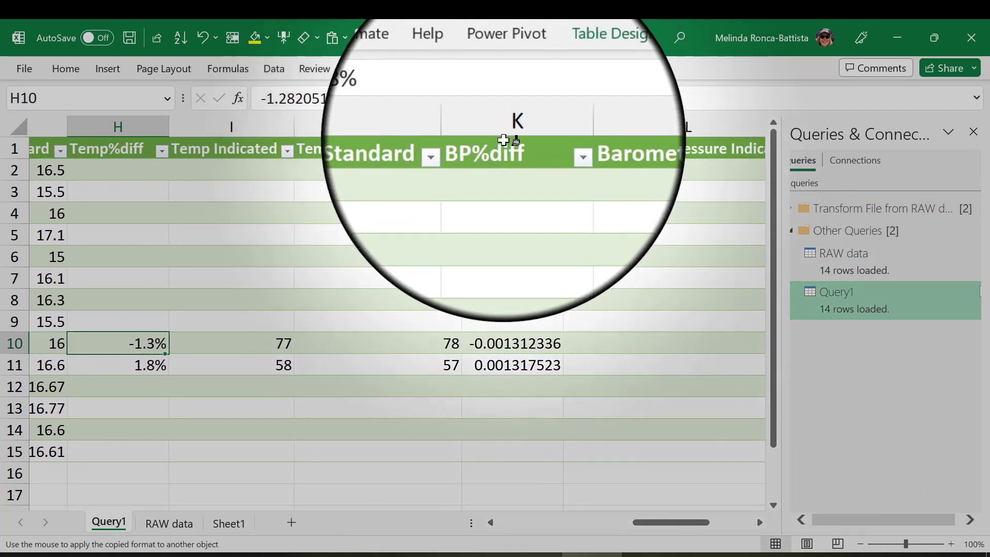
pyautogui.click(508, 128)
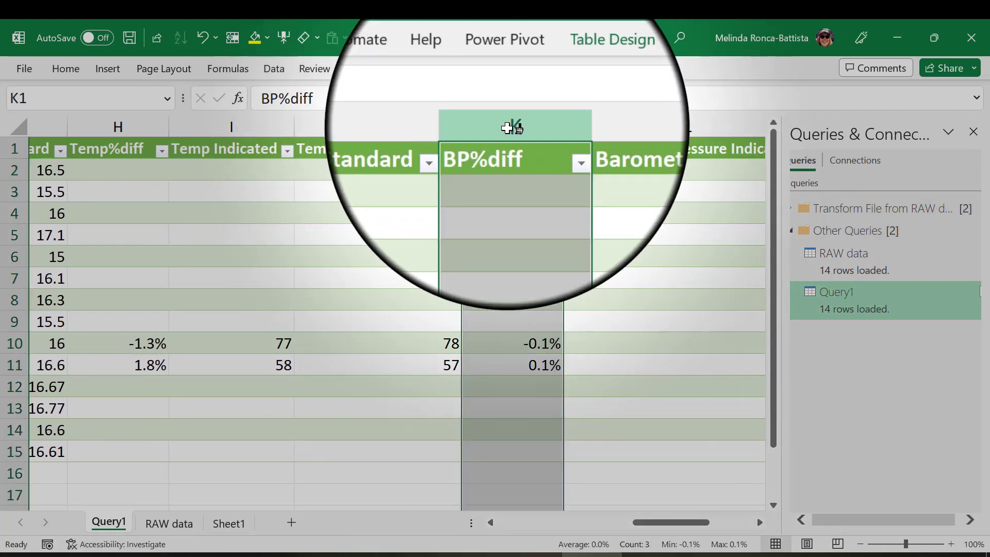
# Chart the Date of the site visit and FR%diff columns, including headers, using the saved FlowRateQCchecksChart chart template.
pyautogui.hscroll(4, 381, 277)
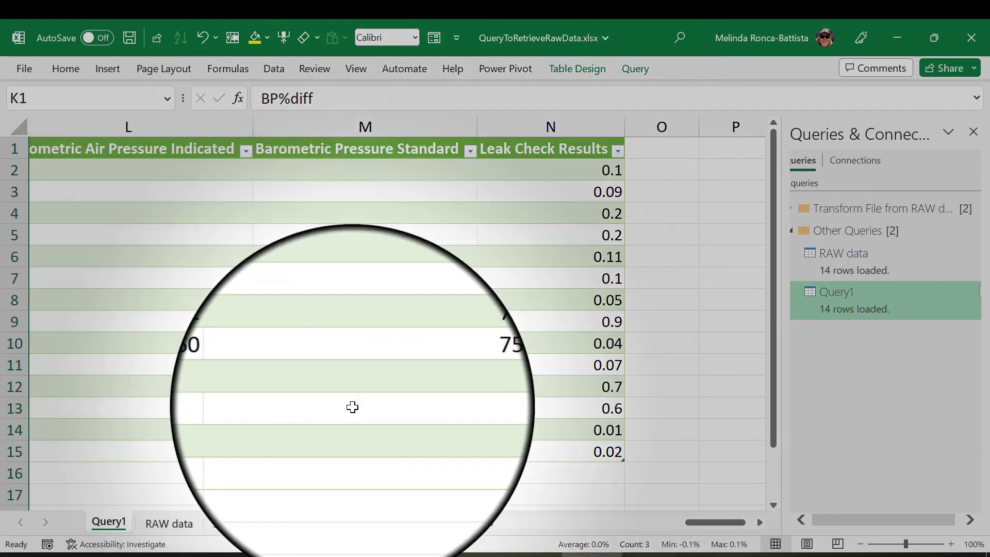
pyautogui.hscroll(-4, 352, 407)
pyautogui.hscroll(-4, 352, 407)
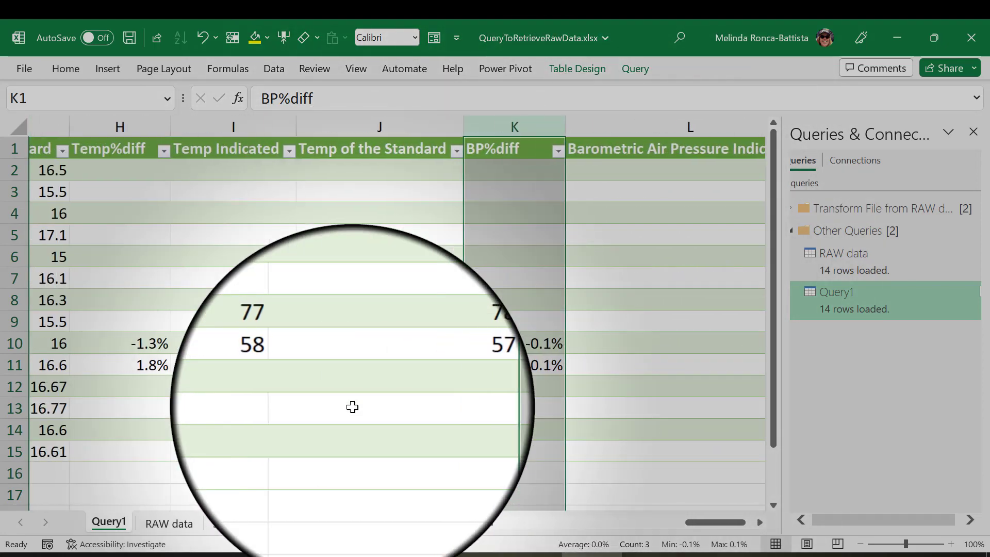
pyautogui.hscroll(-4, 353, 407)
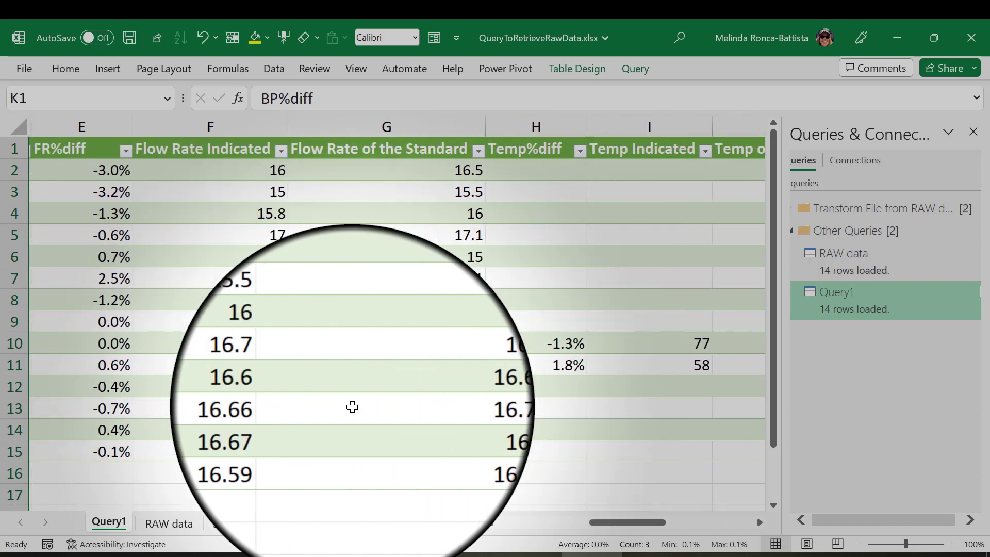
pyautogui.hscroll(-4, 352, 408)
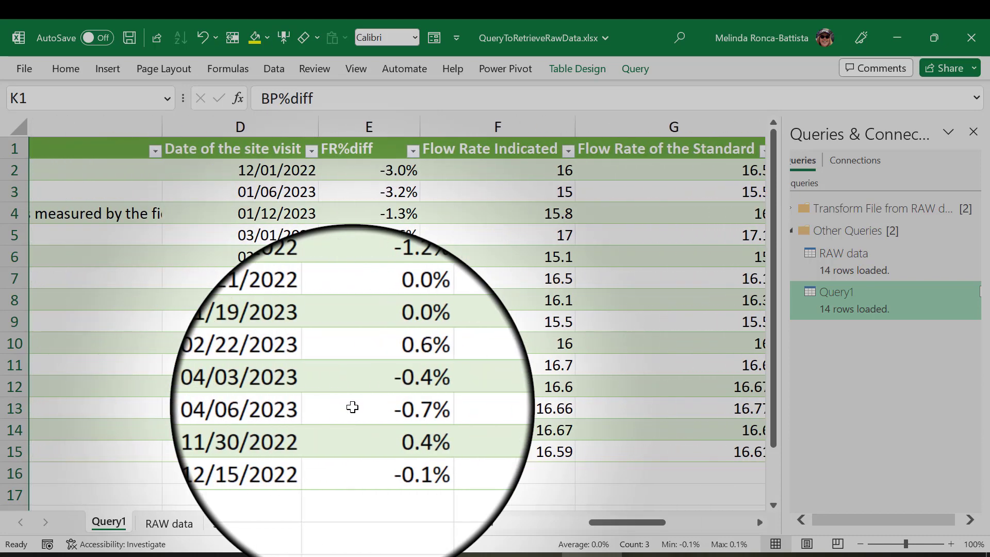
pyautogui.hscroll(-1, 352, 408)
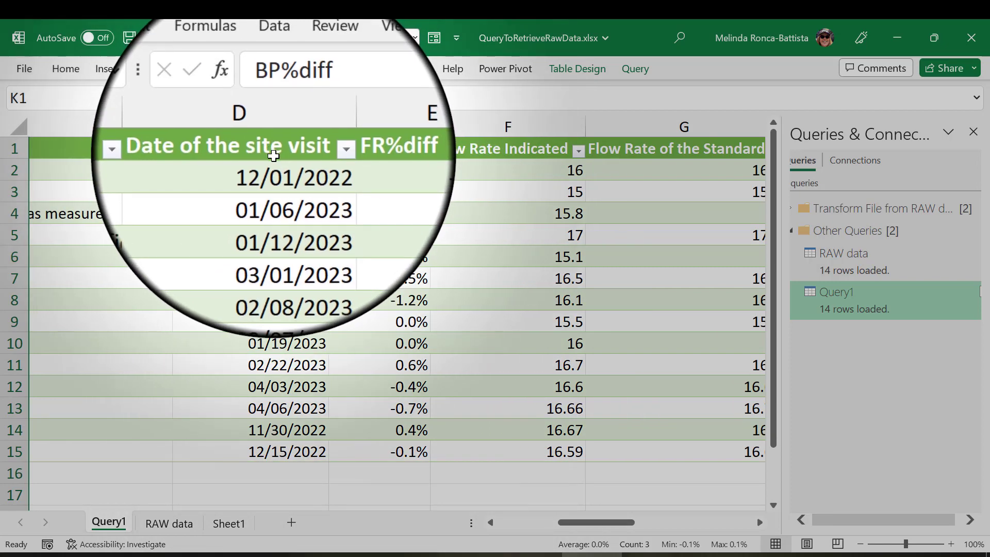
pyautogui.click(274, 151)
pyautogui.moveTo(322, 153); pyautogui.dragTo(355, 446)
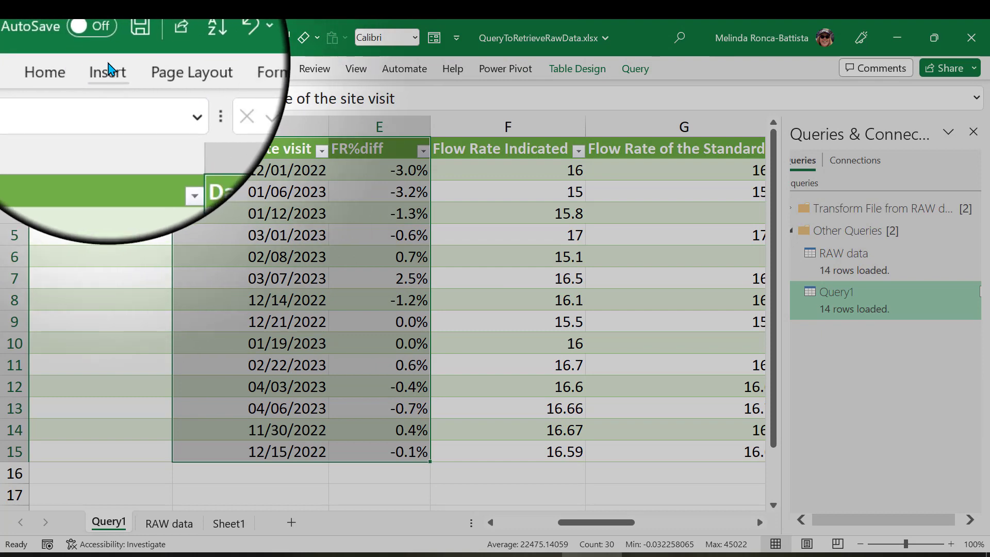
pyautogui.click(108, 70)
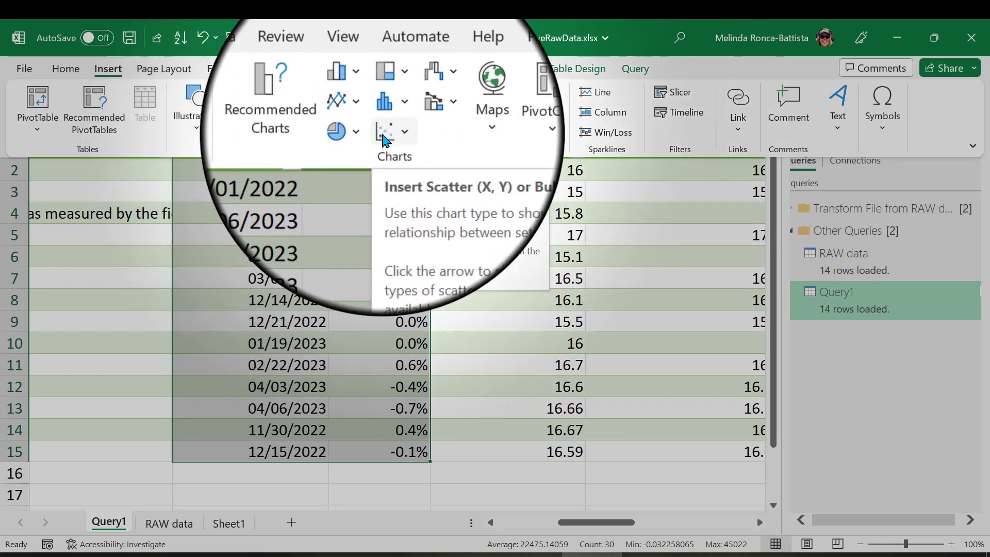
pyautogui.click(383, 136)
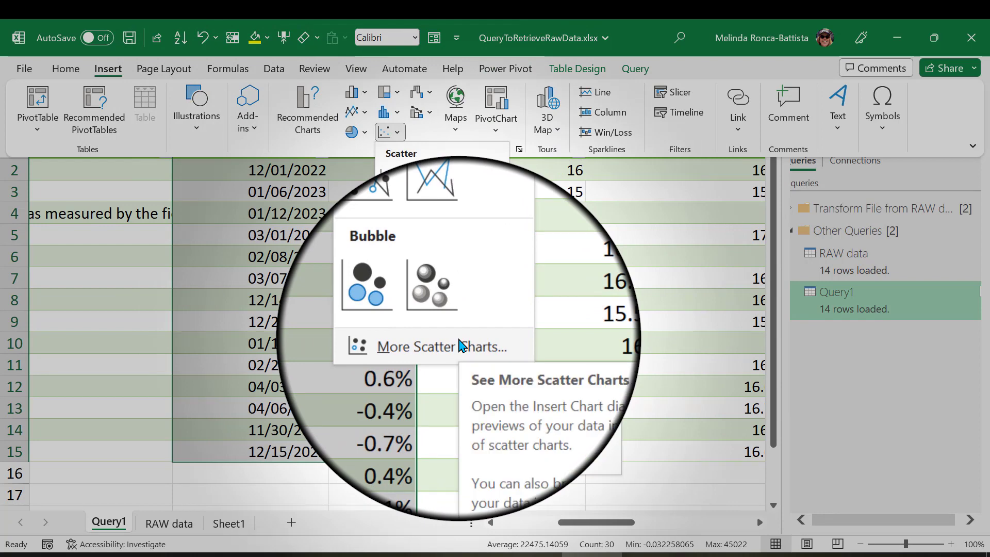
pyautogui.click(459, 346)
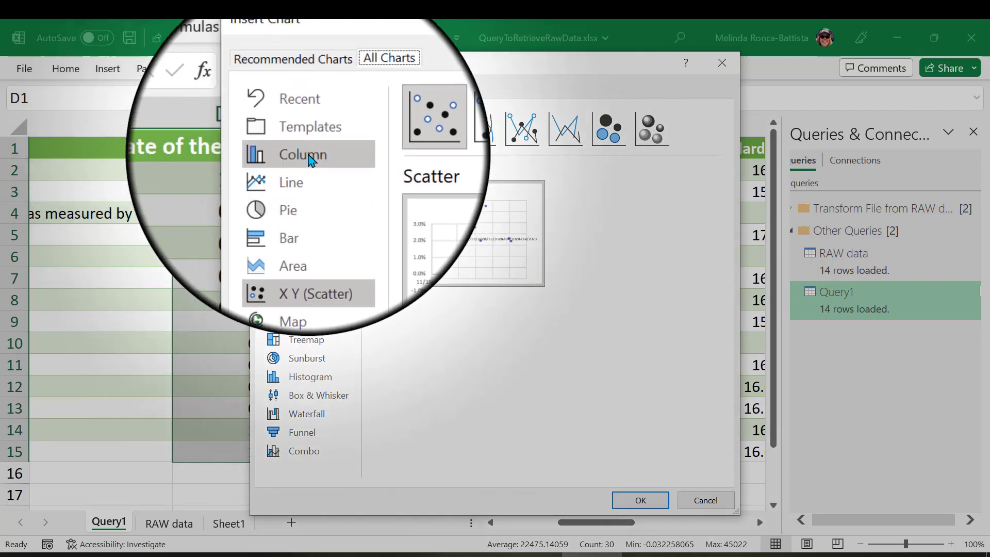
pyautogui.click(301, 137)
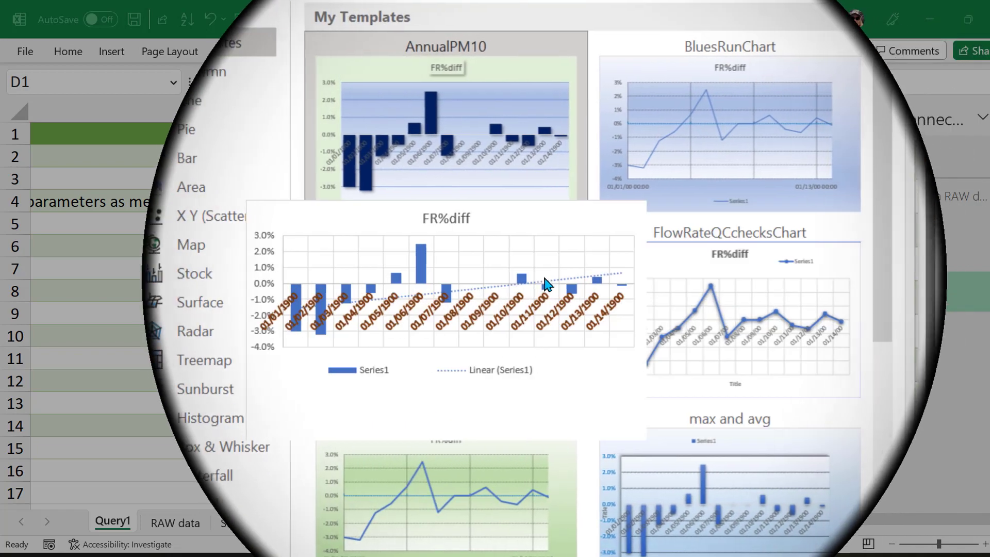
pyautogui.moveTo(672, 321)
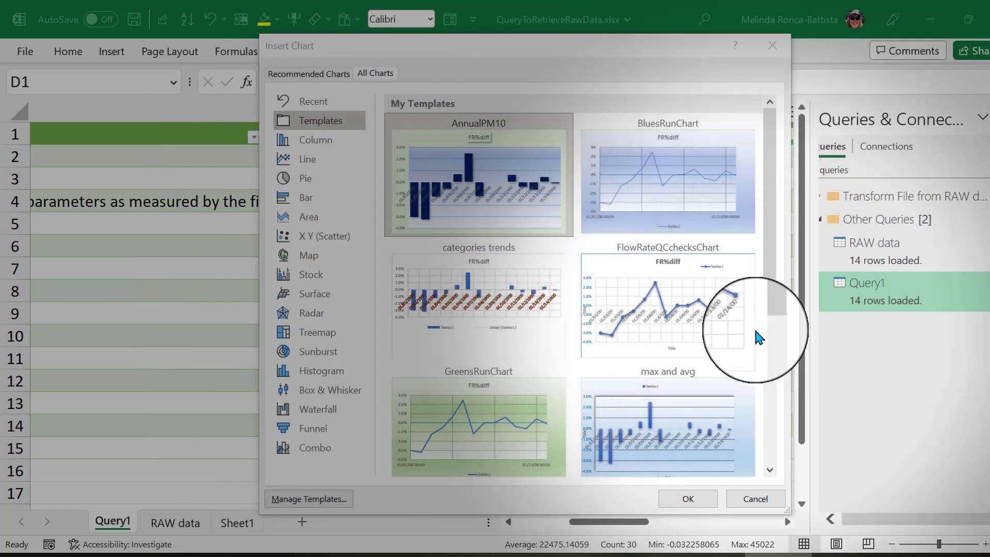
pyautogui.click(678, 312)
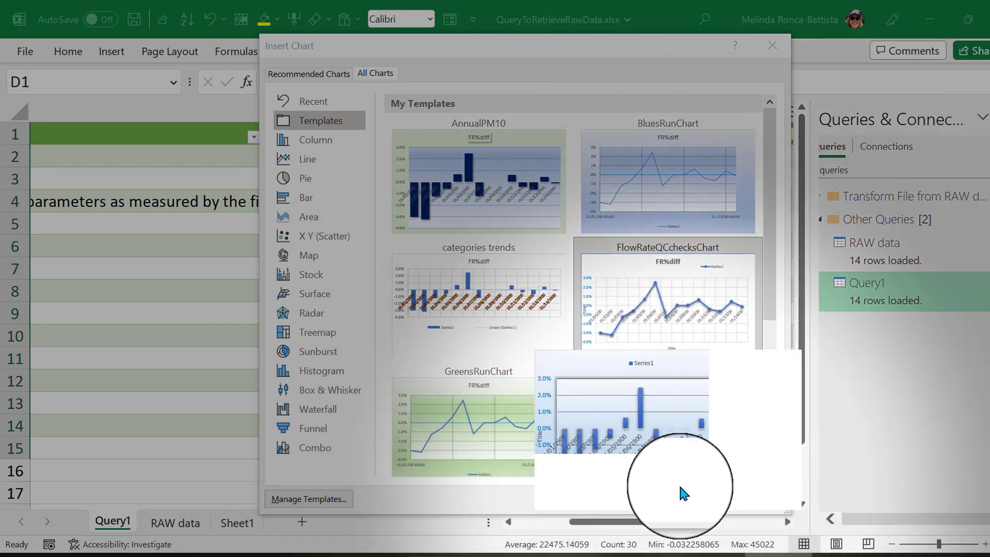
pyautogui.click(684, 500)
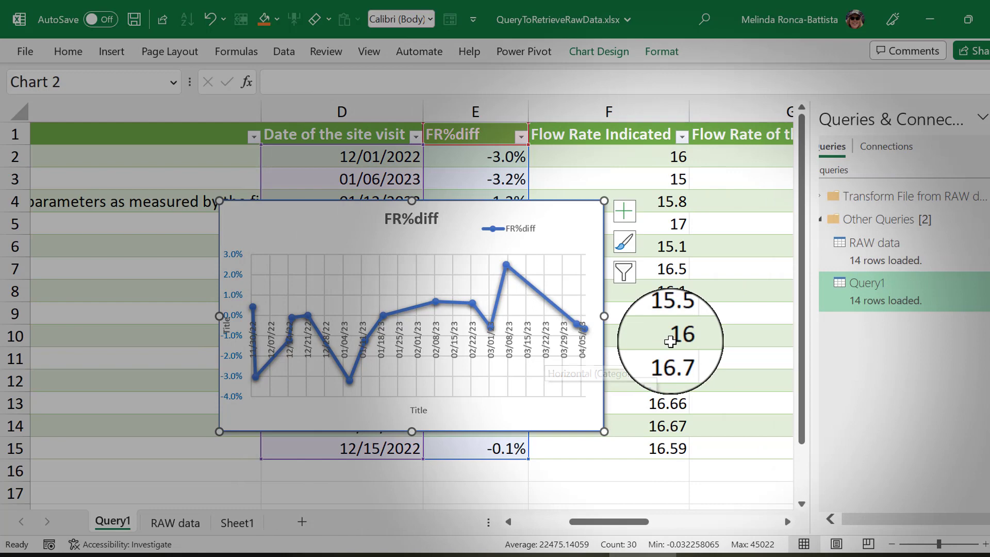
# Copy the Leak Check Results column of the Query1 table, from its header in N1 through N15.
pyautogui.click(671, 341)
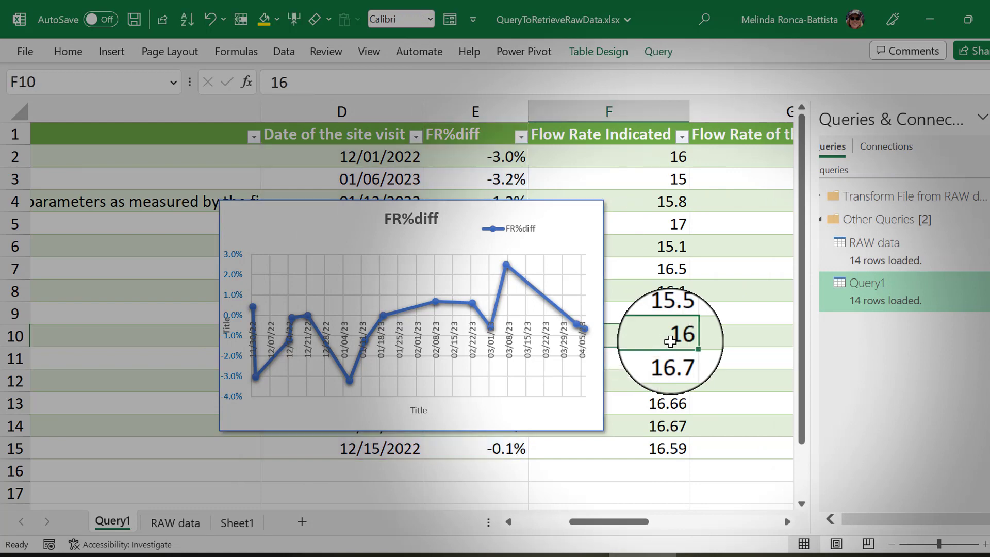
pyautogui.press('Right')
pyautogui.press('Right')
pyautogui.press('Right')
pyautogui.press('Right')
pyautogui.press('Right')
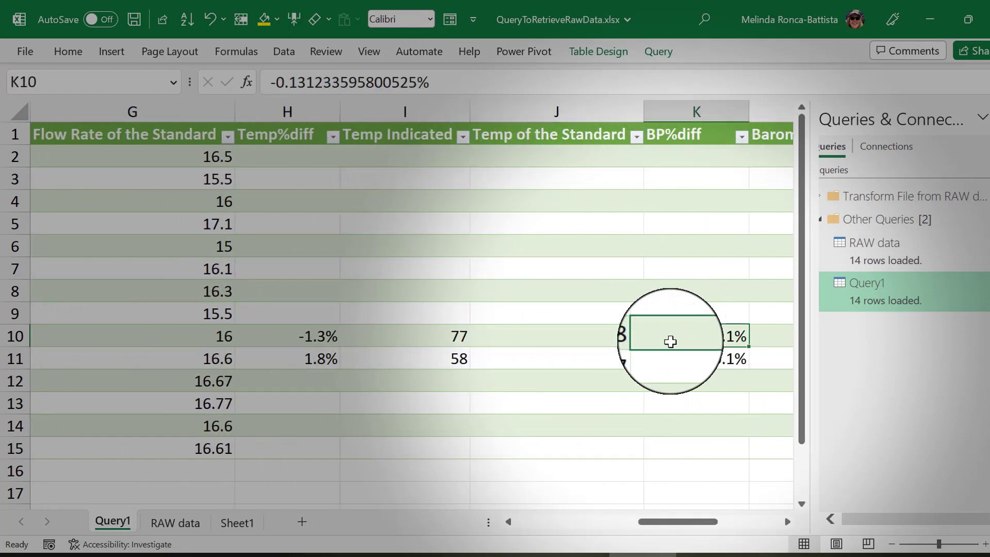
pyautogui.press('Right')
pyautogui.press('Right')
pyautogui.press('Right')
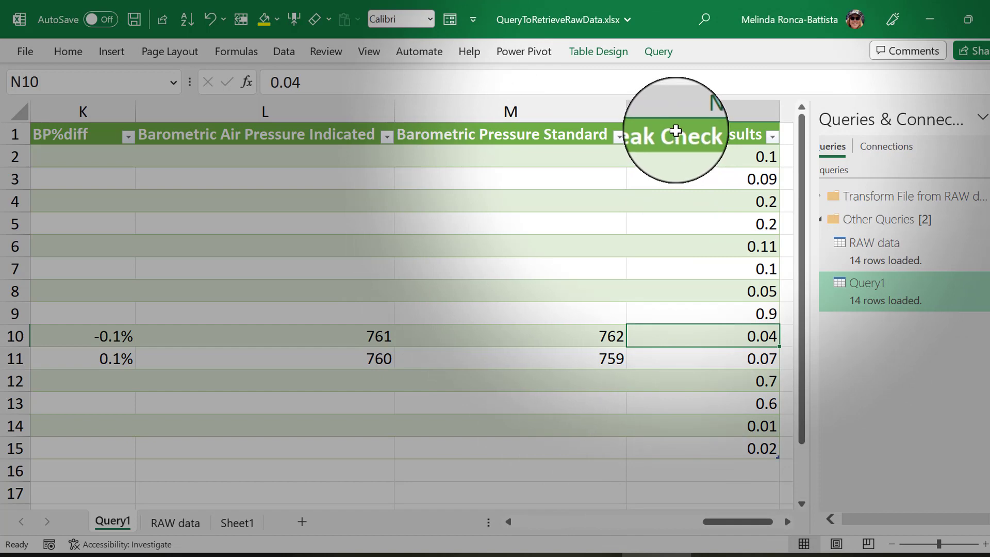
pyautogui.moveTo(675, 130); pyautogui.dragTo(700, 441)
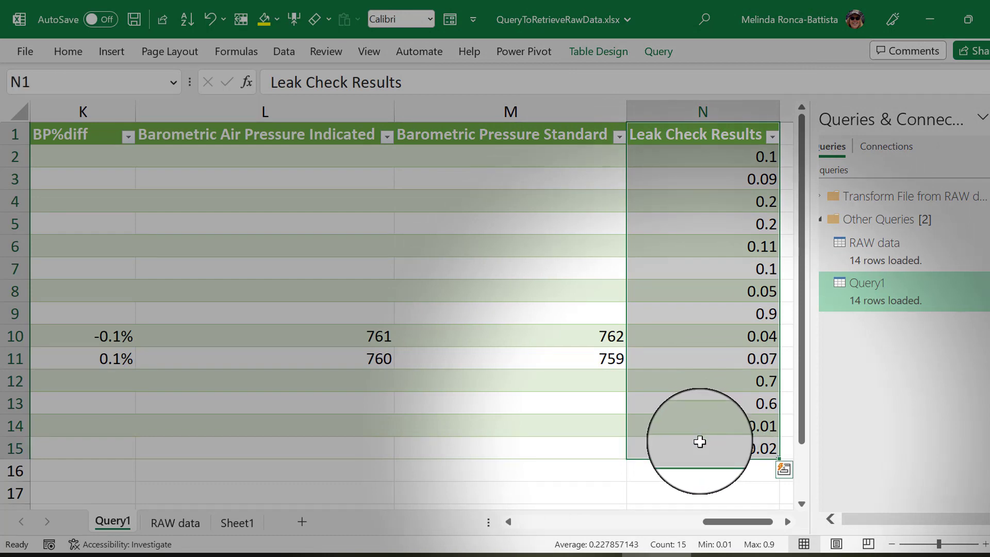
pyautogui.hotkey('ctrl', 'c')
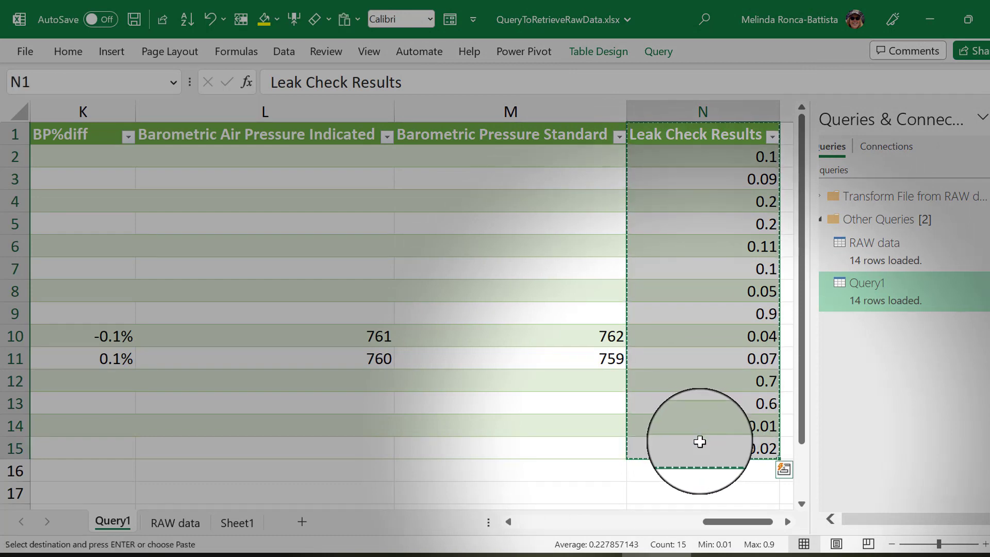
# Paste the copied Leak Check Results data into the FR%diff chart as a second series.
pyautogui.hscroll(-2, 501, 343)
pyautogui.hscroll(-6, 500, 343)
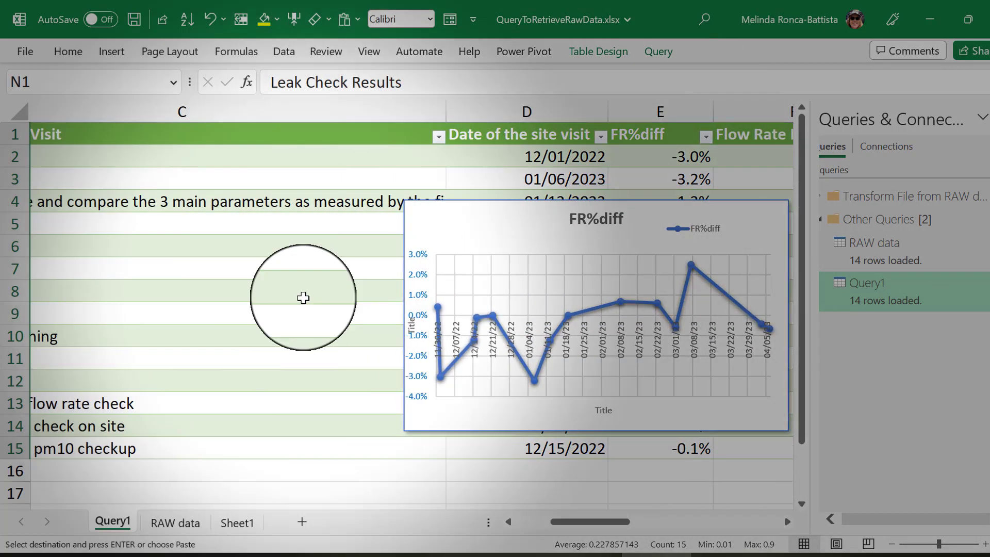
pyautogui.hscroll(2, 257, 289)
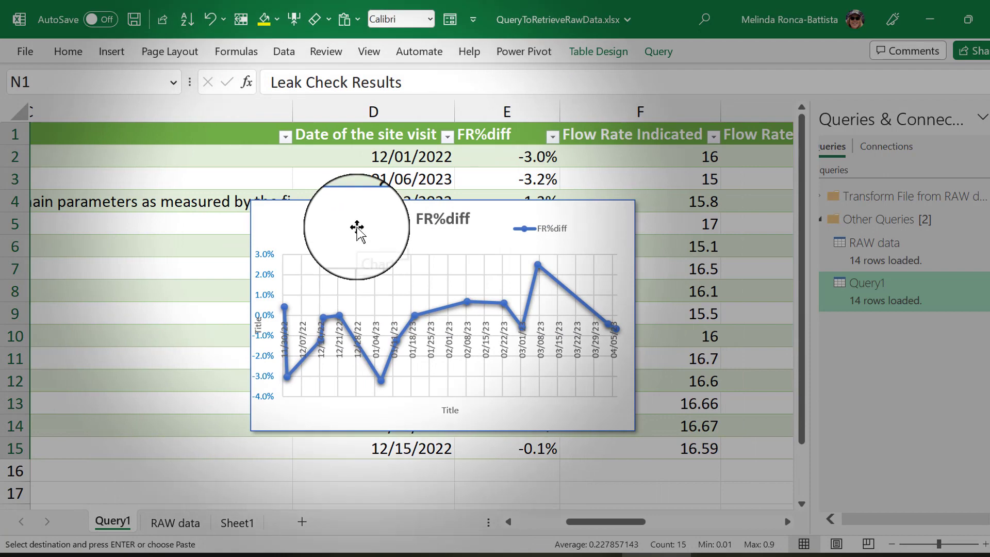
pyautogui.click(357, 227)
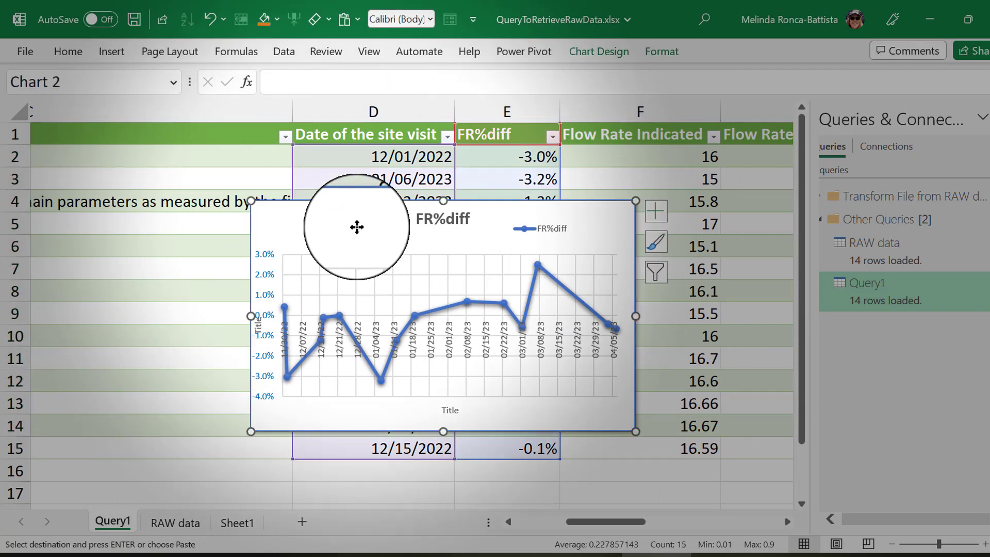
pyautogui.rightClick(356, 227)
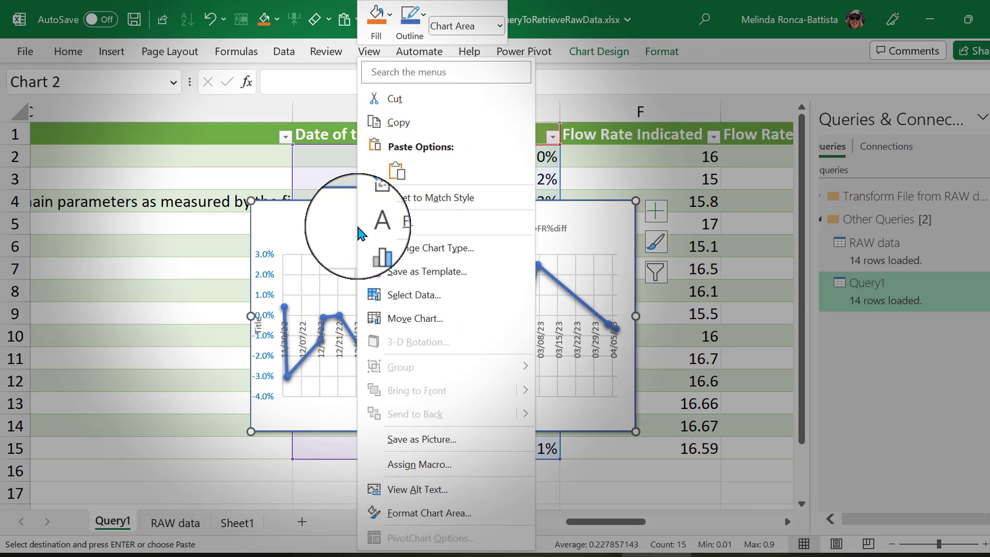
pyautogui.click(396, 171)
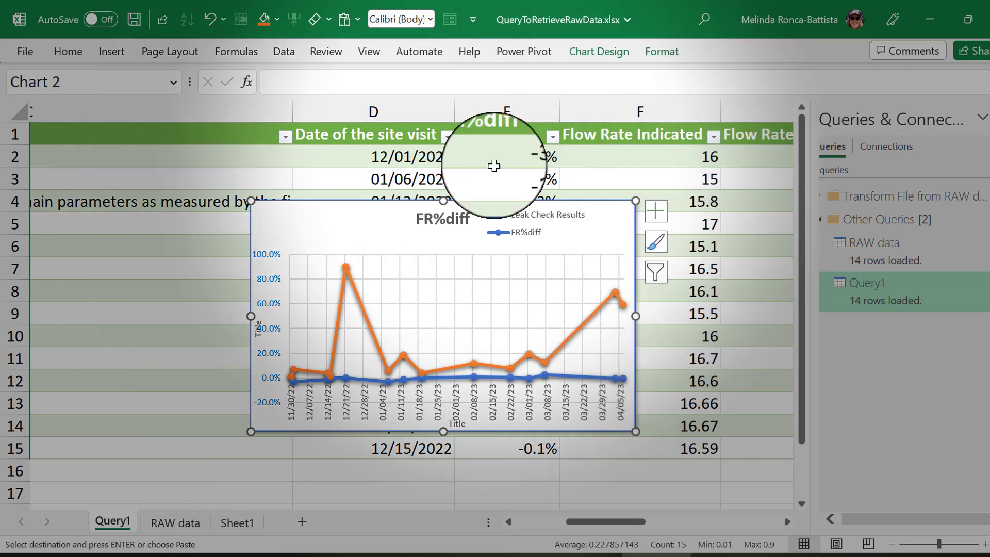
# Change the chart to the Combo type and set the FR%diff series to Line with Markers.
pyautogui.click(614, 57)
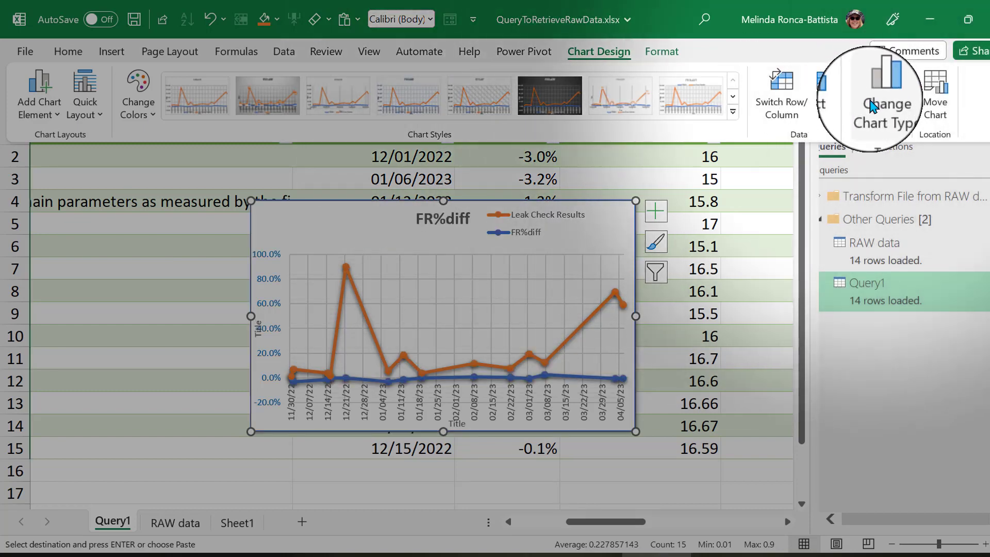
pyautogui.click(871, 106)
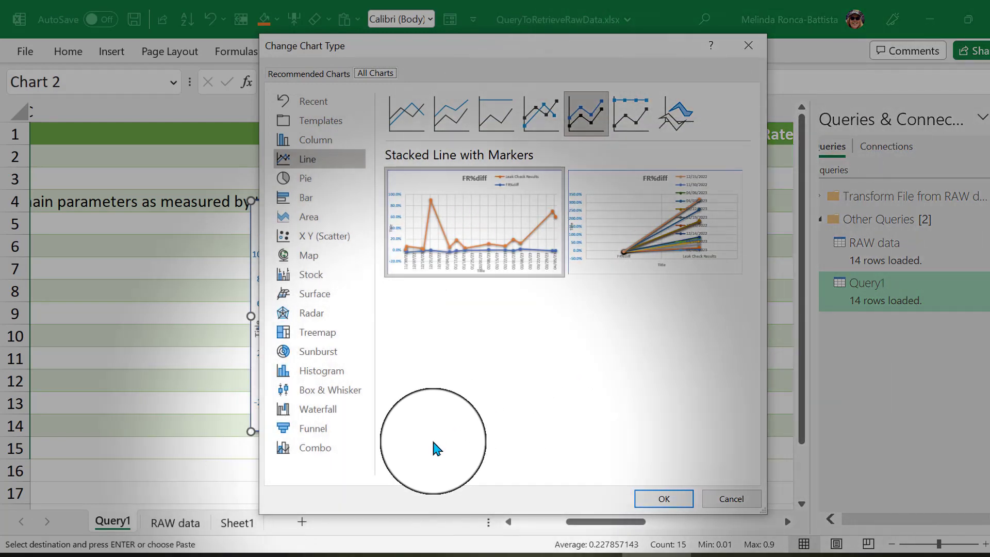
pyautogui.click(323, 448)
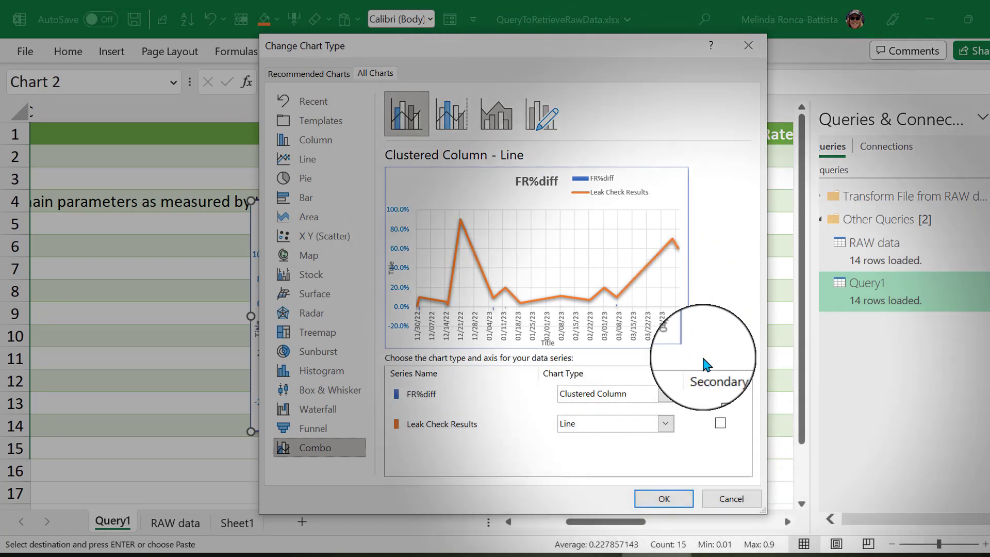
pyautogui.click(665, 396)
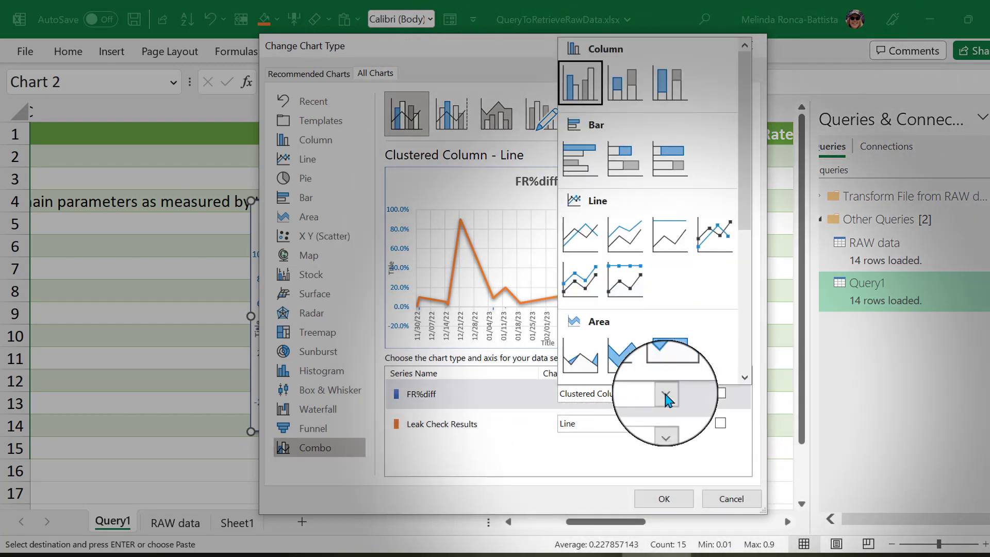
pyautogui.click(706, 242)
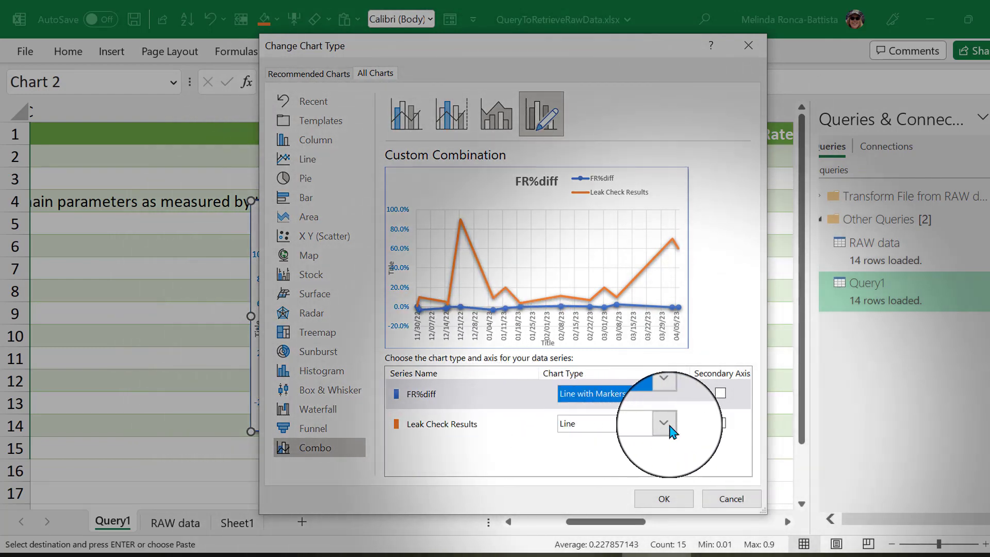
# Set the Leak Check Results series to Clustered Column on the secondary axis, apply the combination, and widen the chart.
pyautogui.click(666, 424)
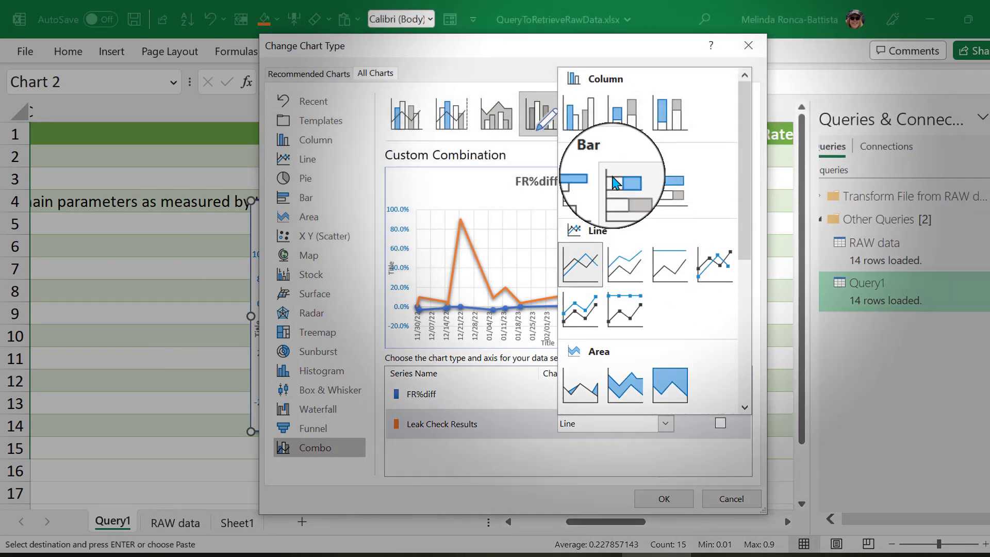
pyautogui.click(575, 119)
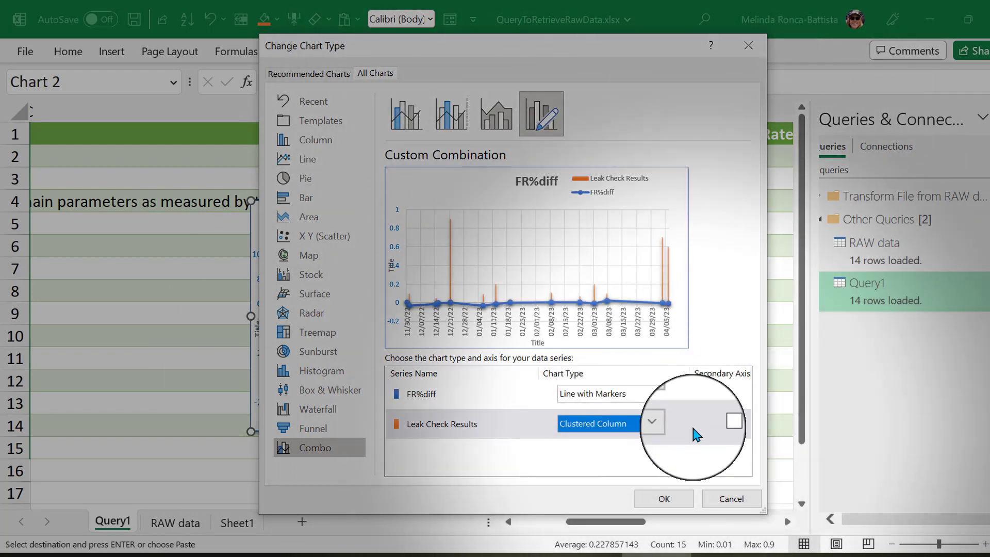
pyautogui.click(721, 426)
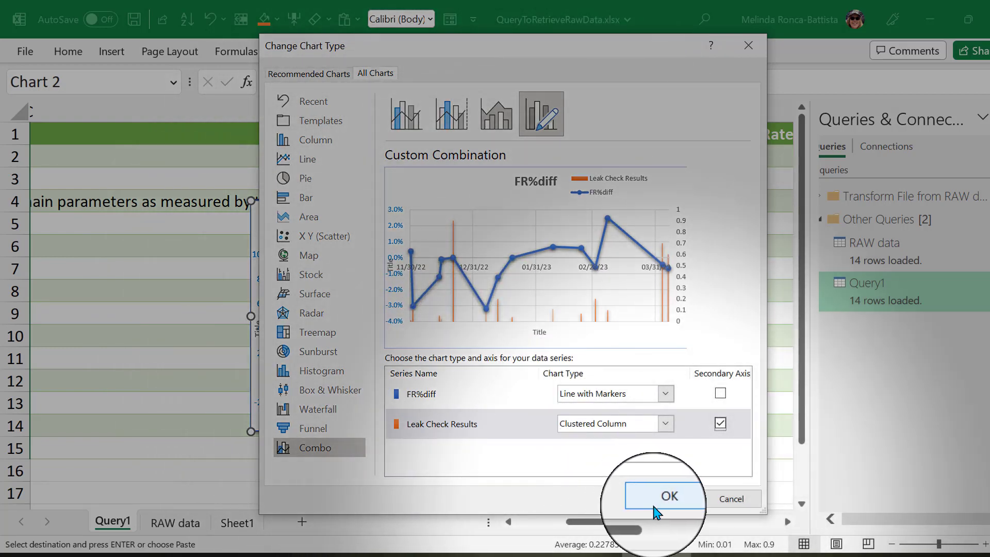
pyautogui.click(662, 501)
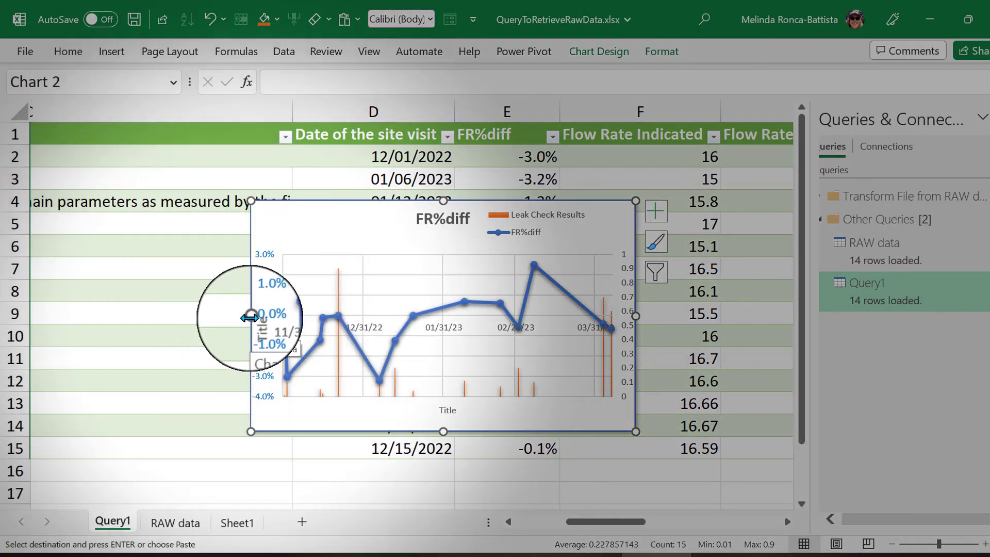
pyautogui.moveTo(234, 313); pyautogui.dragTo(83, 304)
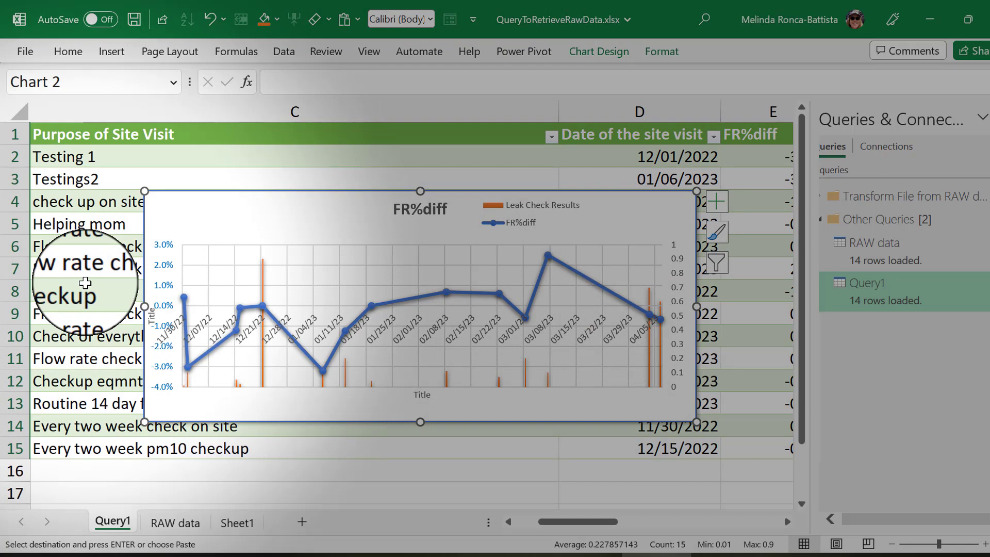
# Refresh the Query1 table to bring the newest site visit data into the table and chart.
pyautogui.click(83, 285)
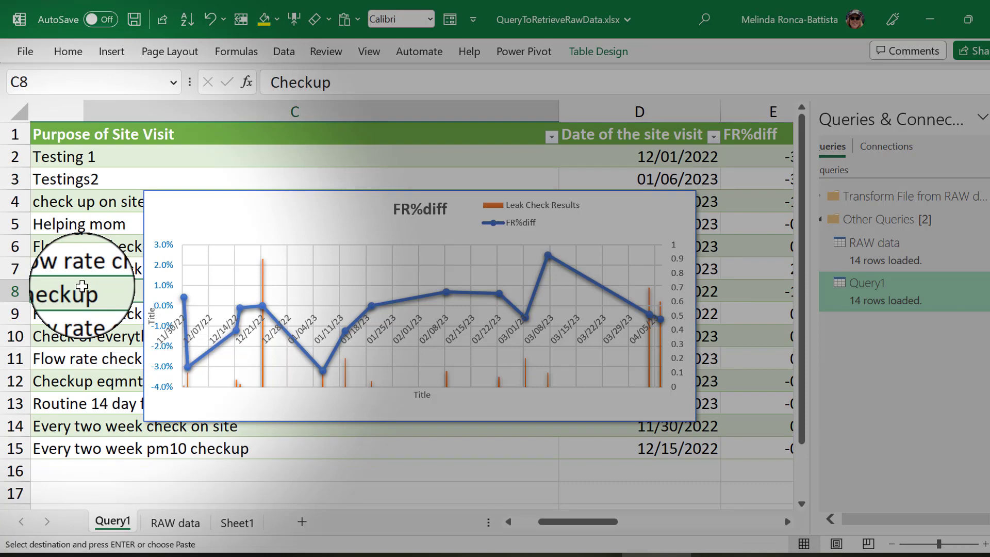
pyautogui.rightClick(83, 286)
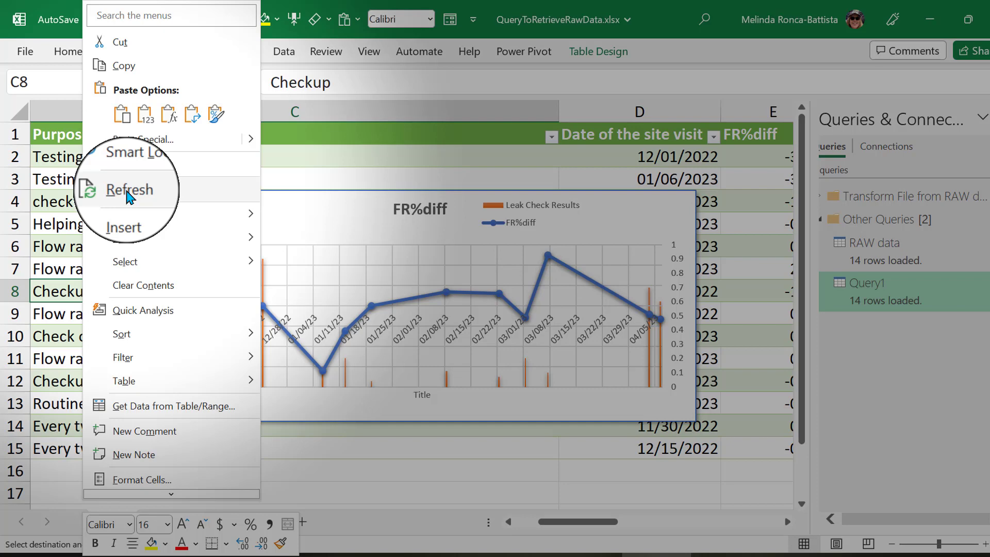
pyautogui.click(128, 191)
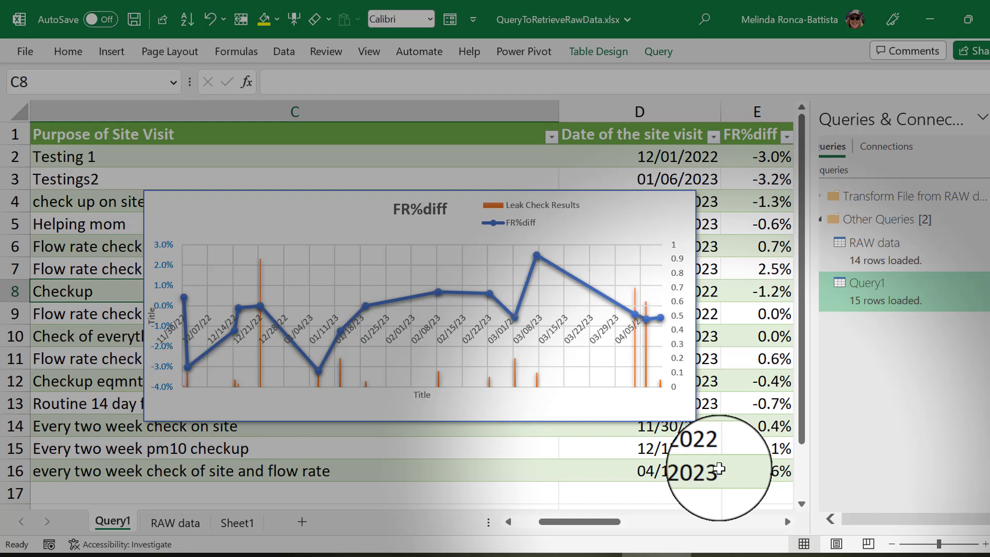
pyautogui.moveTo(660, 385)
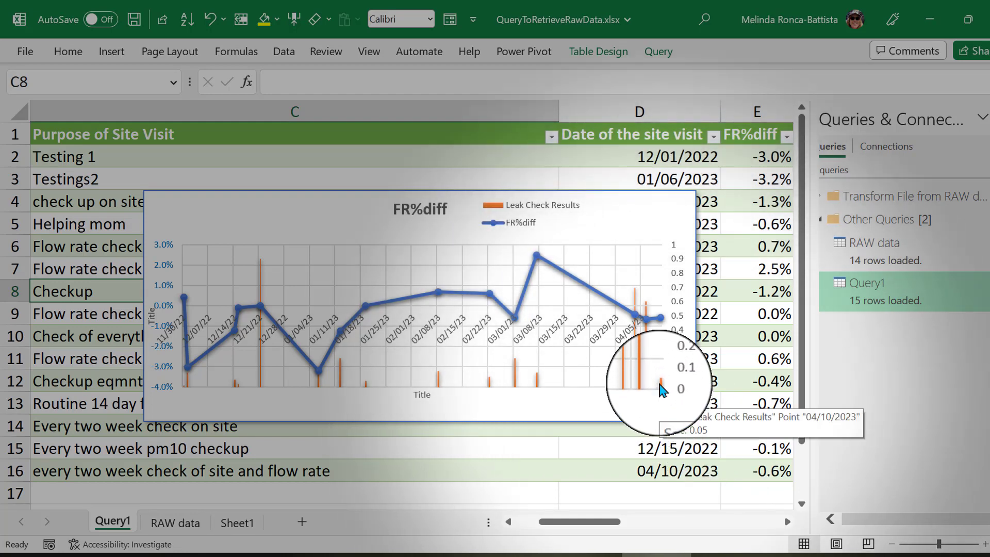
pyautogui.moveTo(661, 321)
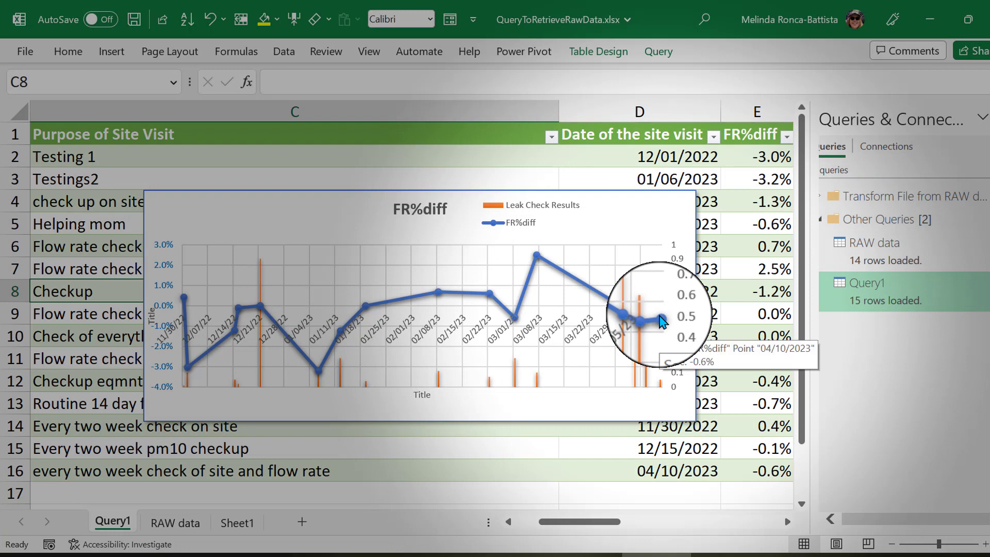